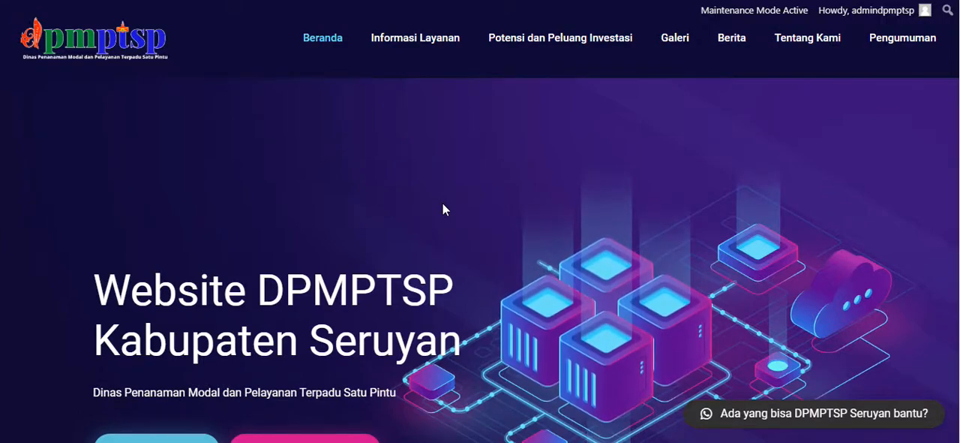
- Open the Betheme theme options from the site's admin dashboard
mouse_move(548, 31)
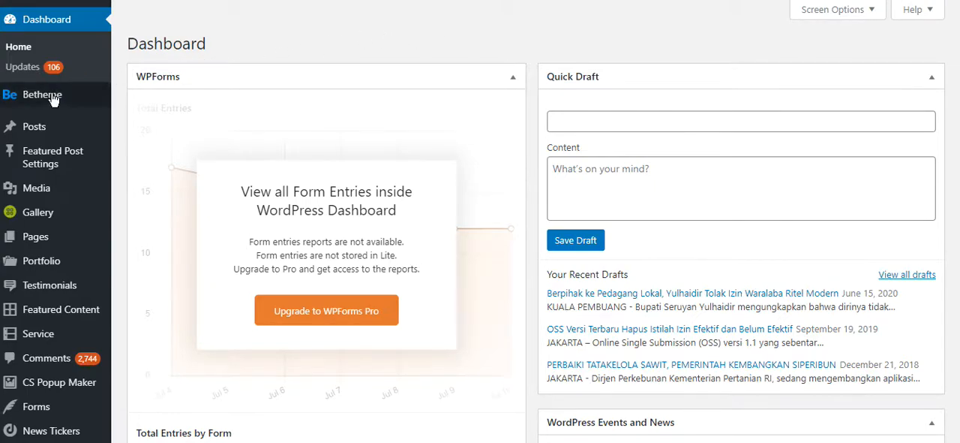
mouse_move(34, 107)
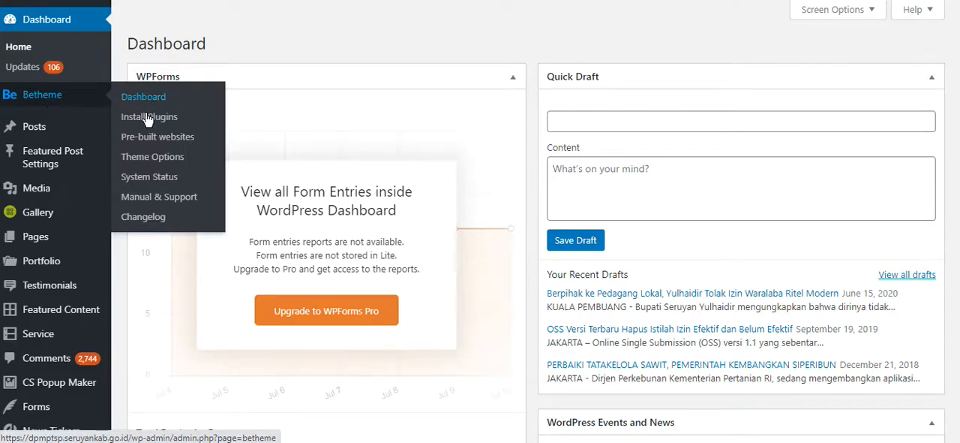
left_click(151, 157)
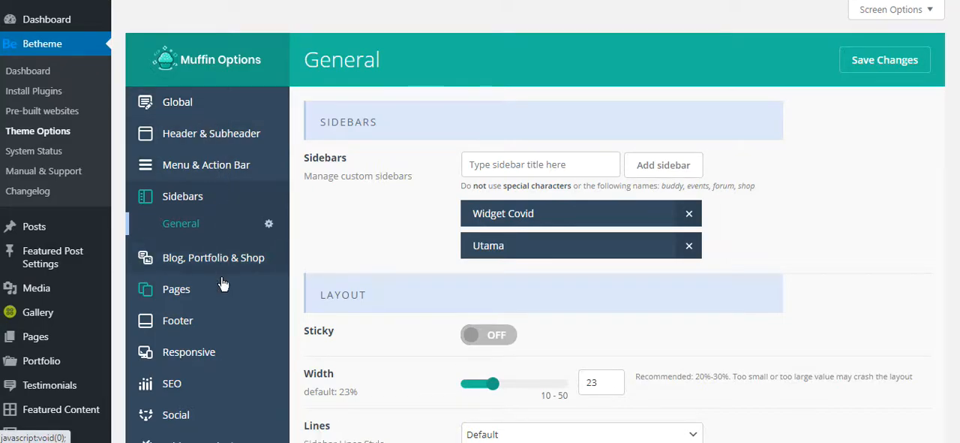
- Review the Global general layout options and return to the general Sidebars settings
scroll(222, 317, "down", 1)
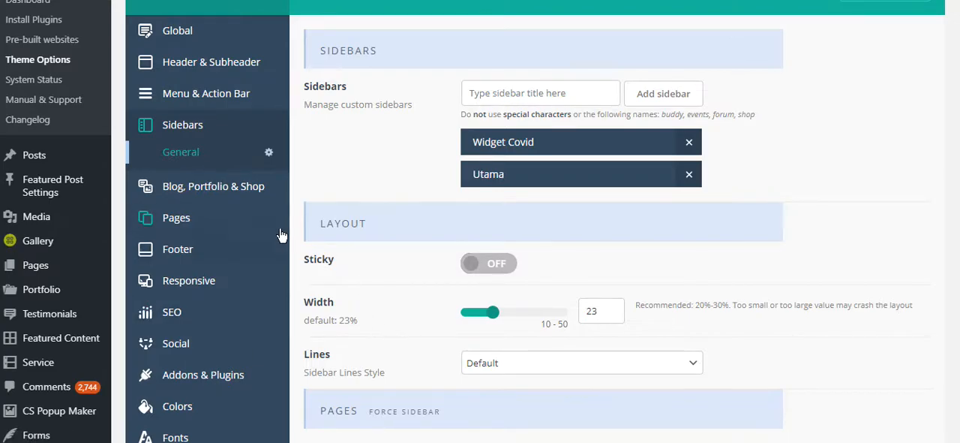
scroll(248, 165, "up", 1)
left_click(208, 95)
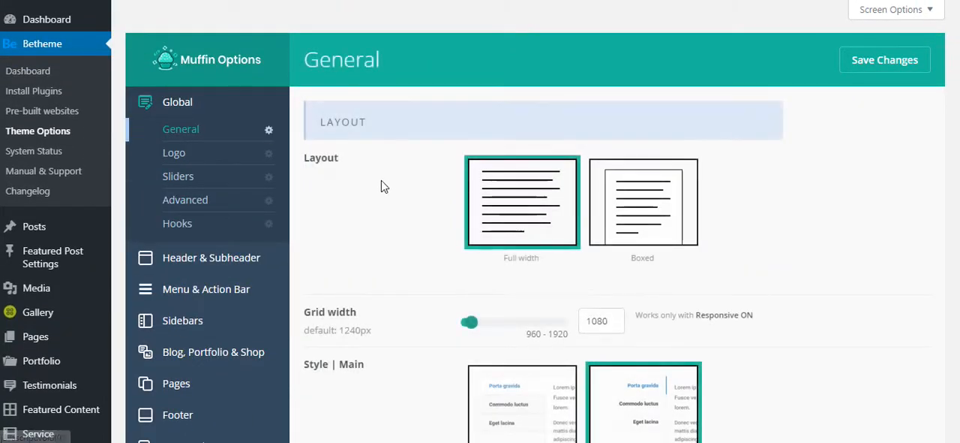
scroll(239, 137, "down", 1)
scroll(238, 136, "down", 1)
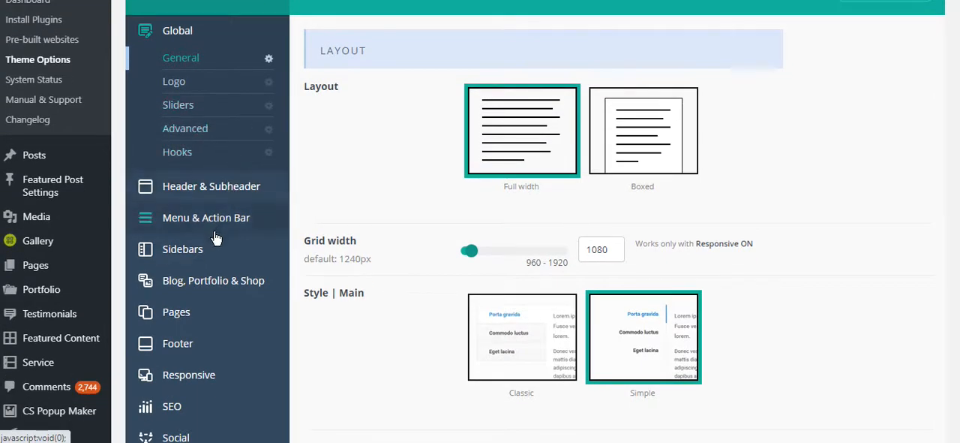
left_click(184, 250)
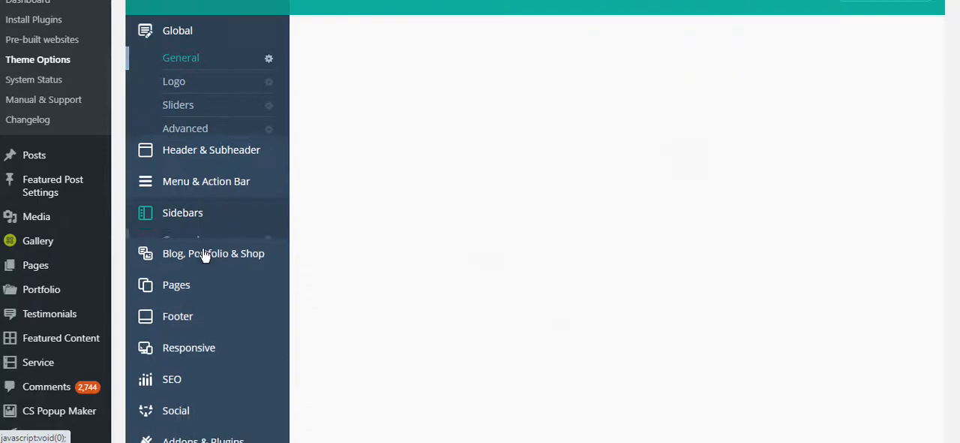
scroll(264, 249, "up", 1)
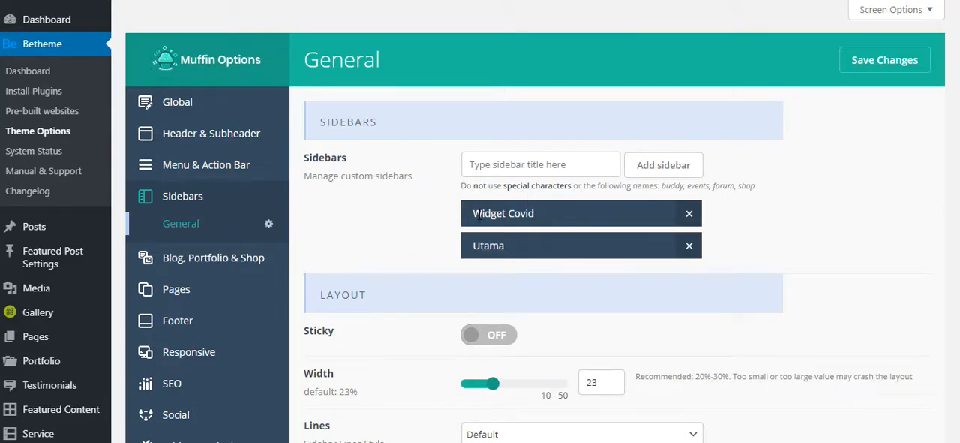
- Add a custom sidebar named "Kanan"
left_click(483, 166)
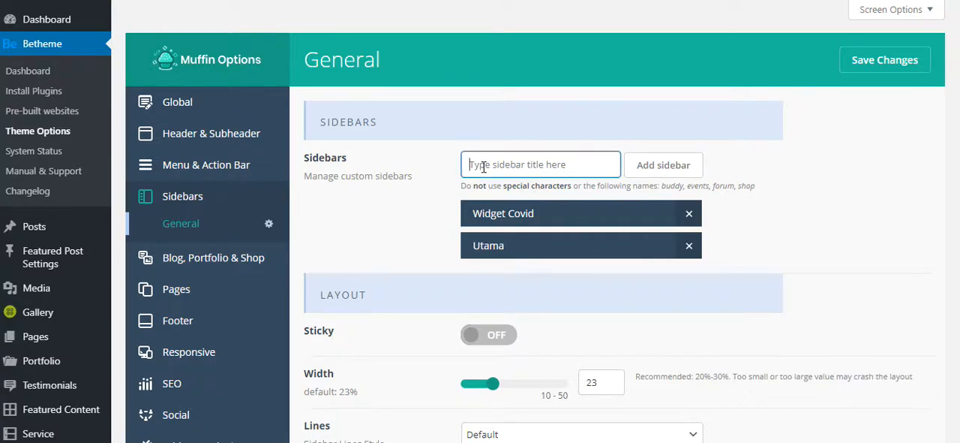
type("Kanan")
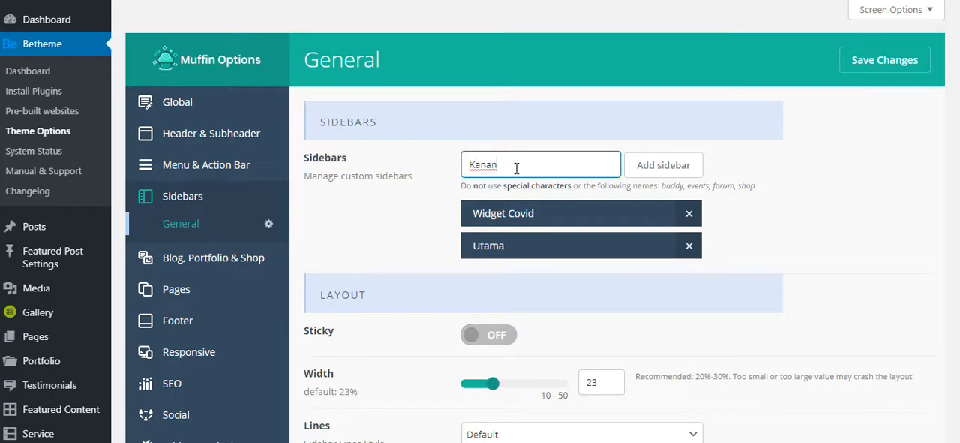
left_click_drag(514, 163, 442, 163)
left_click(510, 163)
left_click_drag(528, 161, 440, 161)
left_click(436, 168)
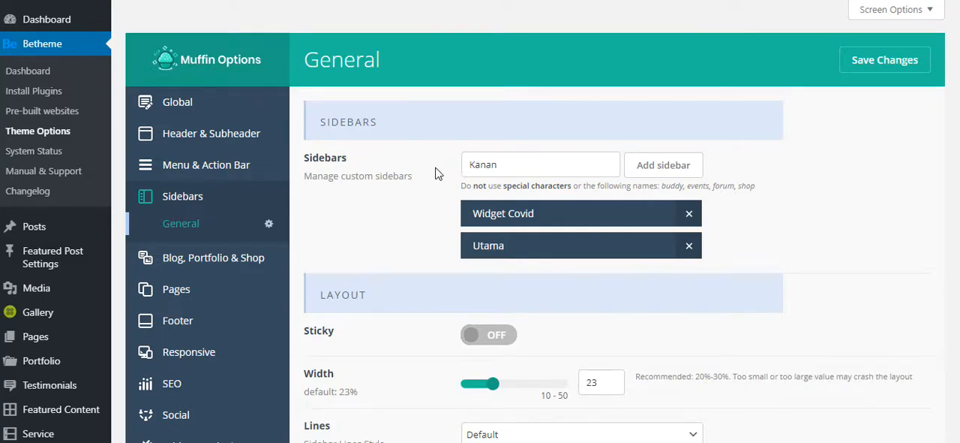
left_click(671, 174)
- Examine the sidebar layout settings and the forced layout, Sidebar and Sidebar 2 options for pages
scroll(800, 167, "down", 2)
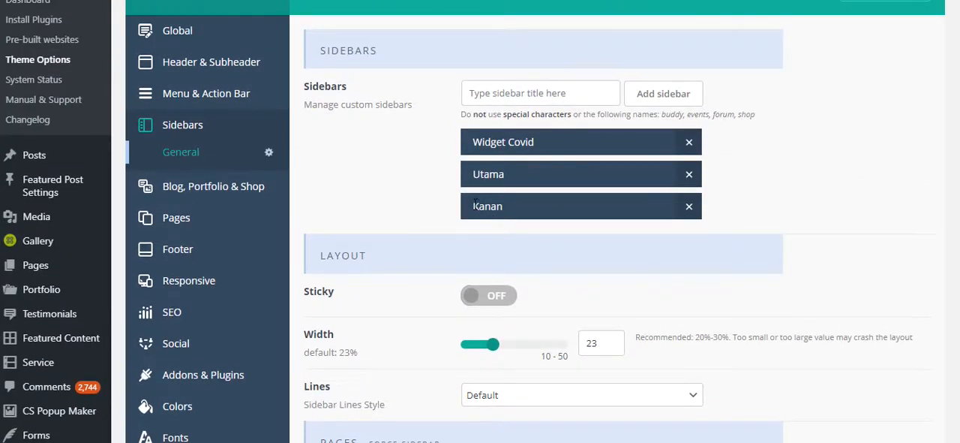
scroll(407, 214, "down", 5)
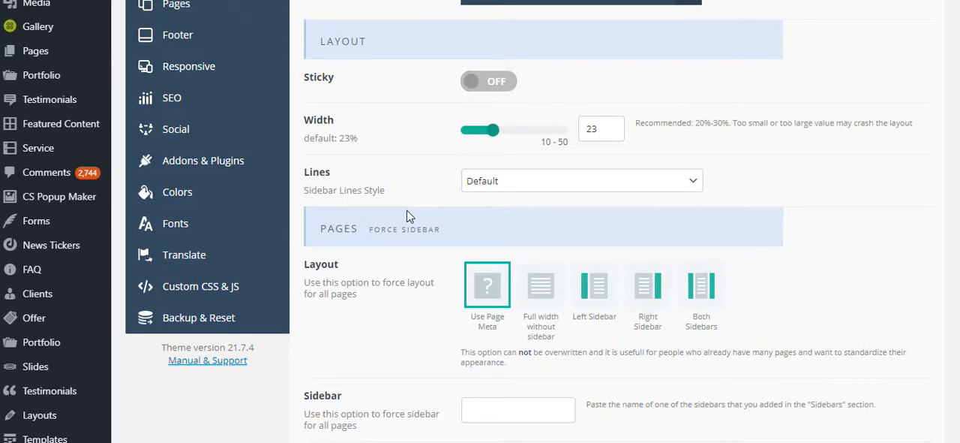
scroll(407, 216, "up", 3)
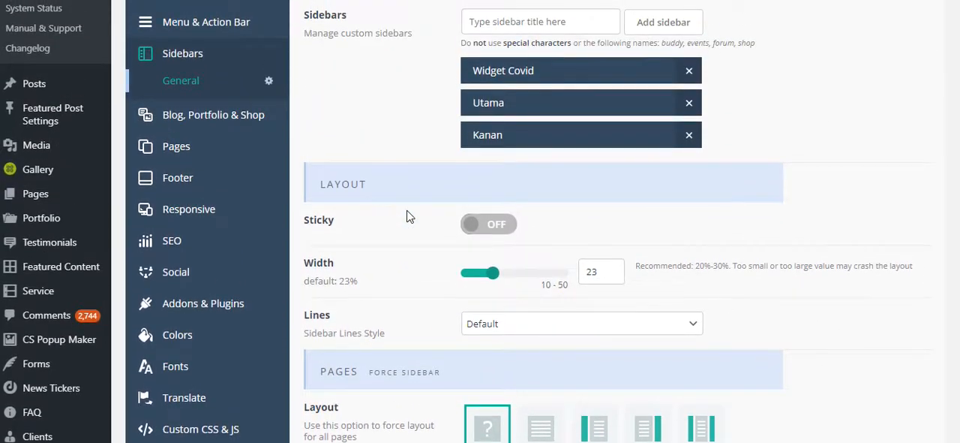
scroll(408, 217, "down", 10)
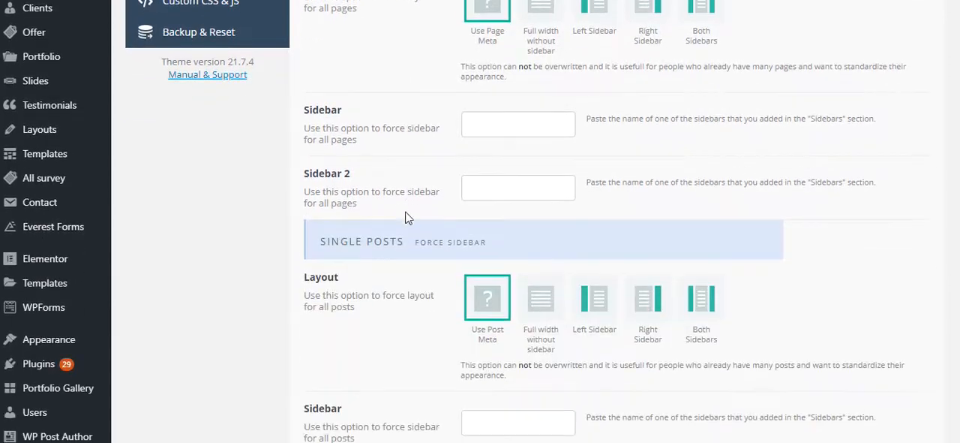
scroll(407, 217, "up", 3)
left_click_drag(320, 86, 359, 86)
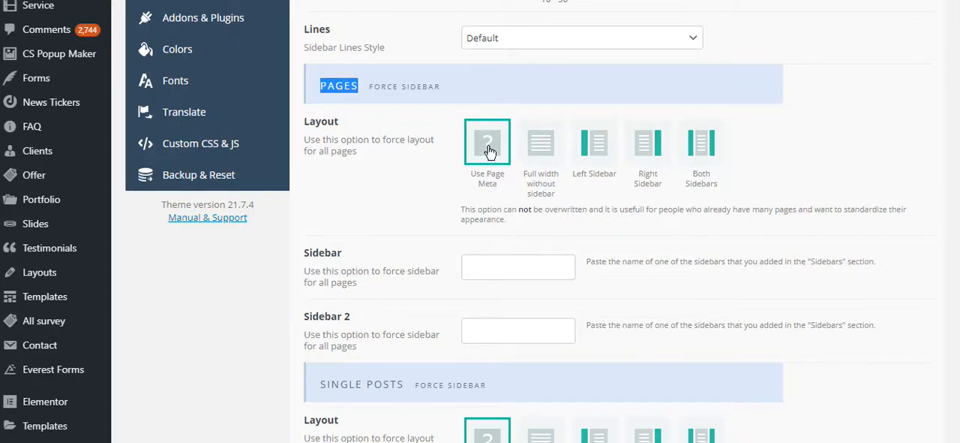
scroll(450, 197, "up", 2)
scroll(451, 197, "down", 2)
mouse_move(303, 253)
left_mouse_down()
mouse_move(336, 252)
mouse_move(302, 257)
left_mouse_up()
left_click(343, 253)
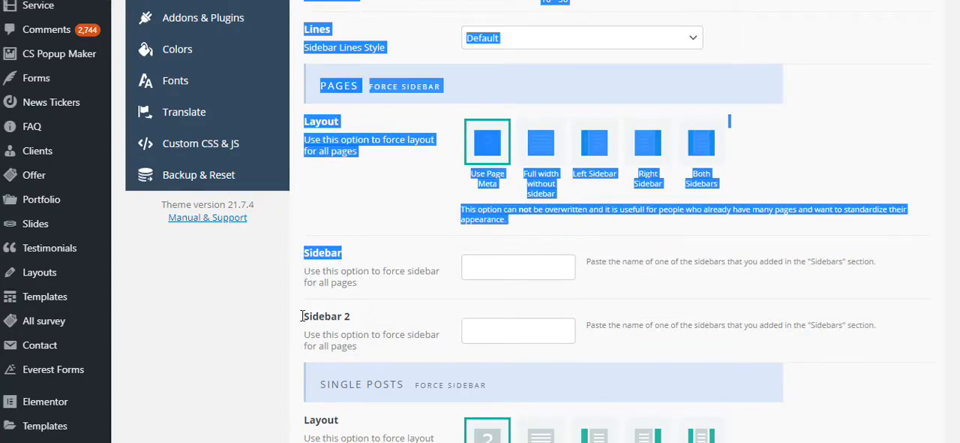
left_click(302, 316)
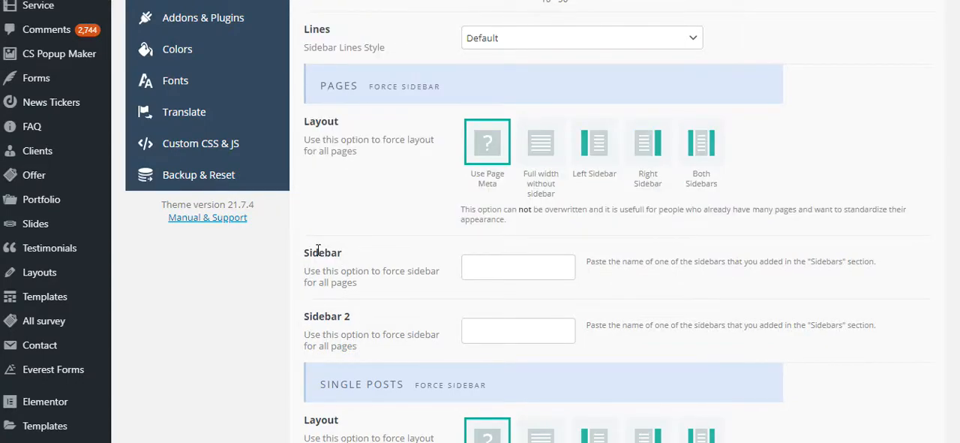
- Try the forced Right Sidebar and Left Sidebar layouts for all pages, and return the choice to Use Page Meta
left_click(503, 267)
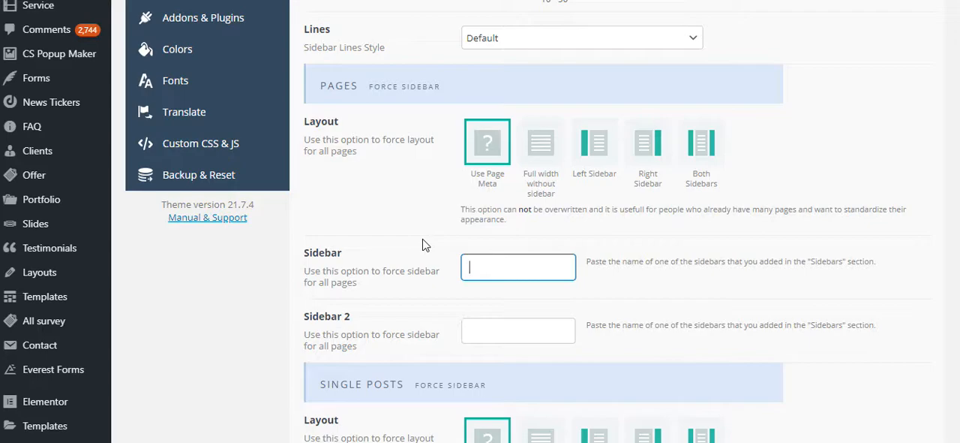
left_click(651, 148)
left_click(505, 263)
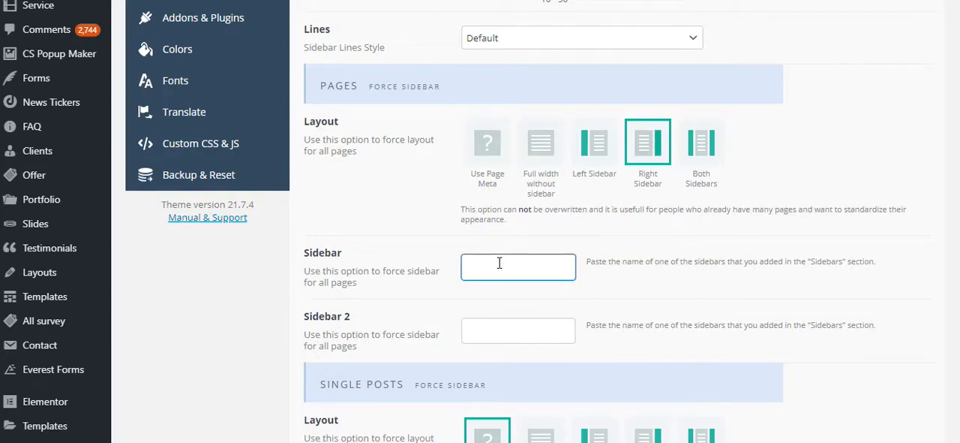
left_click(650, 147)
left_click(486, 330)
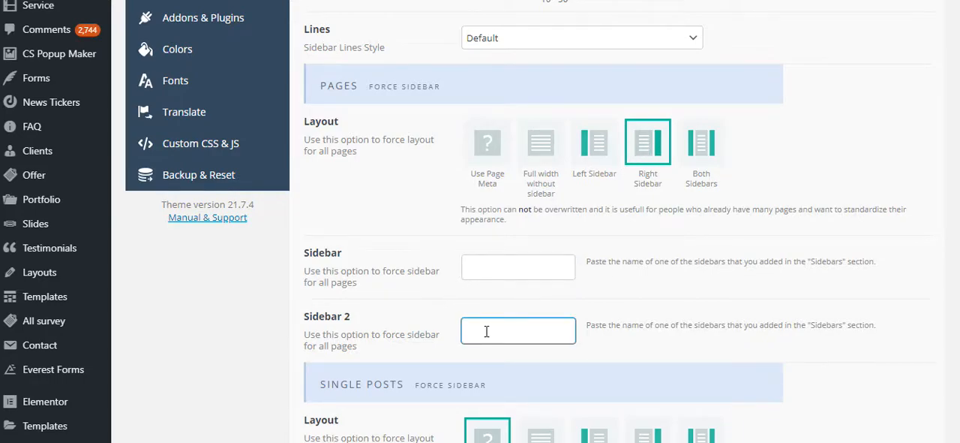
left_click(592, 153)
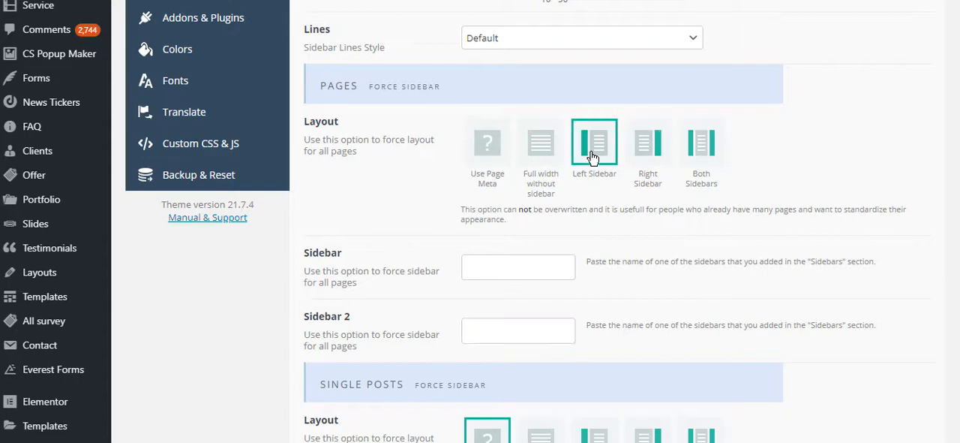
left_click(528, 258)
left_click(481, 158)
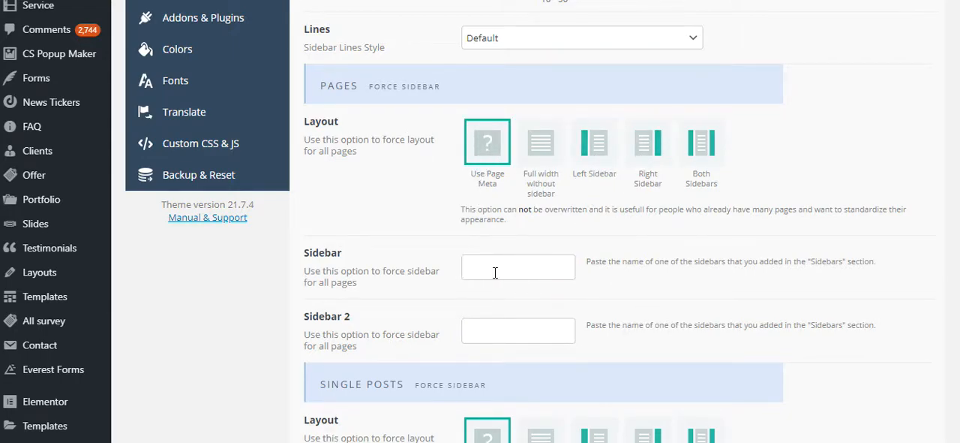
- Copy the name "Kanan" from the custom sidebars list and paste it as the forced Sidebar for all pages
scroll(495, 273, "up", 5)
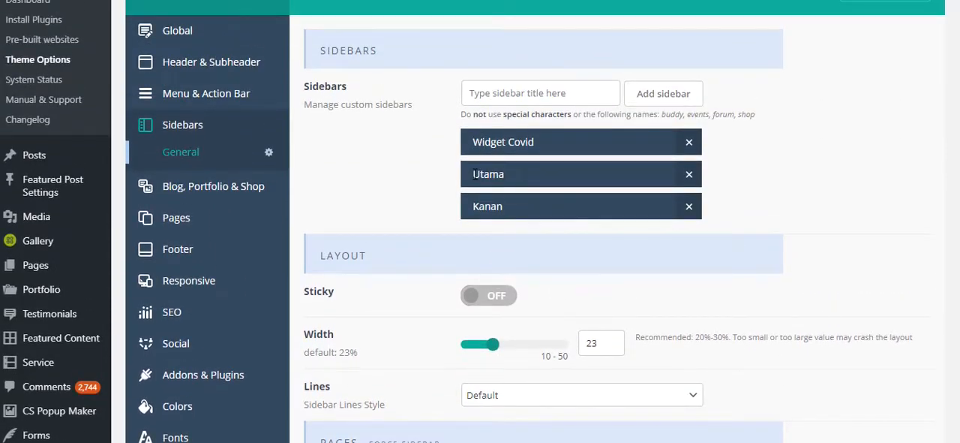
left_click_drag(474, 174, 518, 180)
right_click(490, 180)
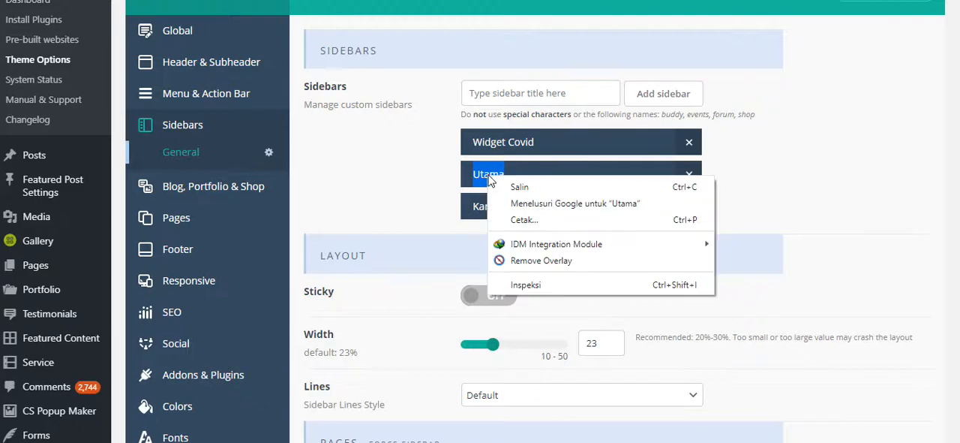
left_click_drag(474, 207, 501, 207)
right_click(488, 205)
left_click(499, 217)
scroll(494, 244, "down", 6)
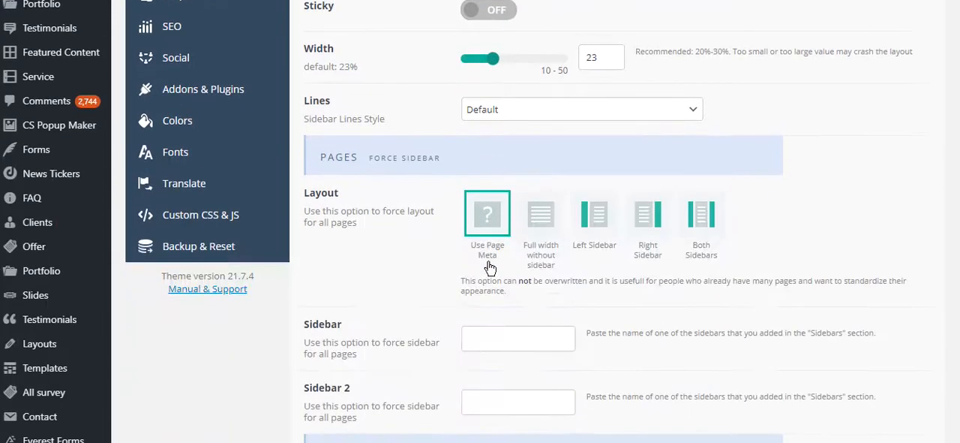
left_click(498, 199)
right_click(497, 203)
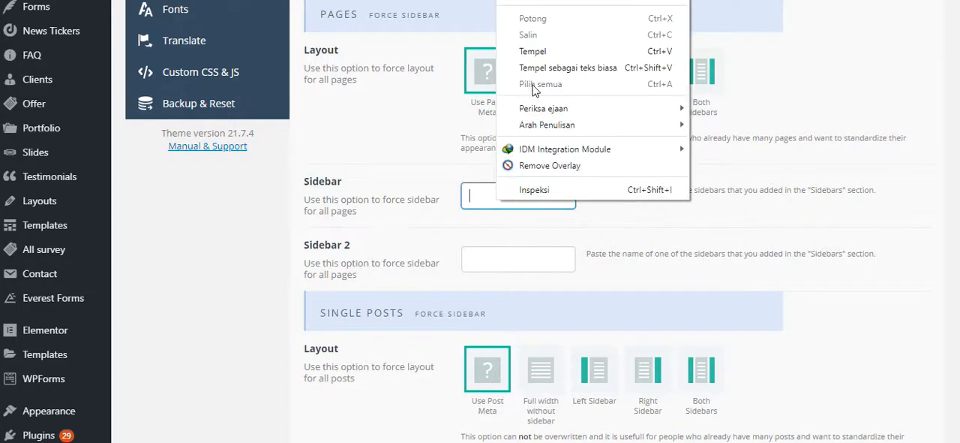
left_click(534, 51)
- Paste "Kanan" as the forced Sidebar 2 for all pages
left_click(491, 258)
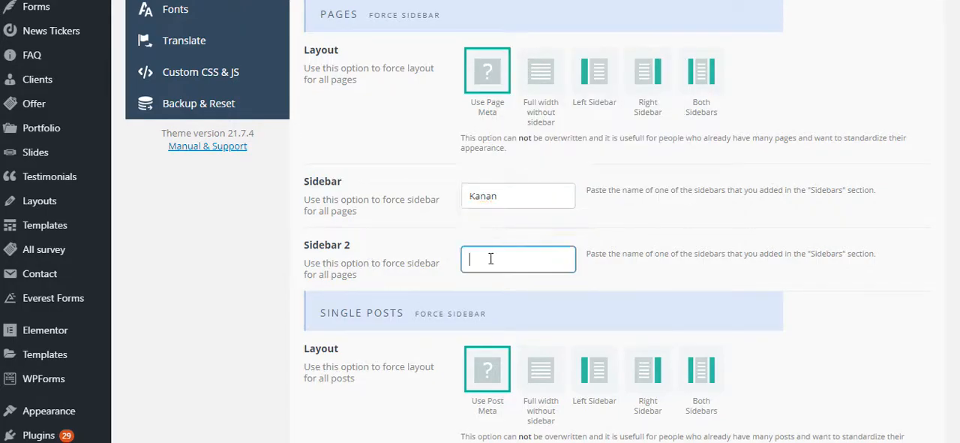
right_click(490, 258)
left_click(523, 112)
left_click(415, 204)
scroll(415, 206, "up", 1)
scroll(415, 205, "down", 1)
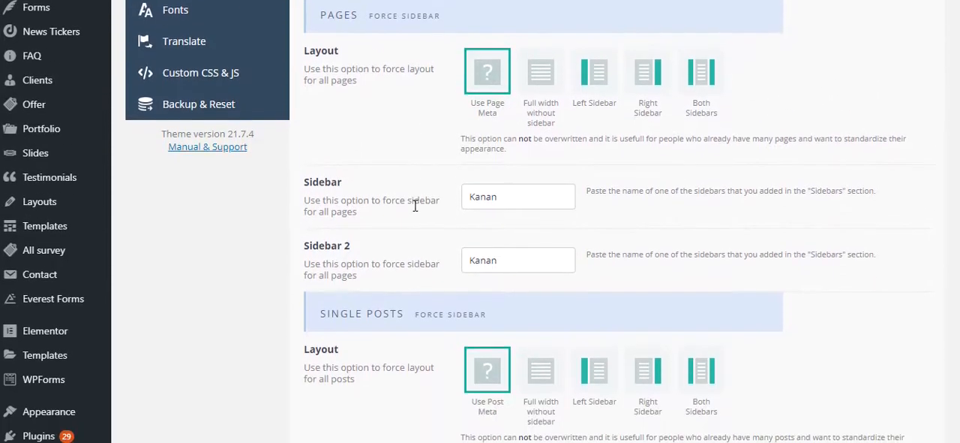
- Set the forced layout for all pages to Both Sidebars
left_click(589, 90)
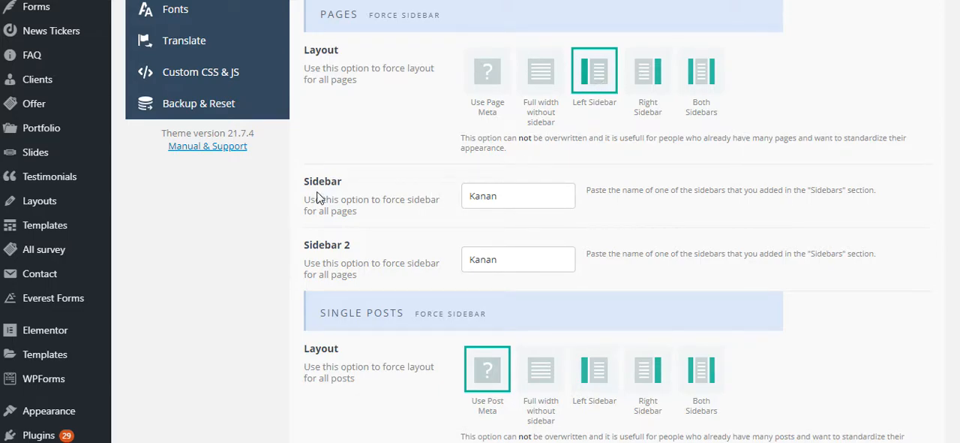
double_click(519, 259)
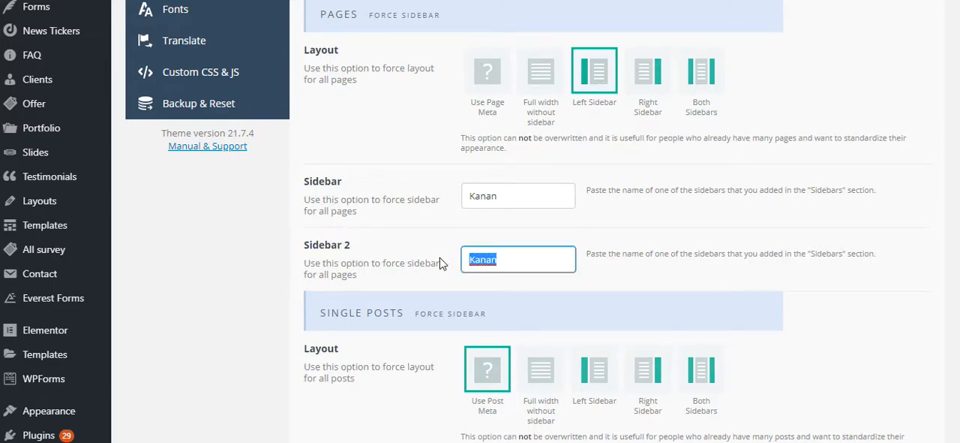
left_click(589, 85)
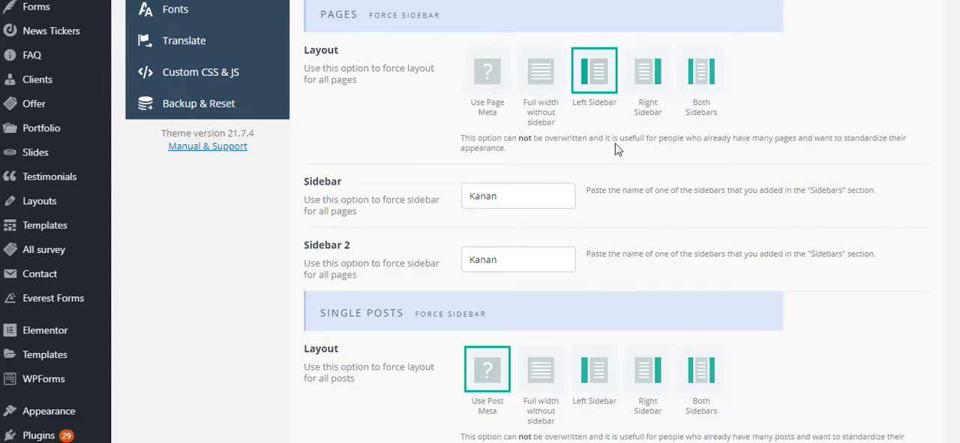
left_click(697, 72)
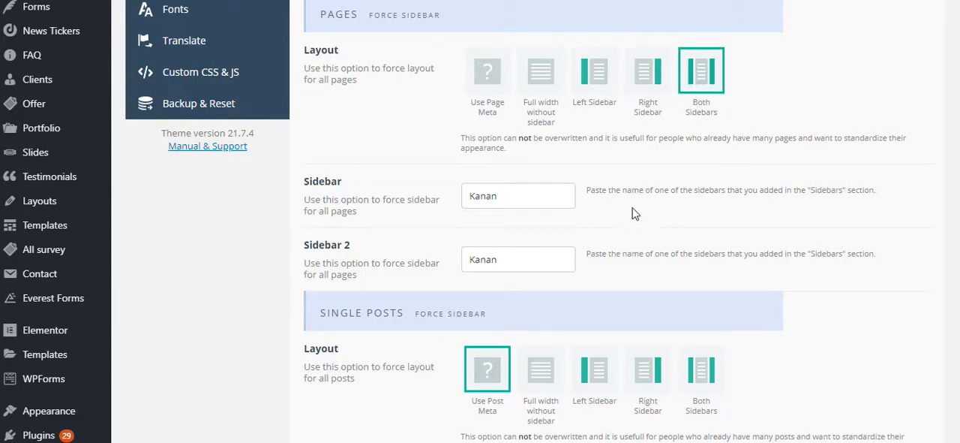
- Copy the name "Widget Covid" from the custom sidebars list and paste it as the forced Sidebar 2 for all pages
scroll(642, 238, "up", 1)
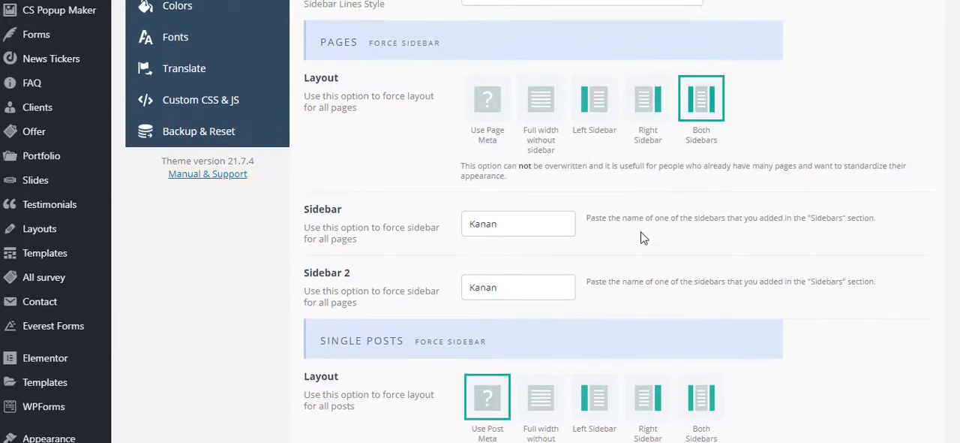
scroll(641, 237, "down", 1)
left_click_drag(528, 197, 431, 199)
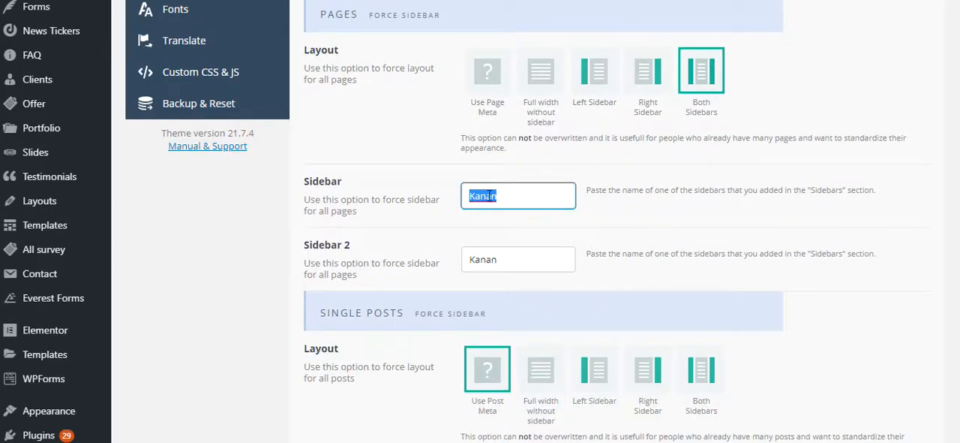
scroll(394, 221, "up", 6)
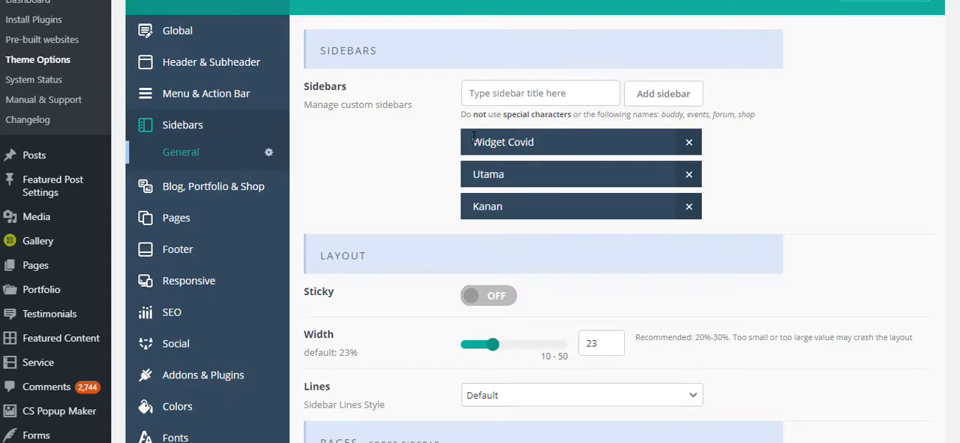
left_click_drag(479, 144, 534, 144)
right_click(546, 147)
left_click(566, 150)
scroll(524, 205, "down", 8)
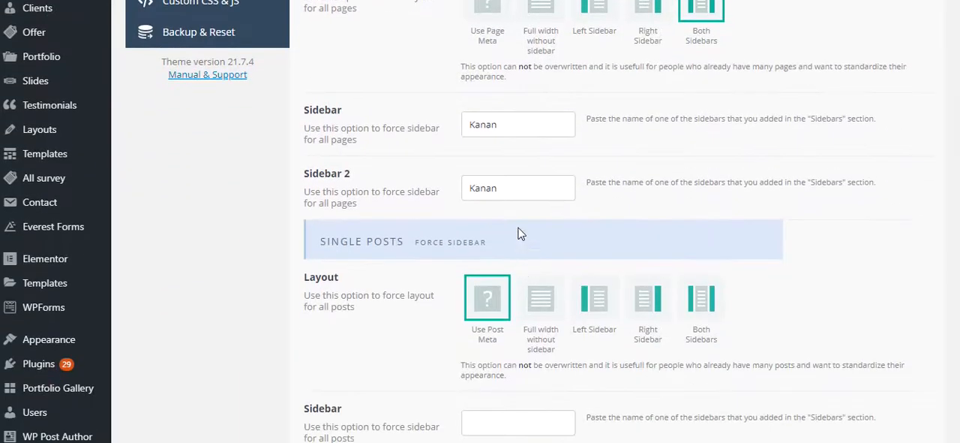
left_click_drag(514, 189, 434, 193)
right_click(479, 190)
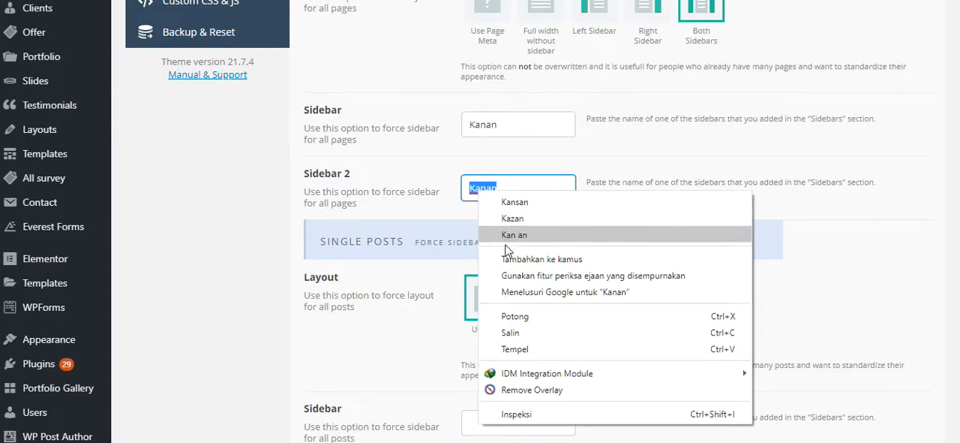
left_click(516, 357)
left_click(424, 172)
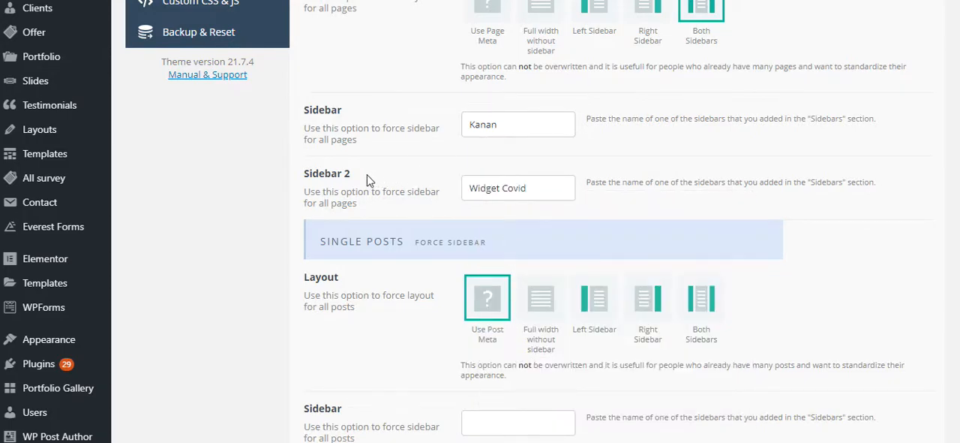
- Review the names assigned as forced Sidebar and Sidebar 2 for pages under the Both Sidebars layout
scroll(355, 189, "up", 1)
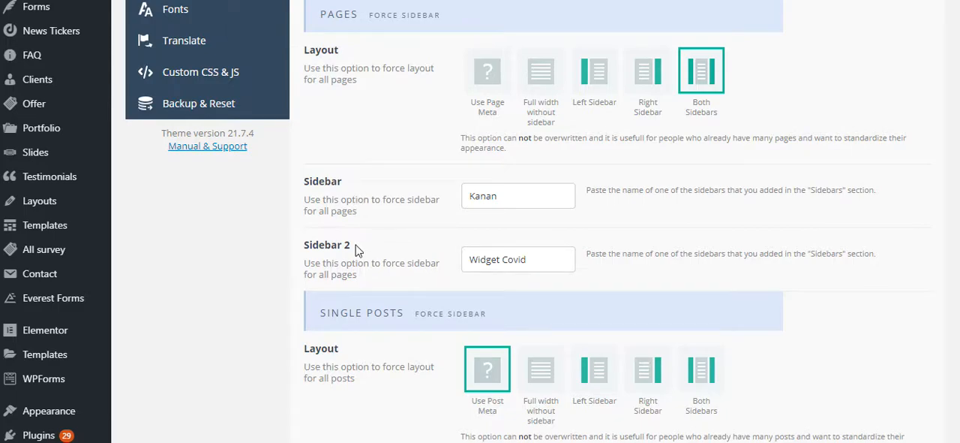
left_click(518, 199)
double_click(517, 200)
left_click(522, 201)
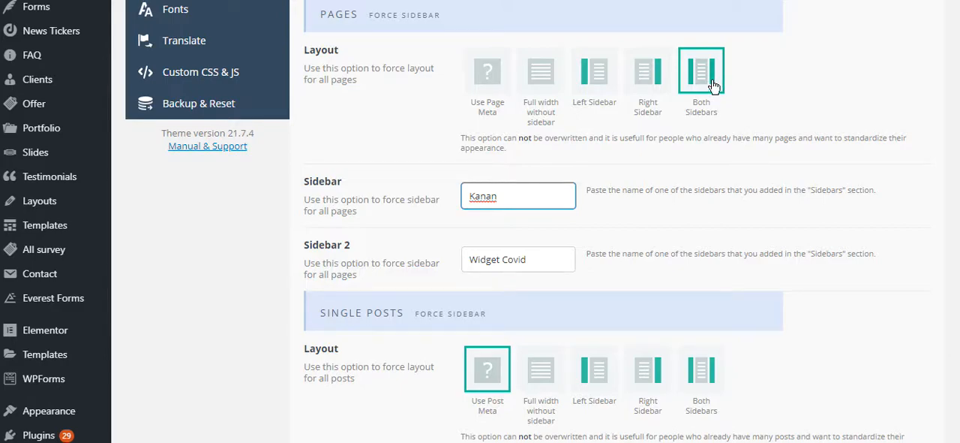
left_click_drag(538, 259, 463, 250)
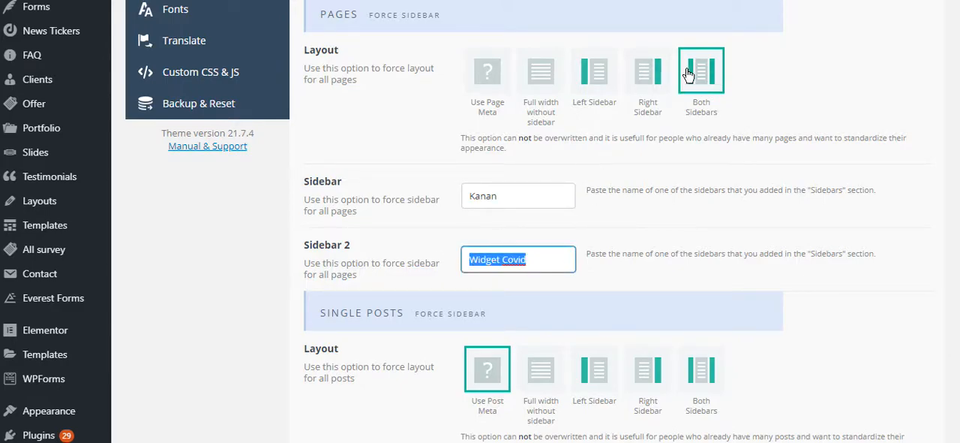
left_click(529, 250)
left_click_drag(540, 257, 459, 263)
left_click(541, 261)
left_click_drag(554, 259, 456, 264)
- Set the forced layout for all pages to Left Sidebar and check the Sidebar 2 assignment
left_click(598, 88)
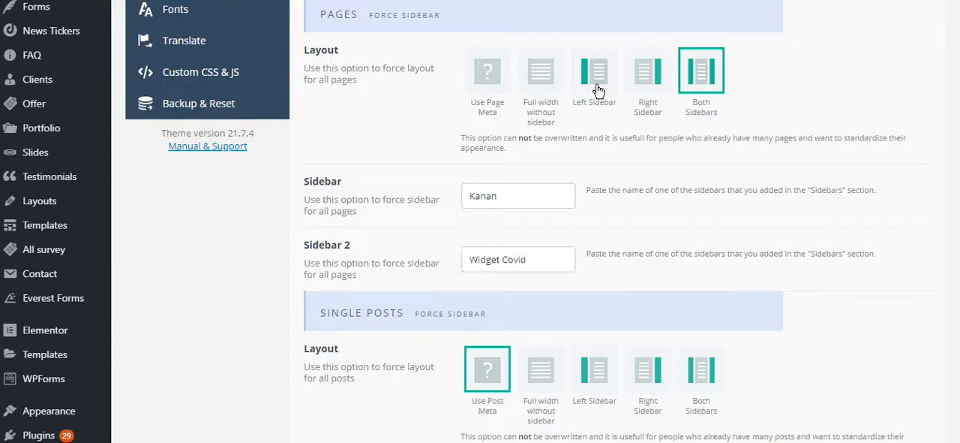
left_click_drag(534, 257, 451, 263)
left_click(538, 257)
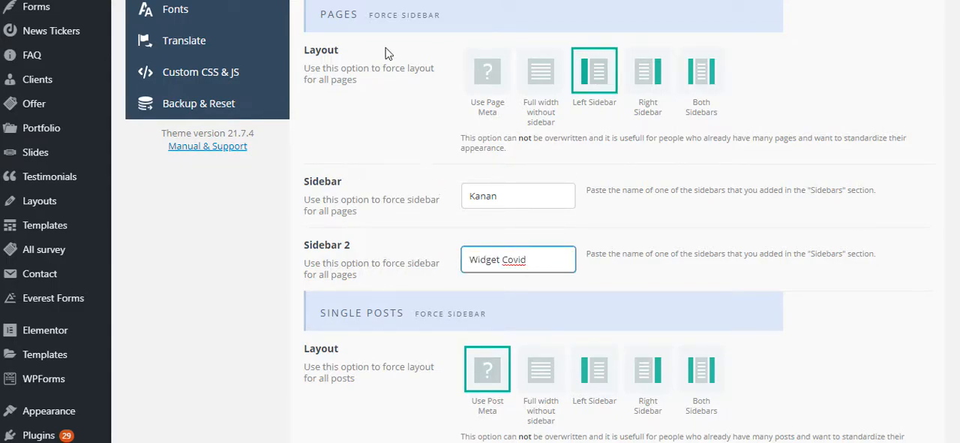
left_click_drag(539, 264, 451, 263)
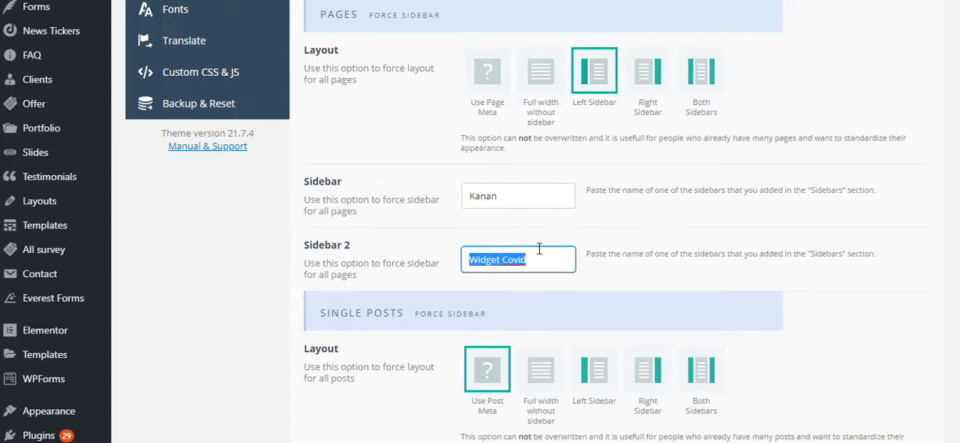
- Switch the forced page layout to Right Sidebar and copy "Widget Covid" from Sidebar 2 into the forced Sidebar for all pages
left_click(643, 82)
left_click_drag(552, 263, 450, 263)
right_click(474, 257)
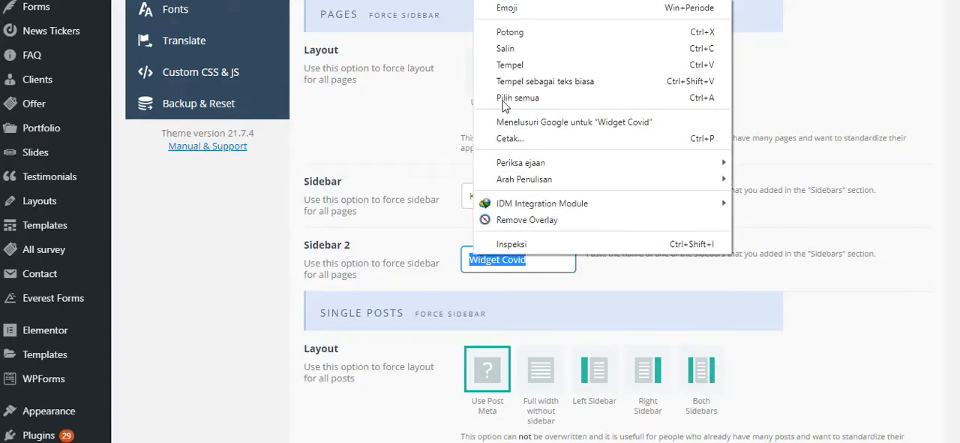
left_click(505, 50)
left_click(471, 197)
left_click_drag(471, 197, 526, 198)
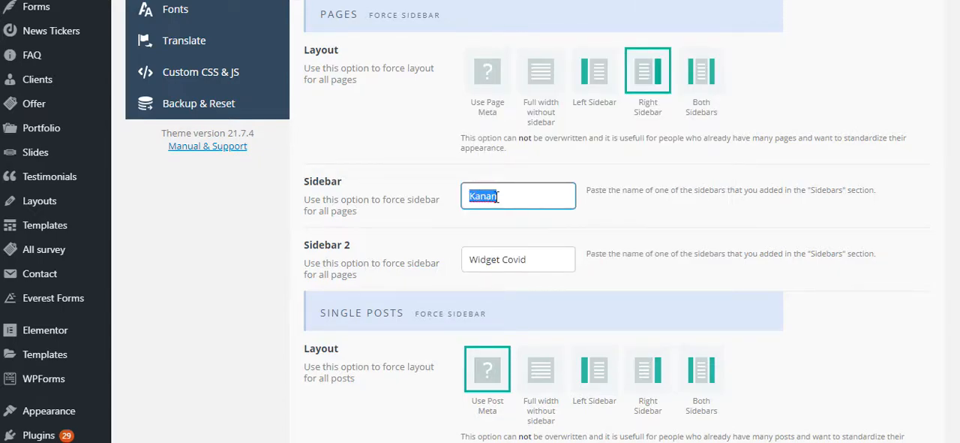
right_click(490, 197)
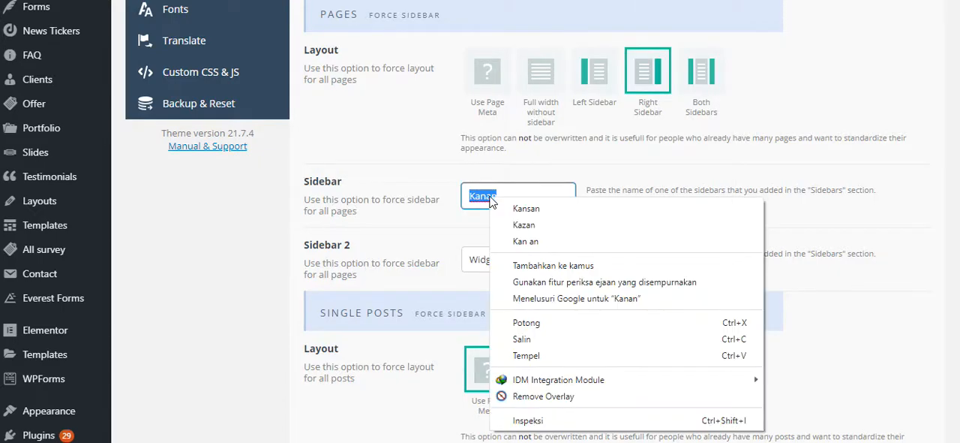
left_click(527, 355)
left_click_drag(551, 202, 457, 207)
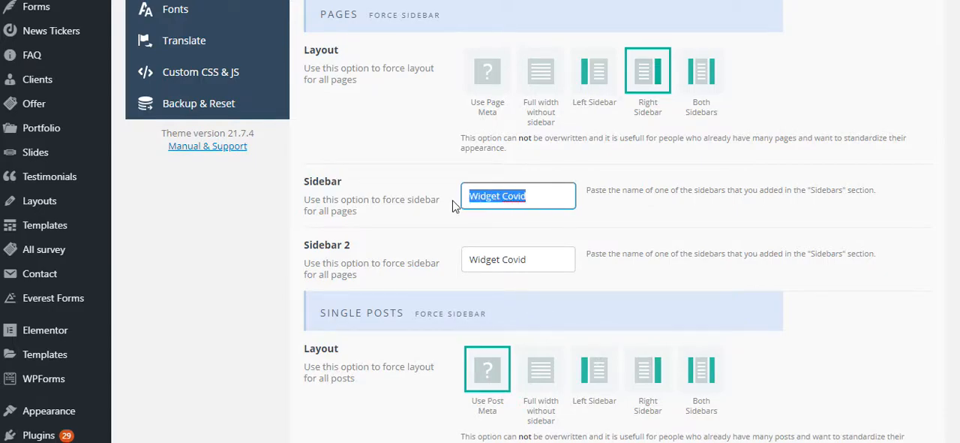
left_click(534, 198)
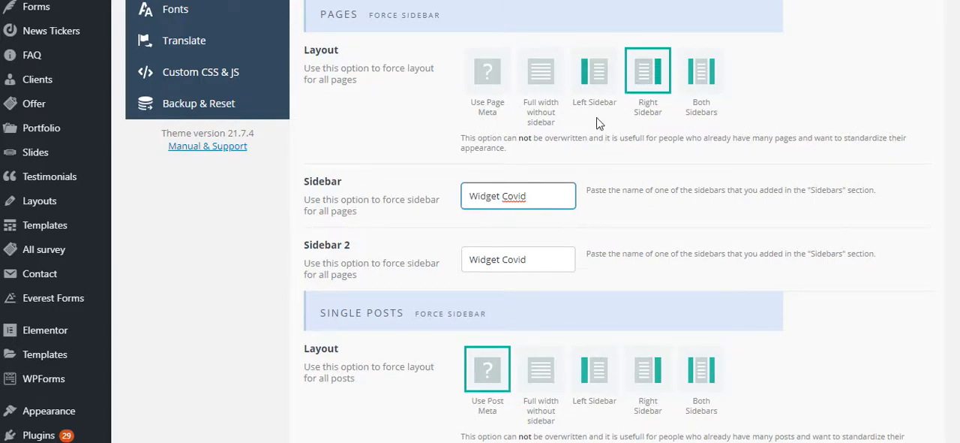
- Check the page Sidebar 2 name and set the forced layout for all pages back to Both Sidebars
left_click(549, 259)
left_click_drag(549, 259, 441, 263)
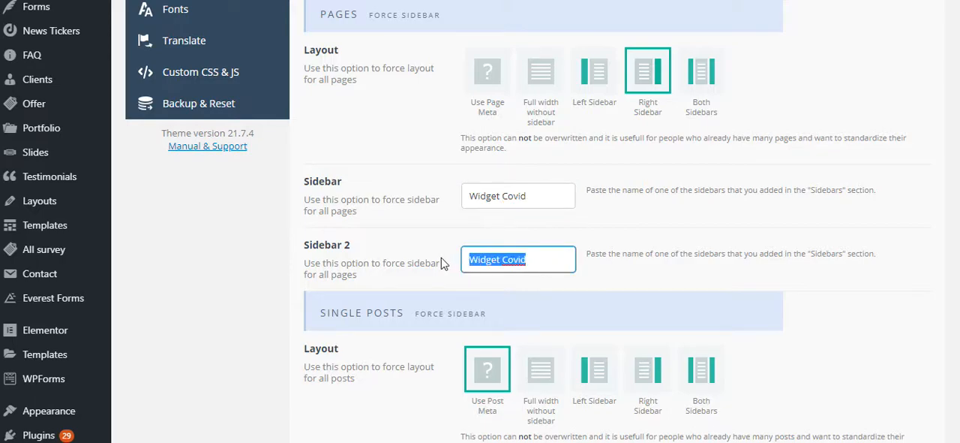
left_click(699, 75)
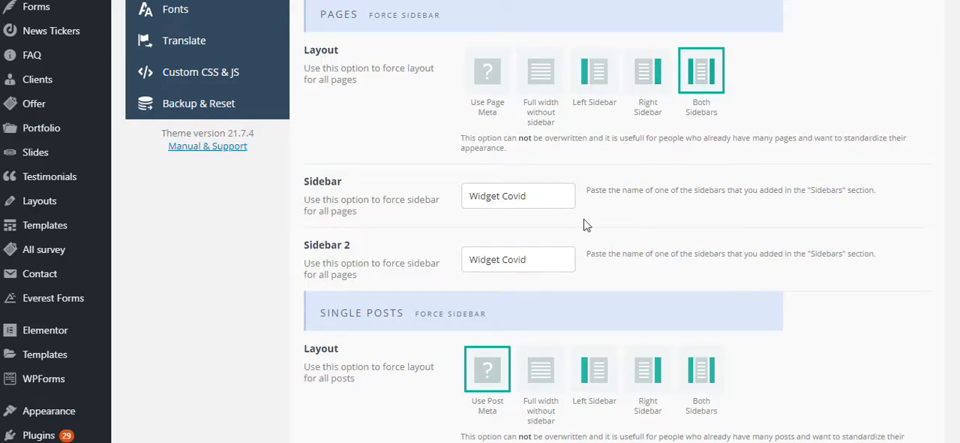
- Compare the forced Sidebar and Sidebar 2 assignments for pages with the two sides of the Both Sidebars layout
left_click(542, 256)
left_click_drag(533, 264, 453, 260)
left_click(516, 199)
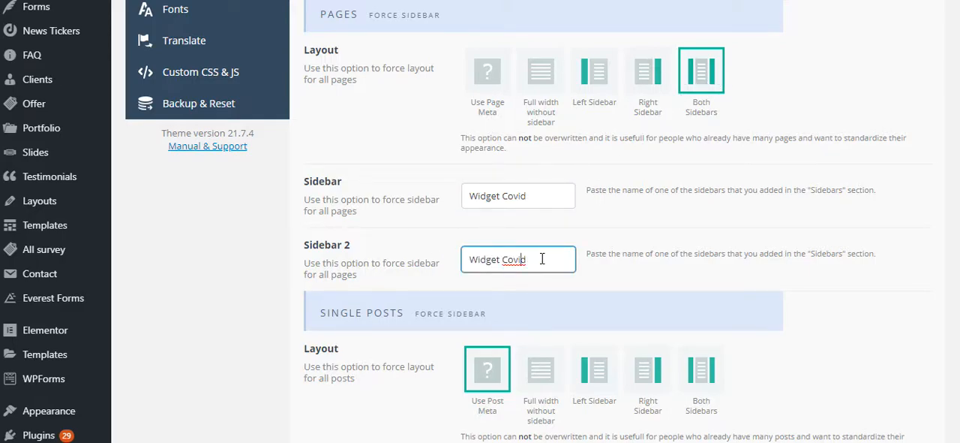
left_click_drag(540, 259, 463, 259)
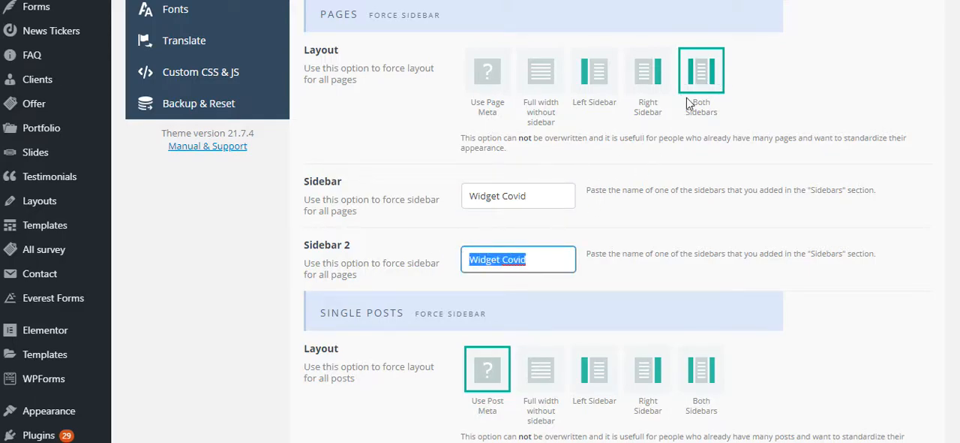
left_click(551, 196)
left_click_drag(305, 177, 354, 180)
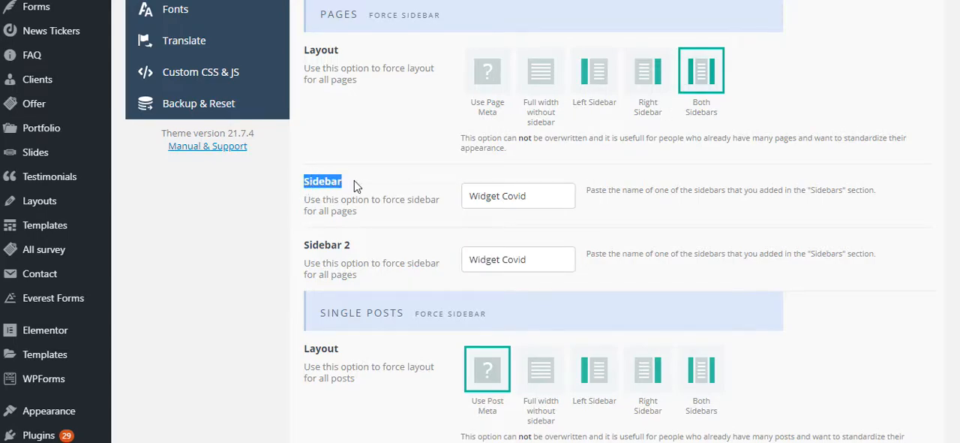
left_click(355, 182)
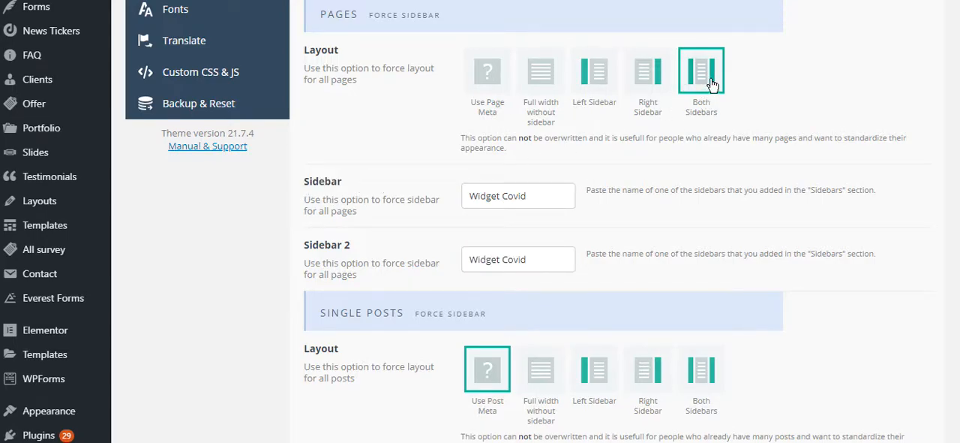
left_click_drag(375, 242, 613, 116)
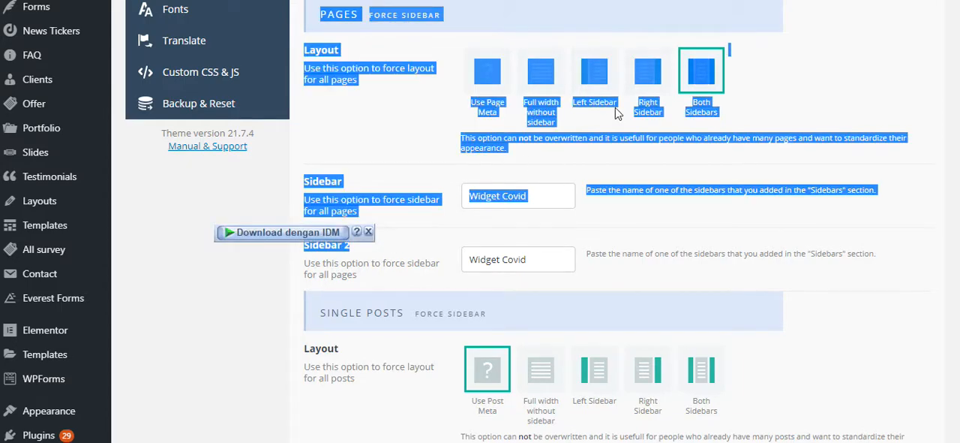
left_click(606, 256)
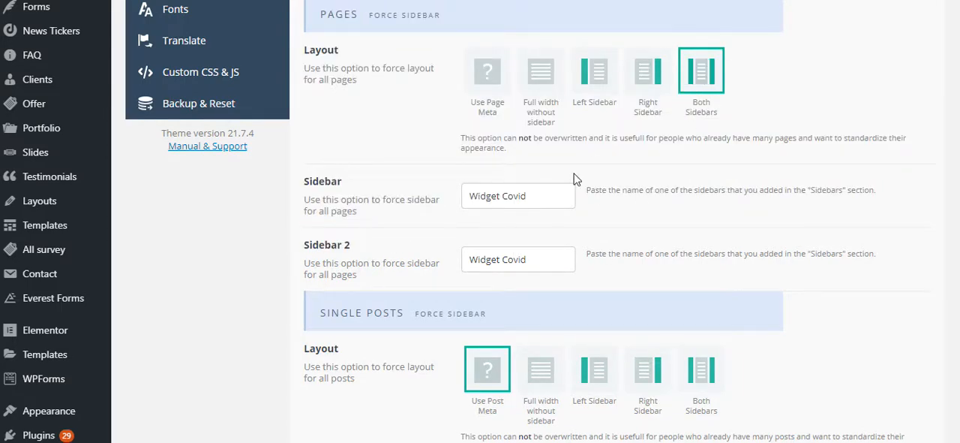
- Try the forced Right Sidebar layout for all pages, and return the layout choice to Use Page Meta
left_click(650, 75)
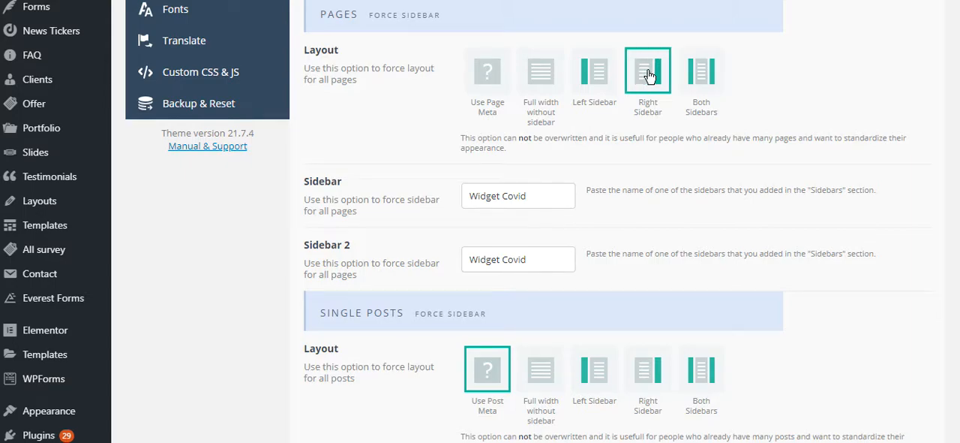
left_click_drag(529, 197, 470, 195)
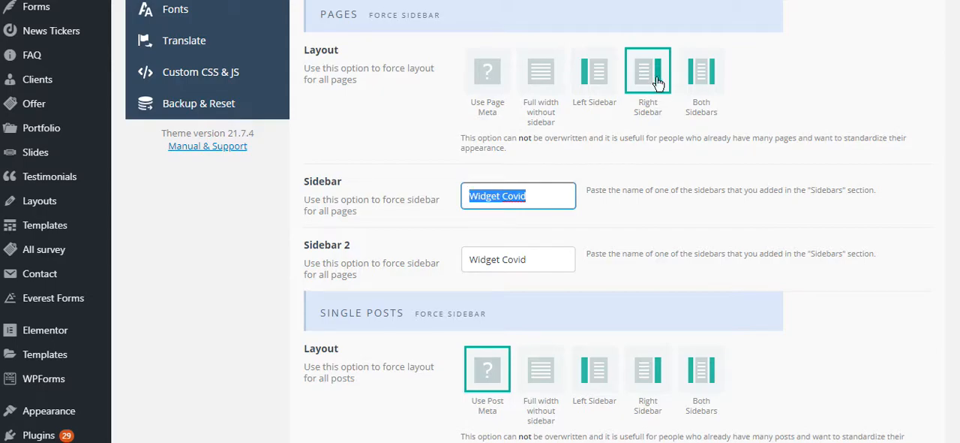
scroll(424, 150, "up", 2)
scroll(403, 189, "down", 2)
left_click(484, 107)
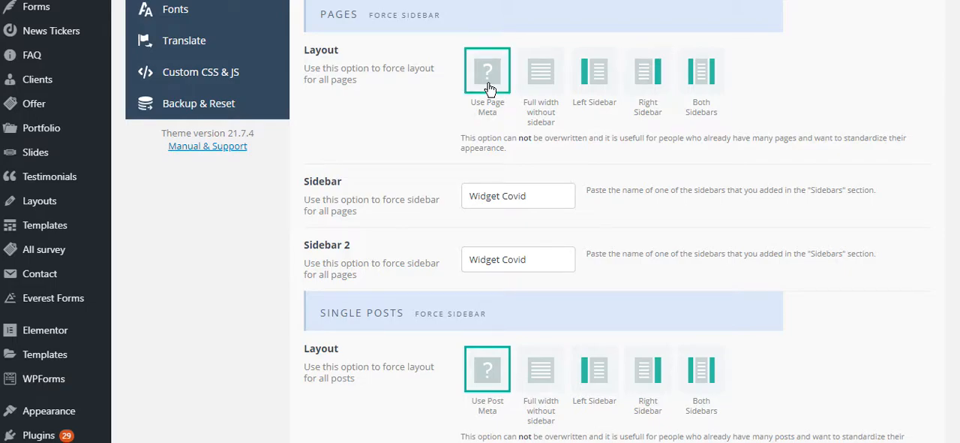
- Clear the forced Sidebar and Sidebar 2 names in the Pages section
scroll(432, 154, "up", 2)
scroll(430, 154, "down", 2)
scroll(431, 153, "up", 1)
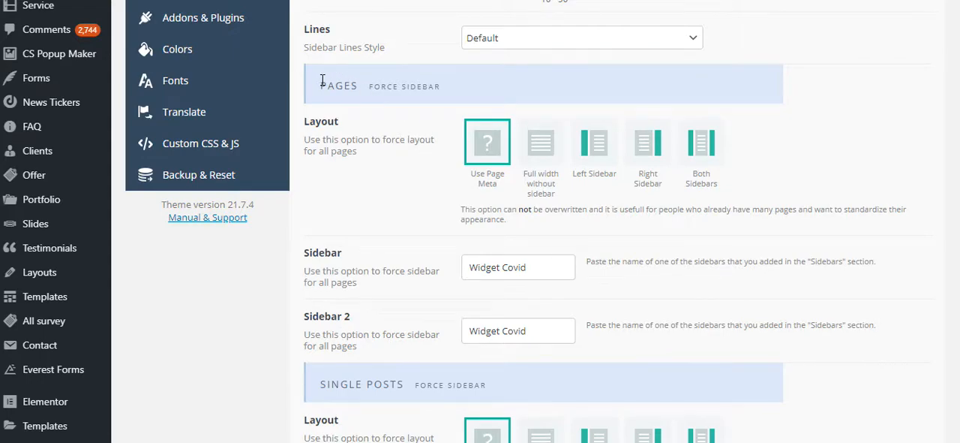
left_click_drag(322, 80, 459, 89)
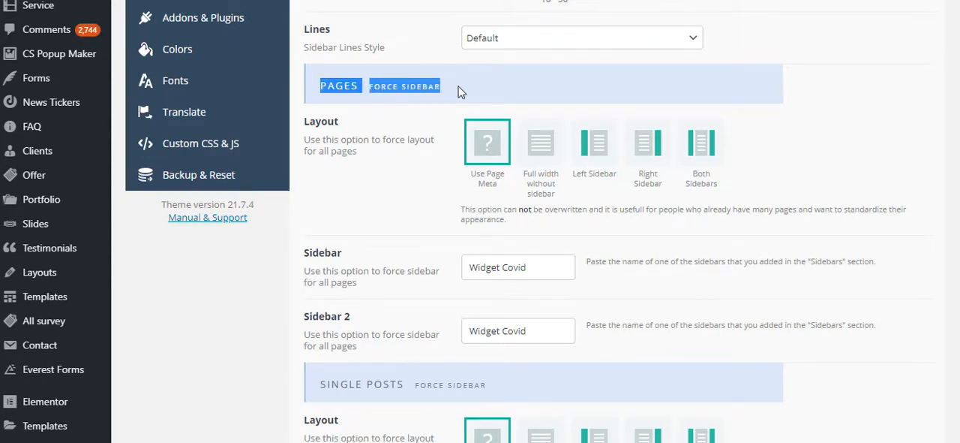
left_click(415, 164)
left_click_drag(544, 272, 417, 271)
key("BackSpace")
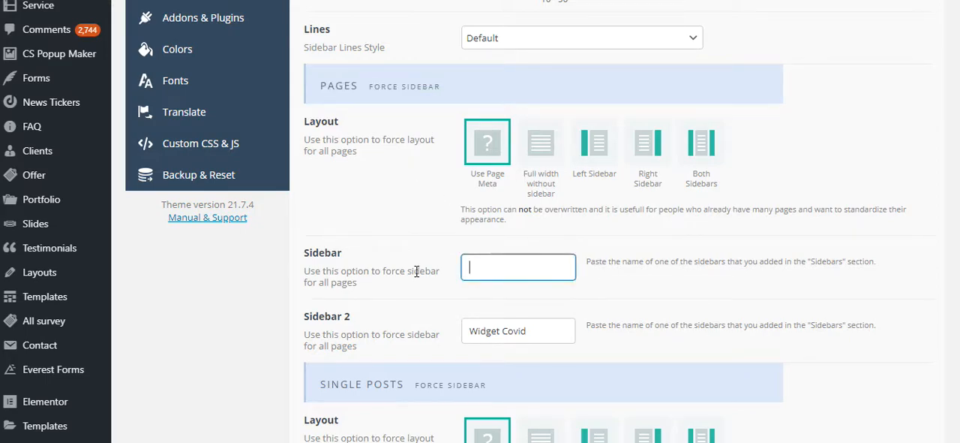
left_click_drag(563, 339, 448, 336)
key("BackSpace")
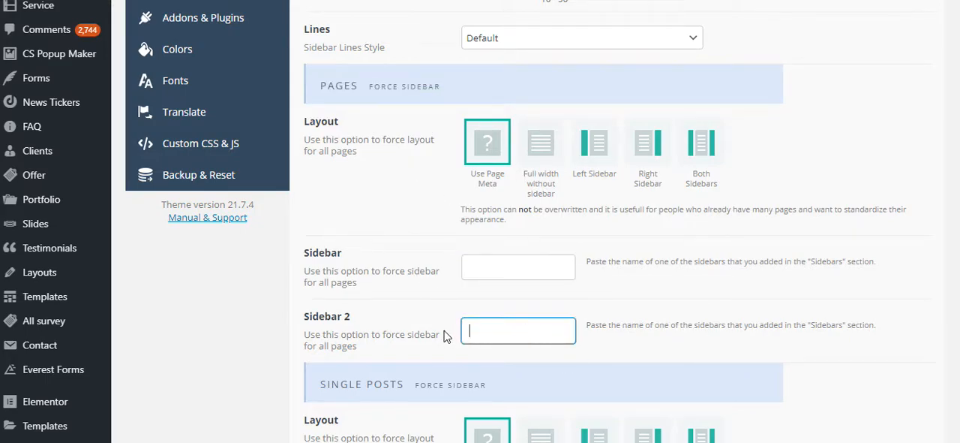
- Look over the forced layout and sidebar settings in the Single Posts section
scroll(435, 332, "down", 1)
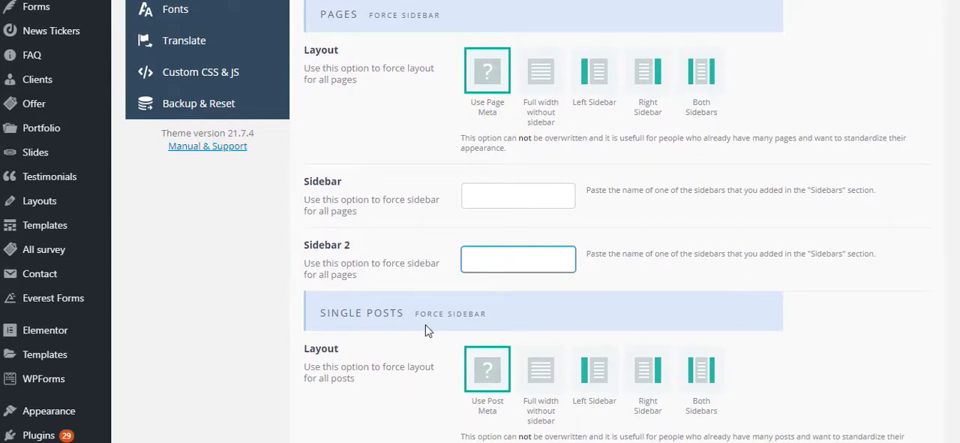
scroll(425, 324, "down", 3)
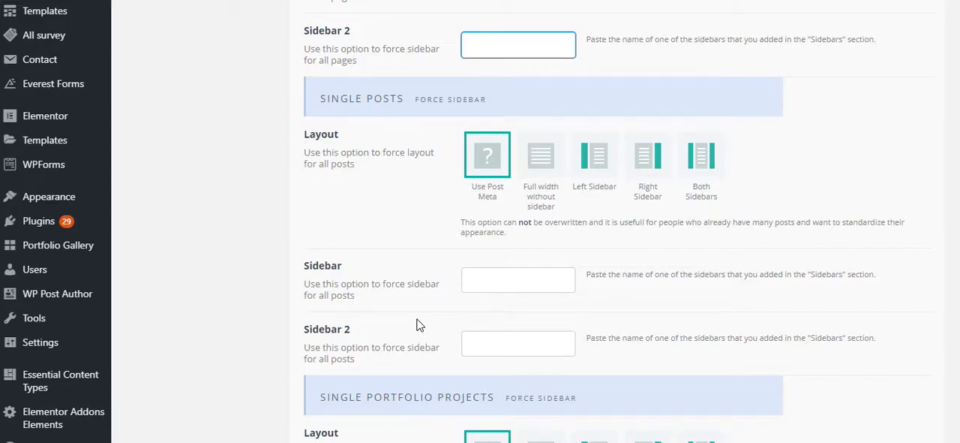
left_click_drag(319, 98, 406, 96)
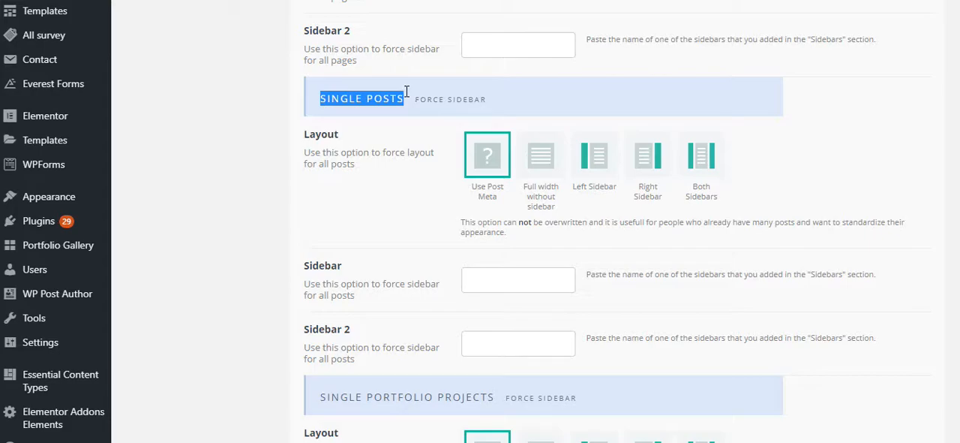
- Copy the sidebar name Utama from the list of custom sidebars
left_click(406, 91)
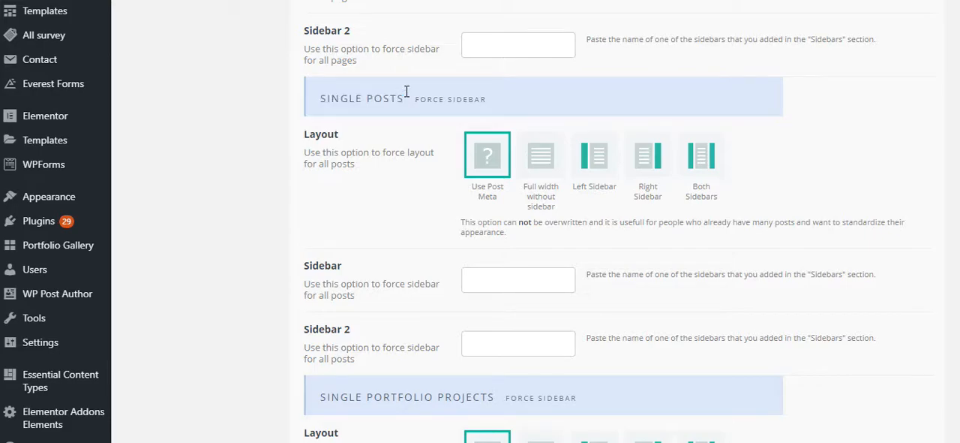
scroll(375, 183, "up", 1)
scroll(374, 182, "down", 1)
left_click(515, 281)
scroll(435, 274, "up", 8)
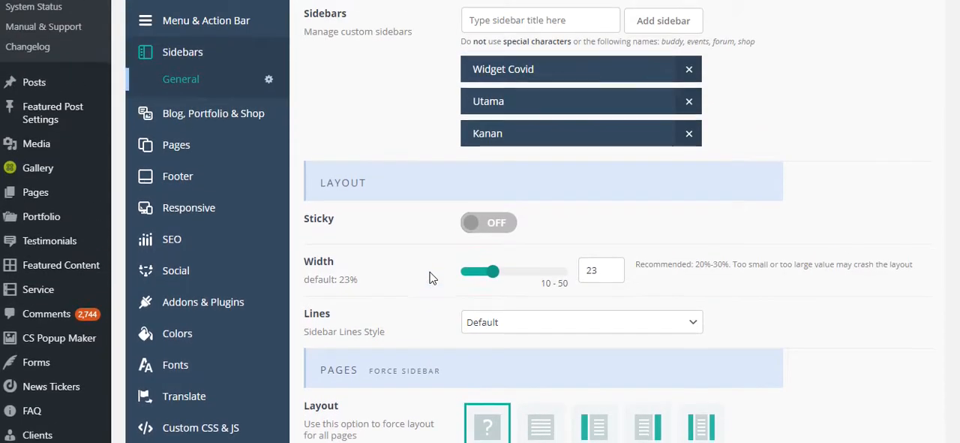
scroll(433, 276, "up", 2)
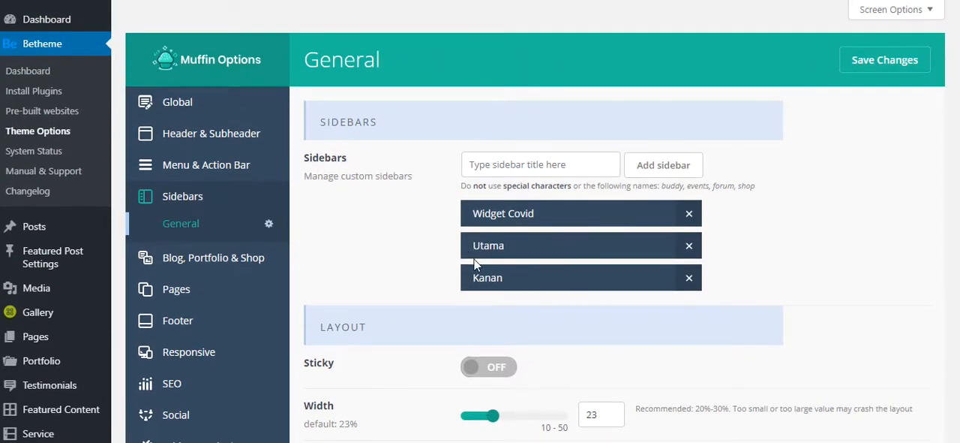
left_click_drag(474, 245, 504, 245)
right_click(492, 242)
left_click(513, 253)
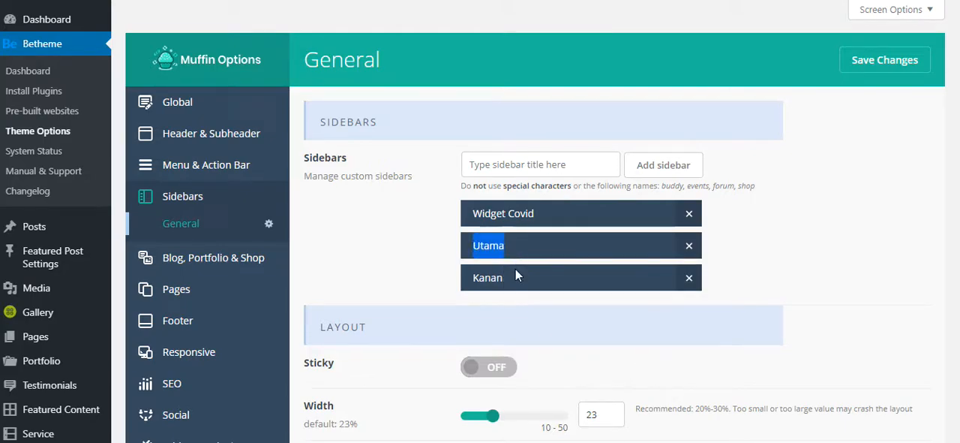
- Force the Utama sidebar for all single posts and choose the Right Sidebar layout for them
scroll(518, 277, "down", 12)
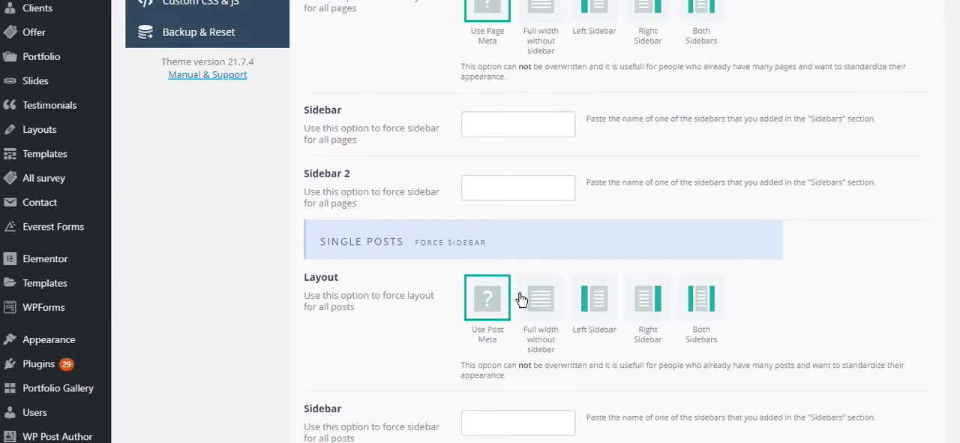
scroll(521, 298, "down", 2)
left_click(493, 284)
right_click(493, 287)
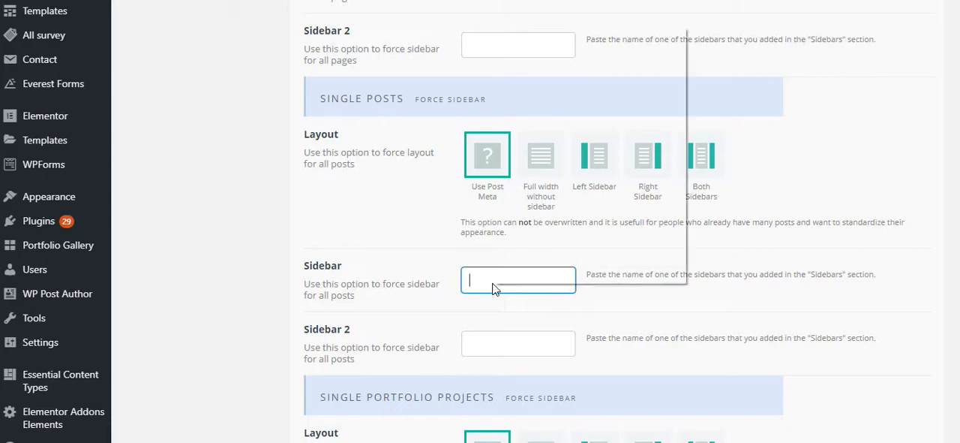
left_click(564, 197)
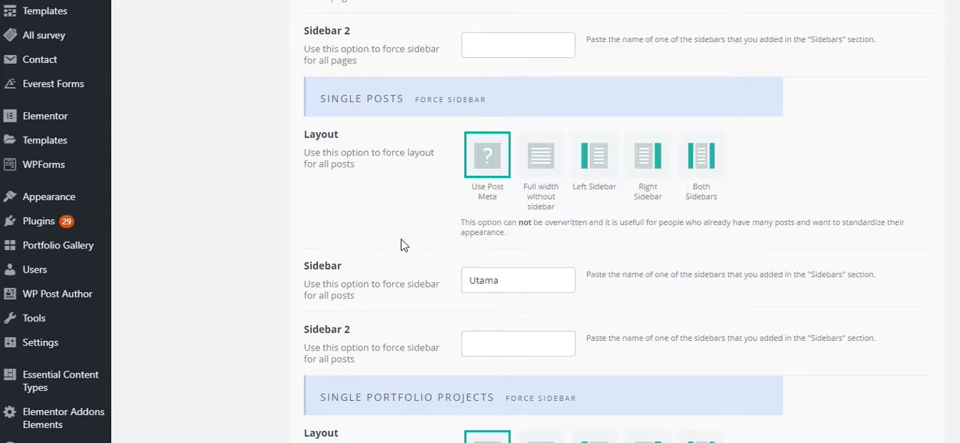
left_click(648, 170)
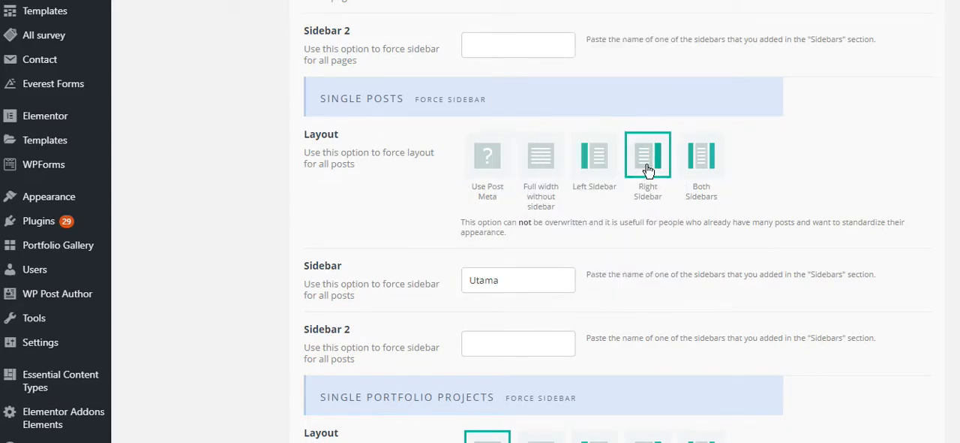
- Review the remaining forced sidebar sections down to Search Page and save the theme option changes
scroll(663, 260, "down", 4)
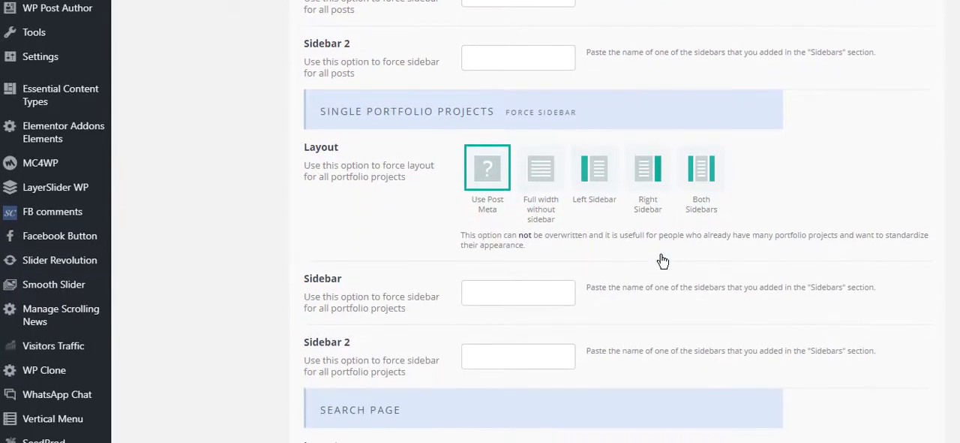
scroll(661, 257, "up", 1)
scroll(660, 258, "down", 1)
scroll(660, 257, "up", 3)
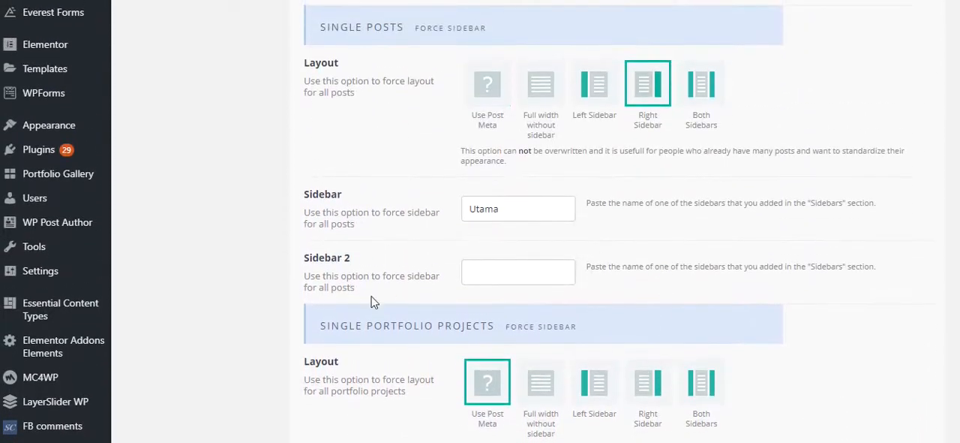
scroll(450, 347, "down", 4)
scroll(450, 347, "up", 6)
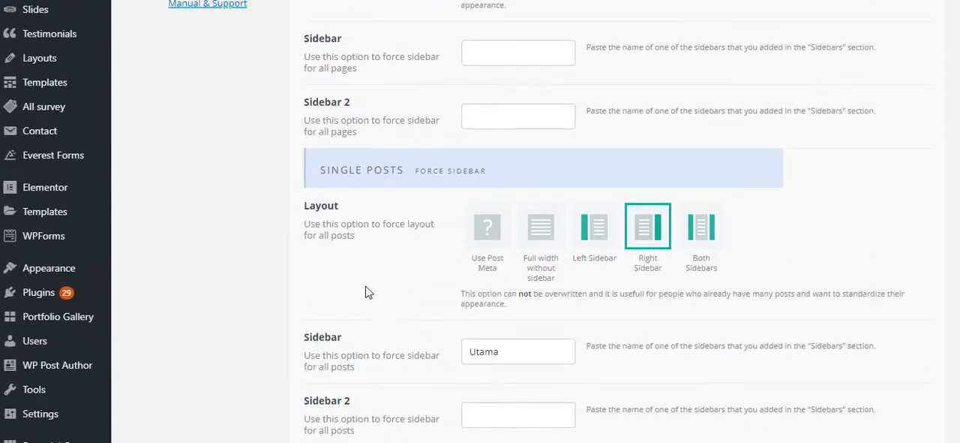
scroll(376, 289, "down", 2)
scroll(360, 259, "down", 7)
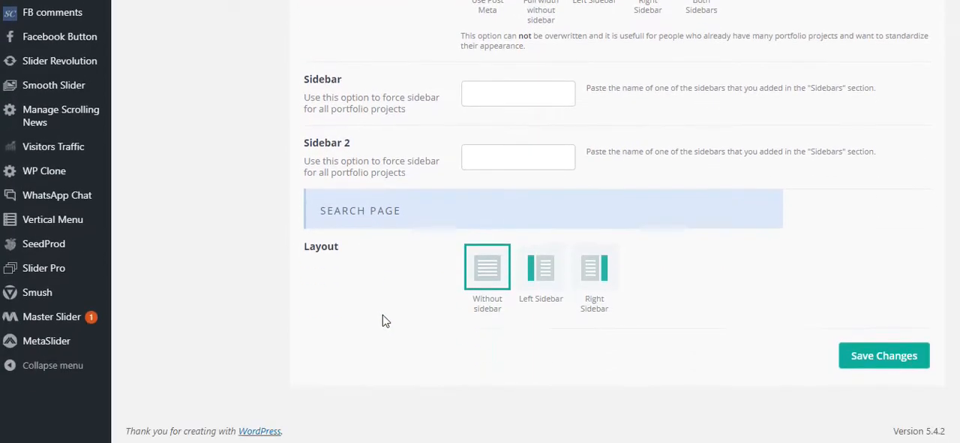
left_click(873, 358)
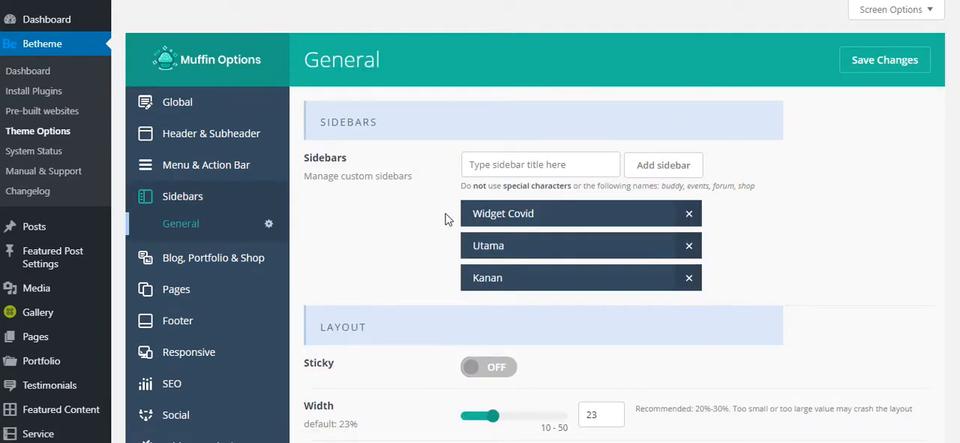
- Recheck the sidebar settings in the theme options and open the Widgets page in a new browser tab
scroll(445, 219, "down", 3)
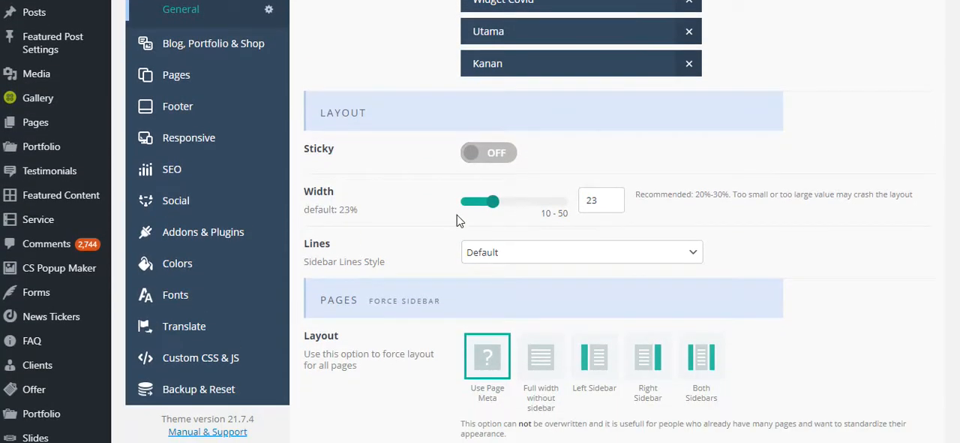
scroll(460, 220, "up", 2)
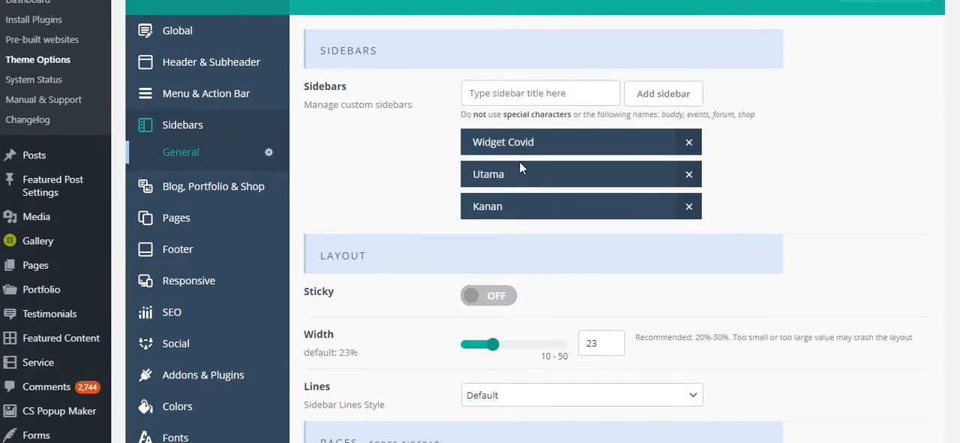
scroll(432, 195, "down", 1)
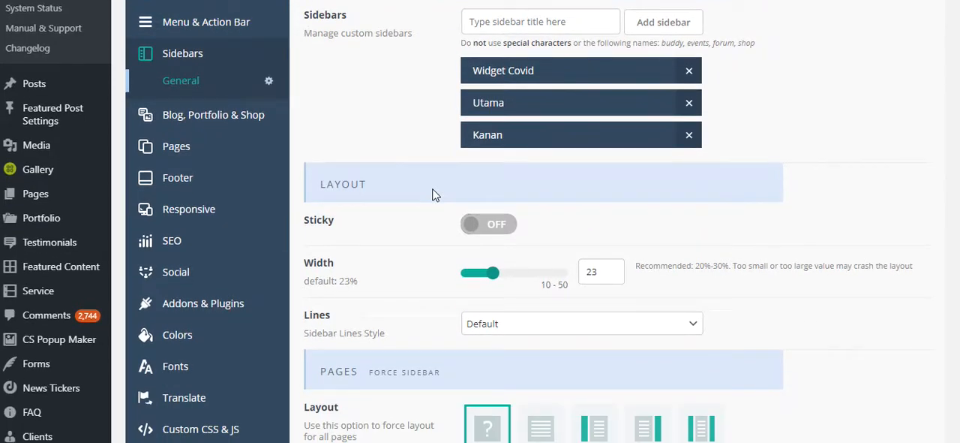
scroll(432, 198, "down", 3)
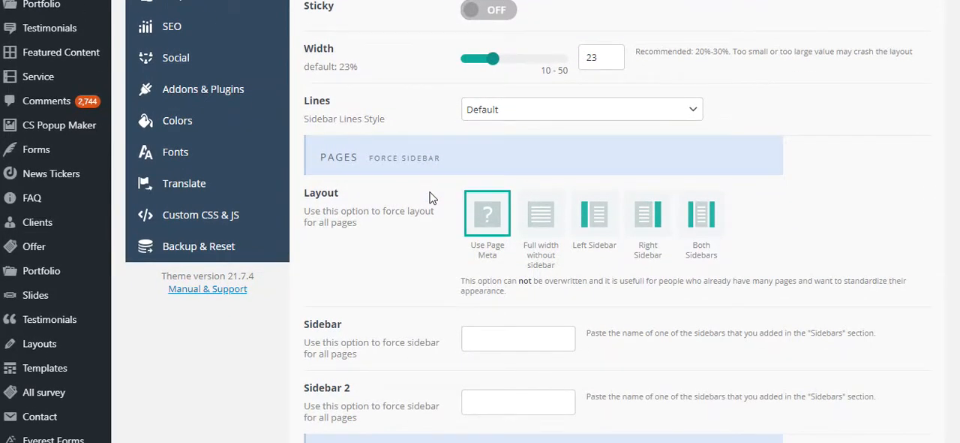
scroll(407, 199, "down", 3)
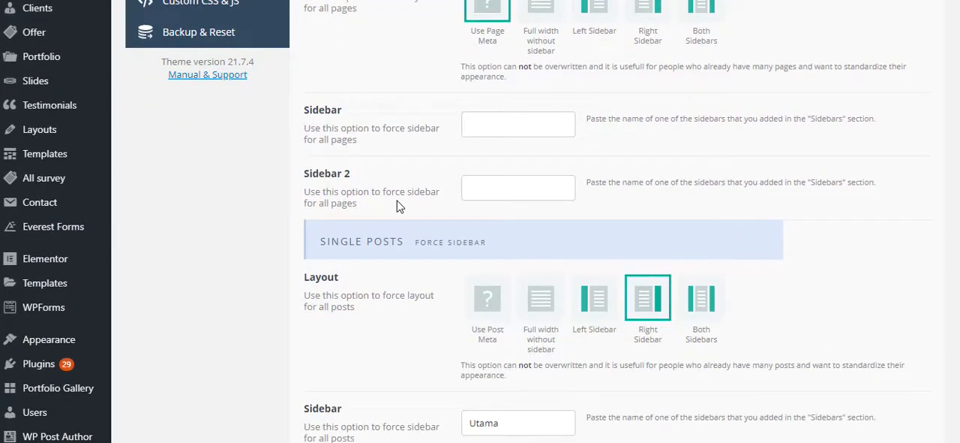
scroll(399, 207, "down", 1)
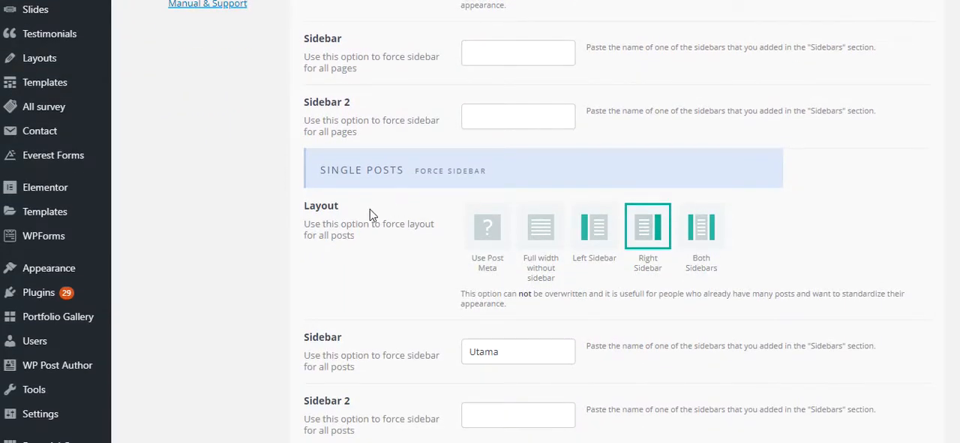
mouse_move(98, 270)
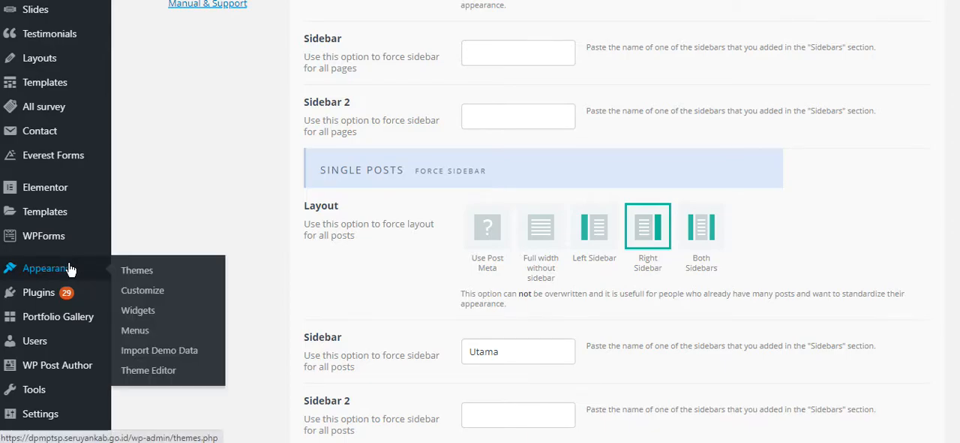
right_click(134, 309)
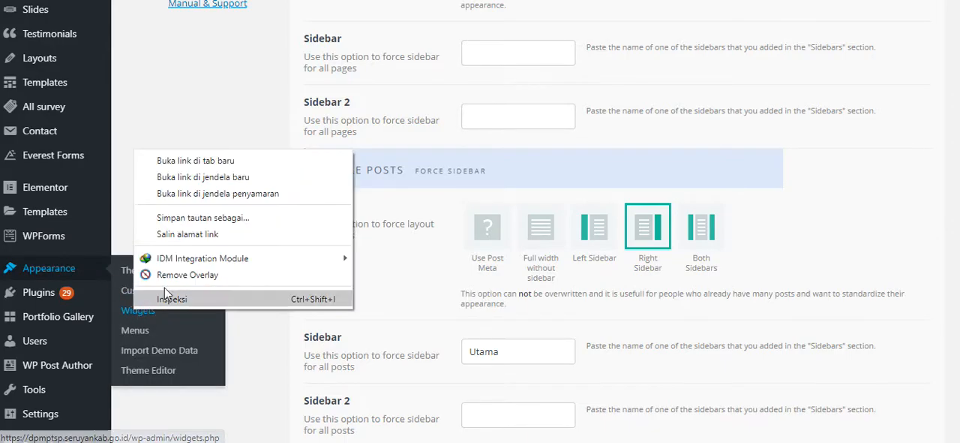
left_click(192, 158)
- Check the sidebar name forced for all posts in the theme options' Single Posts section
left_click(480, 1)
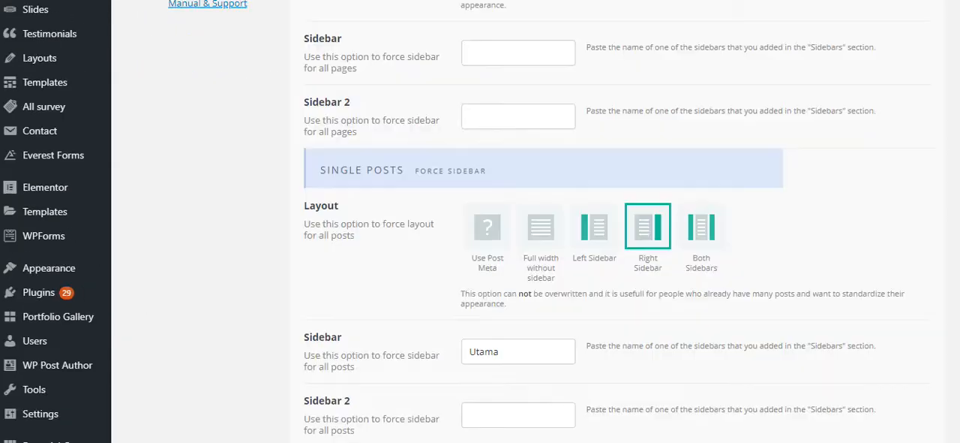
scroll(530, 215, "up", 6)
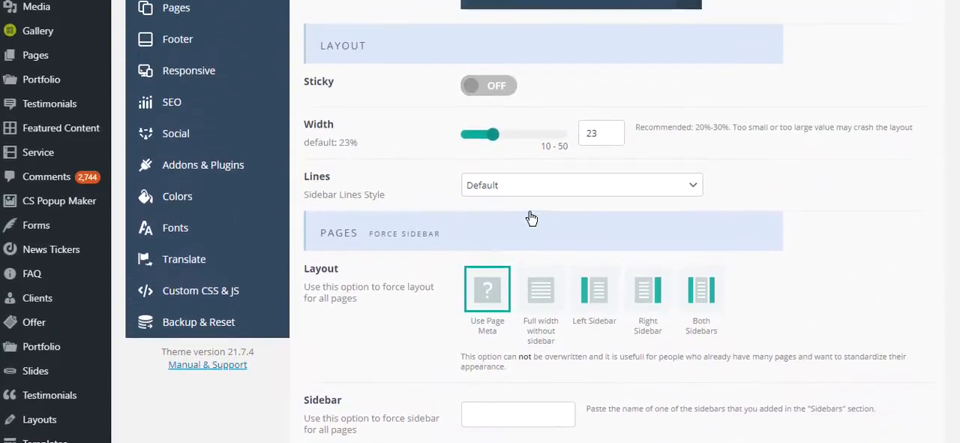
scroll(530, 215, "down", 3)
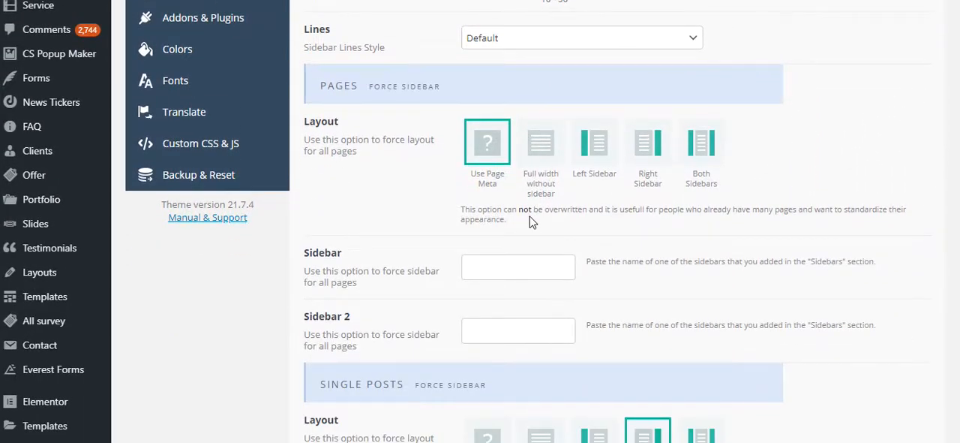
scroll(529, 219, "down", 4)
left_click_drag(526, 284, 434, 284)
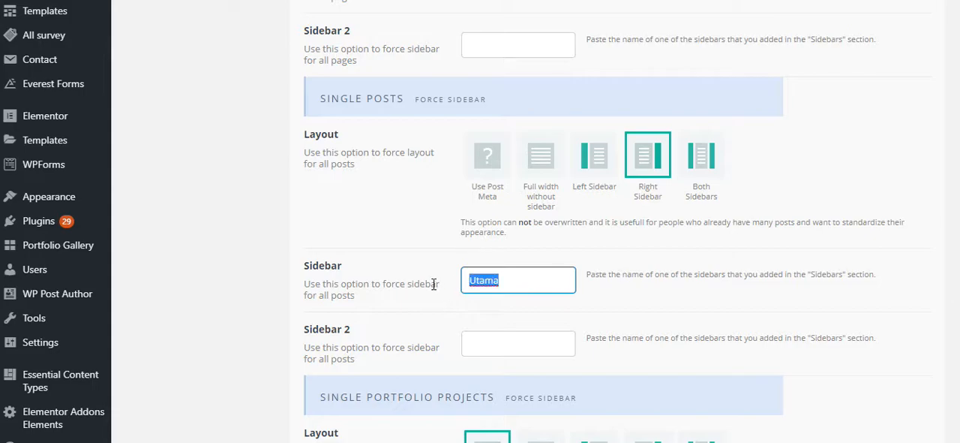
left_click(395, 242)
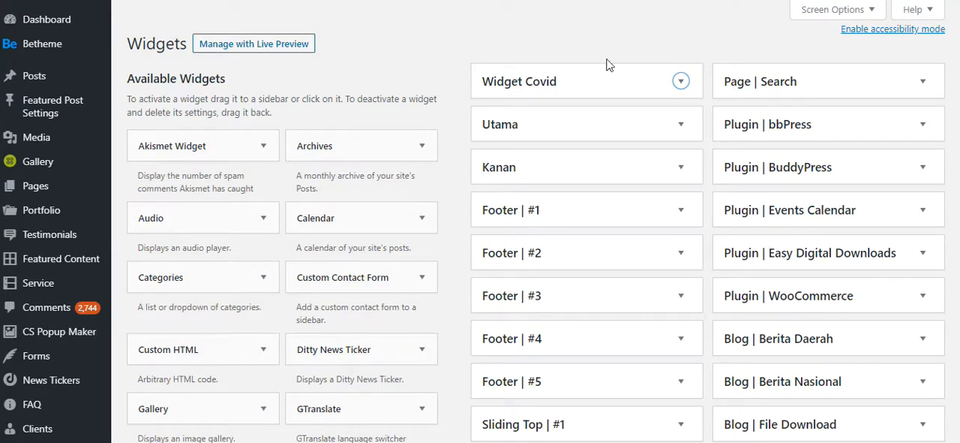
- Delete the Calendar widget from the Utama sidebar on the Widgets page
left_click(681, 124)
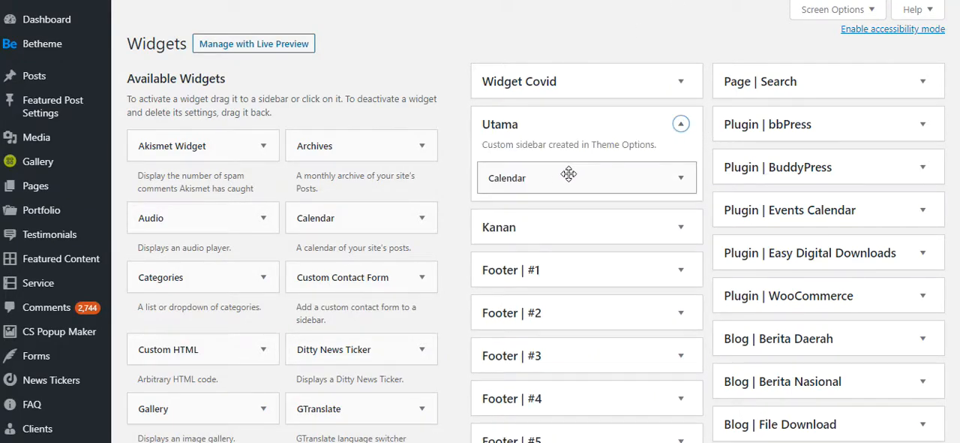
left_click(681, 177)
left_click(495, 257)
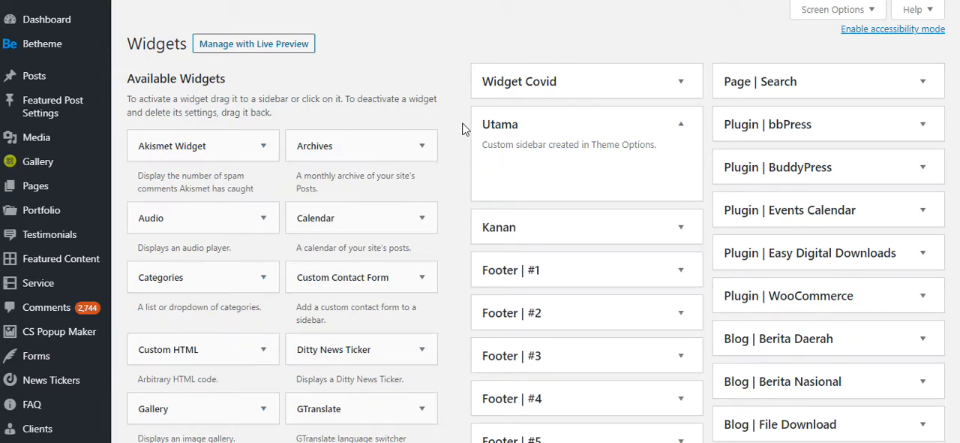
- Add the Muffin Recent Posts widget to the Utama sidebar
scroll(281, 285, "down", 4)
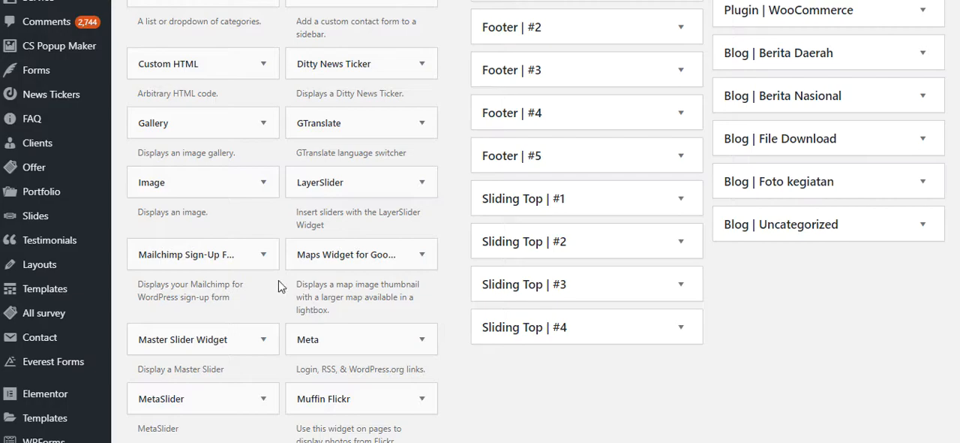
scroll(279, 286, "down", 3)
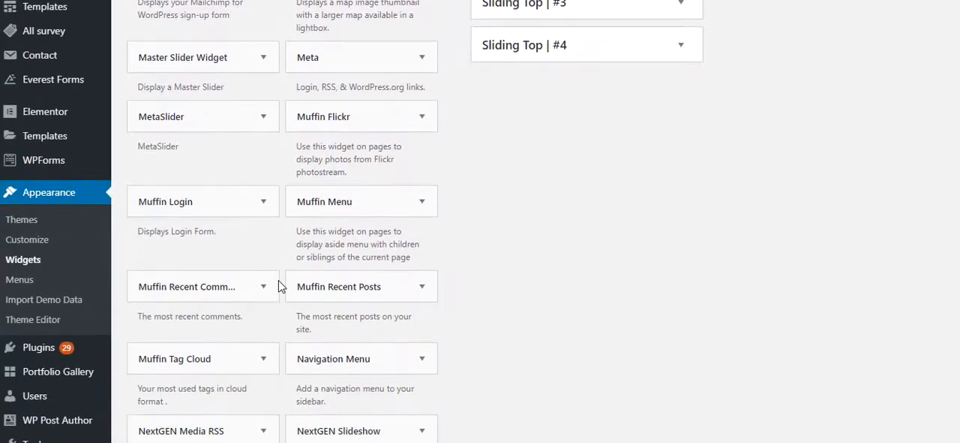
scroll(283, 280, "up", 4)
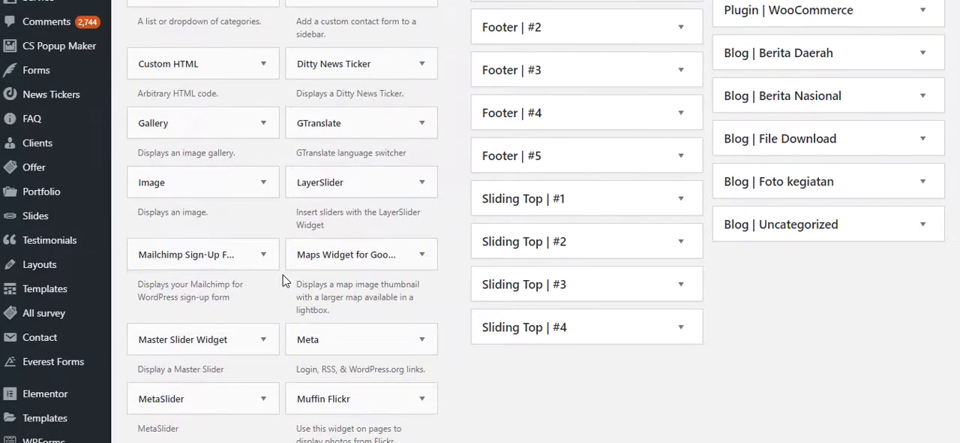
scroll(283, 281, "down", 6)
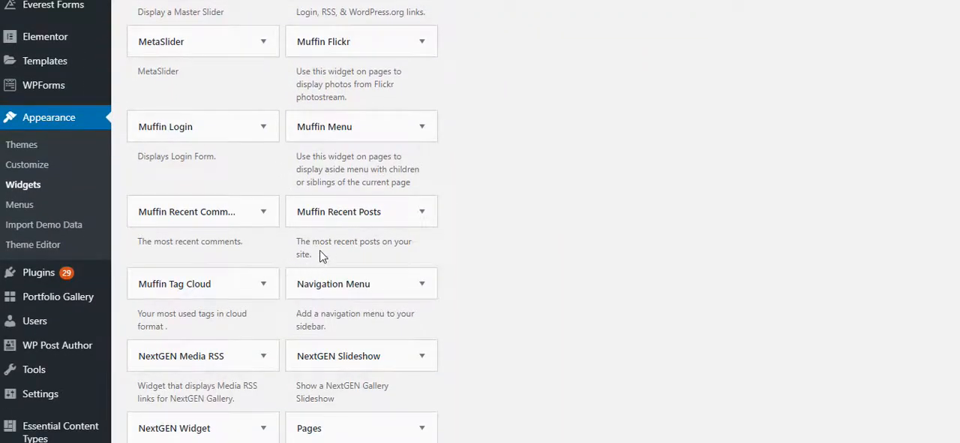
left_click(362, 216)
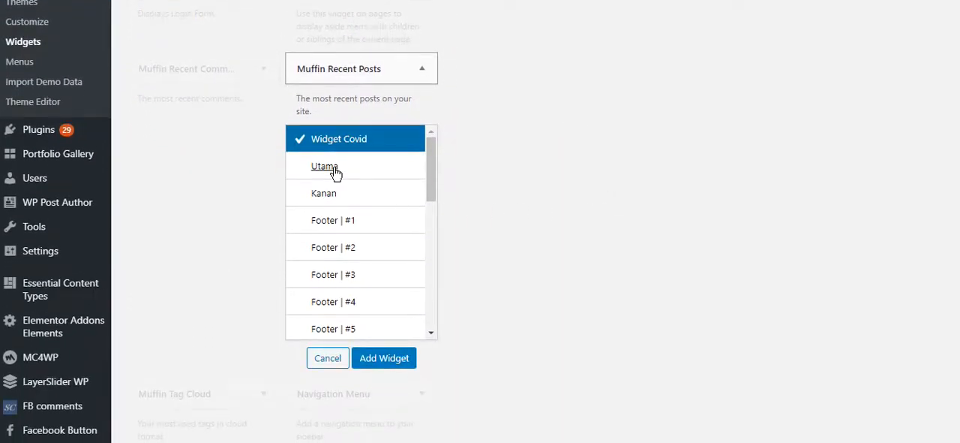
left_click(335, 173)
left_click(384, 358)
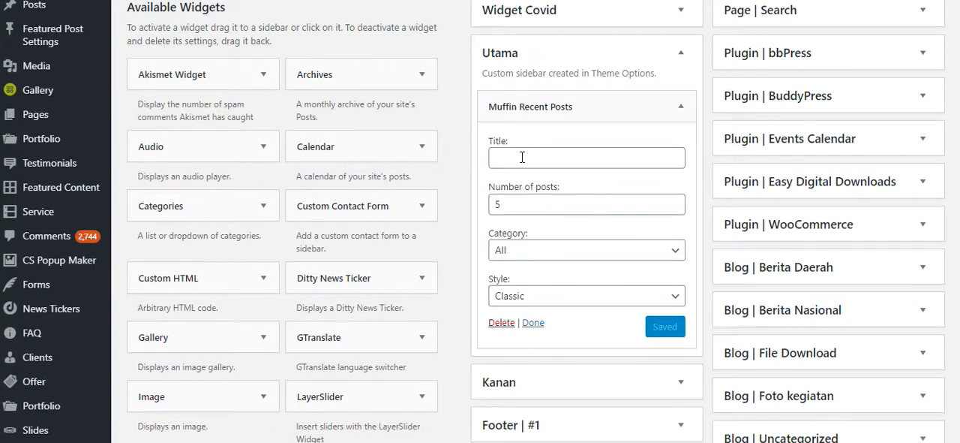
- Open the Posts list in a new browser tab and open the public view of its first published post
left_click(522, 157)
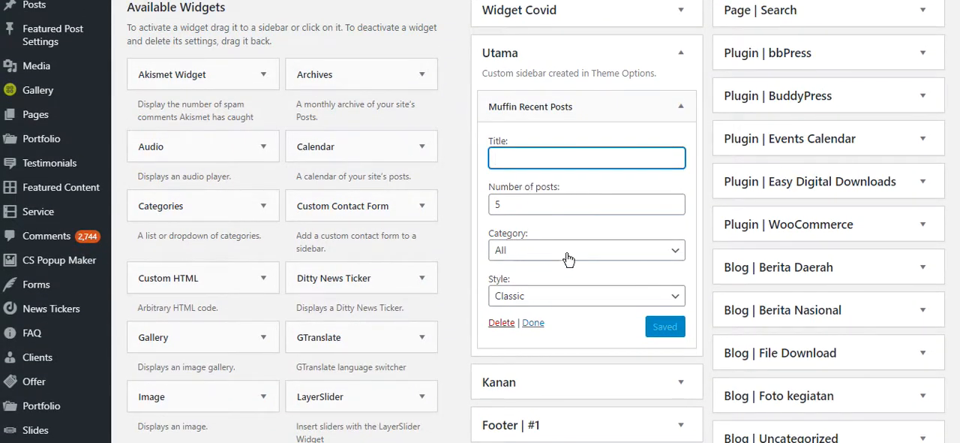
mouse_move(53, 64)
scroll(53, 65, "up", 1)
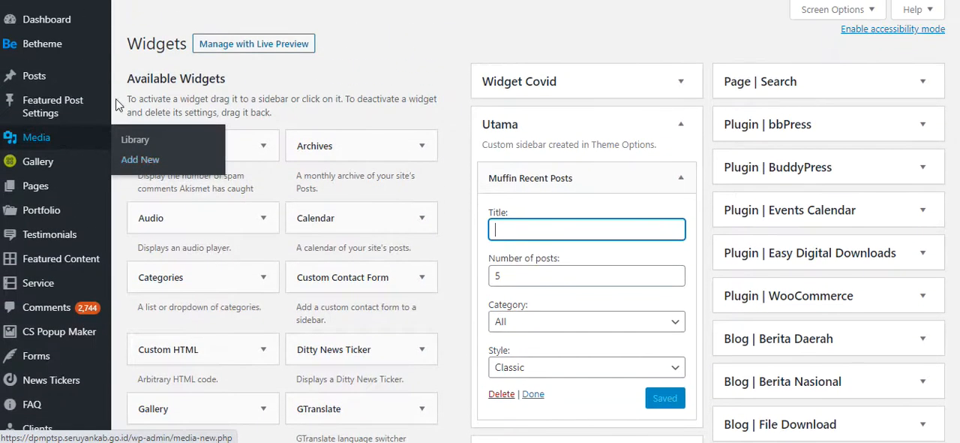
right_click(38, 76)
left_click(66, 83)
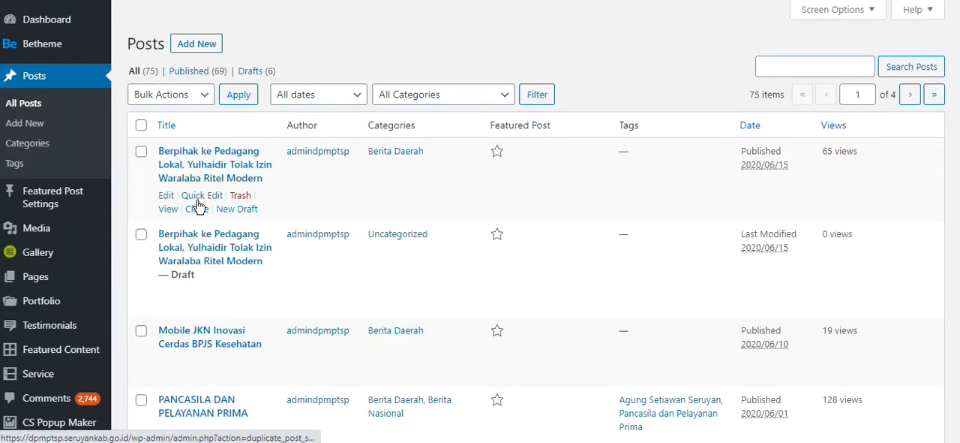
right_click(170, 212)
left_click(210, 218)
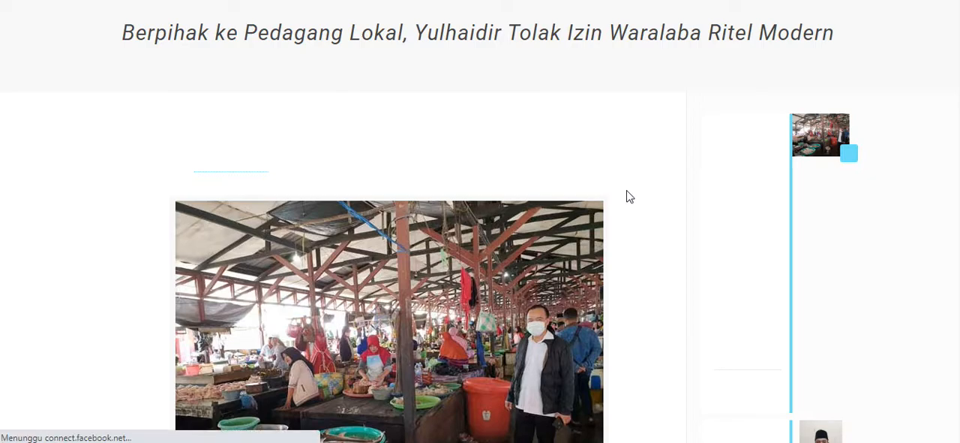
- Examine how the Muffin Recent Posts widget is displayed in the sidebar alongside the whole article
scroll(630, 197, "down", 2)
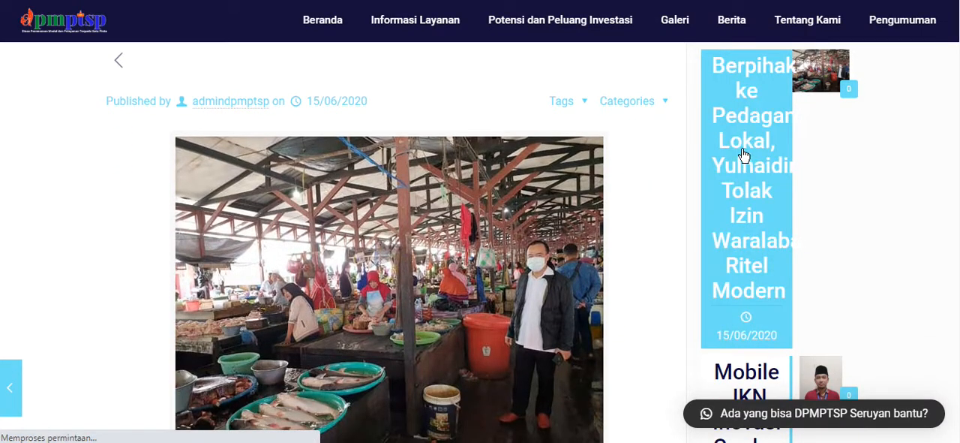
scroll(813, 180, "down", 4)
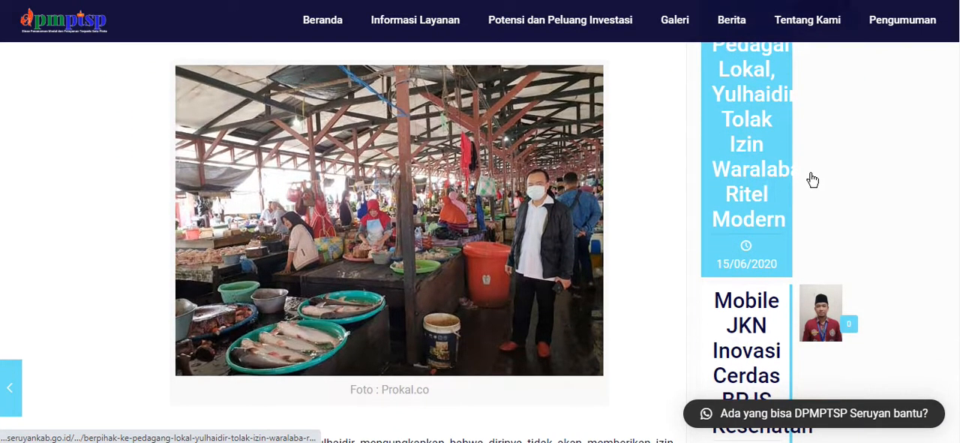
scroll(767, 186, "down", 2)
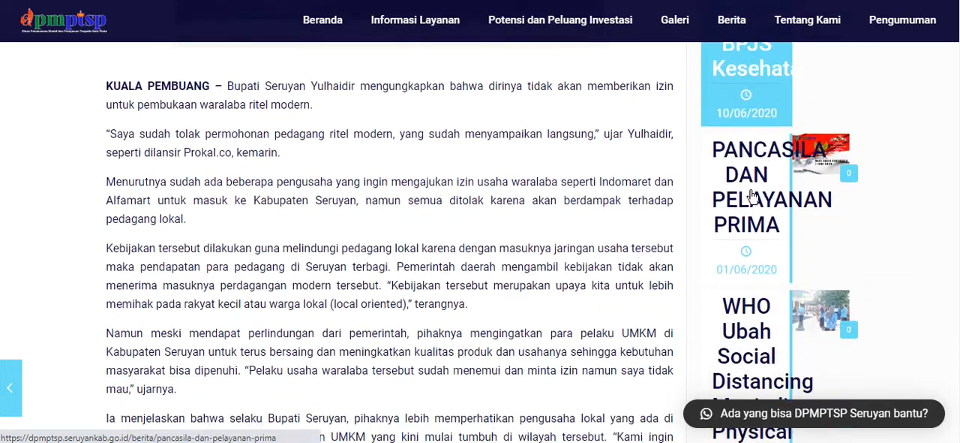
scroll(742, 193, "down", 2)
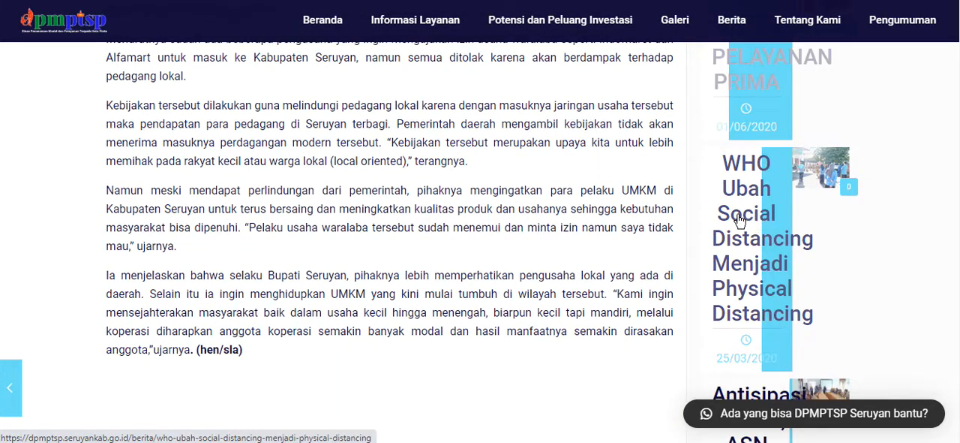
scroll(672, 120, "up", 3)
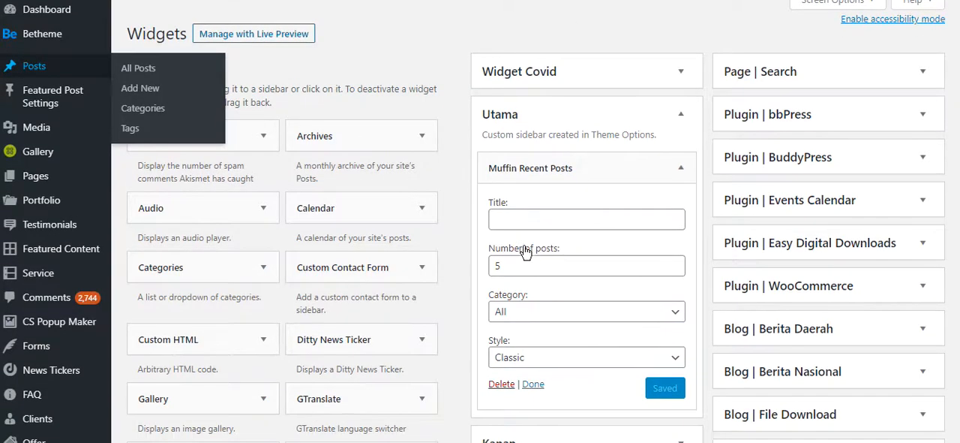
scroll(510, 284, "down", 2)
scroll(499, 265, "up", 2)
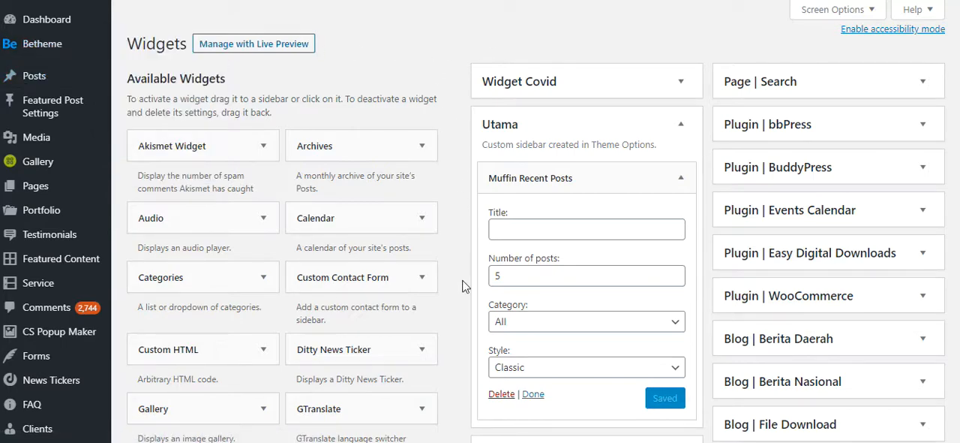
- Delete the Muffin Recent Posts widget from the Utama sidebar on the Widgets page and collapse that sidebar
left_click(500, 394)
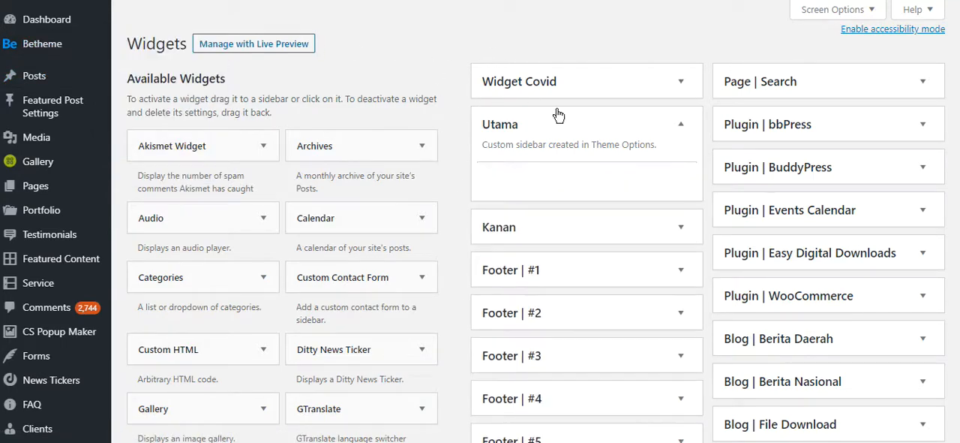
left_click(679, 124)
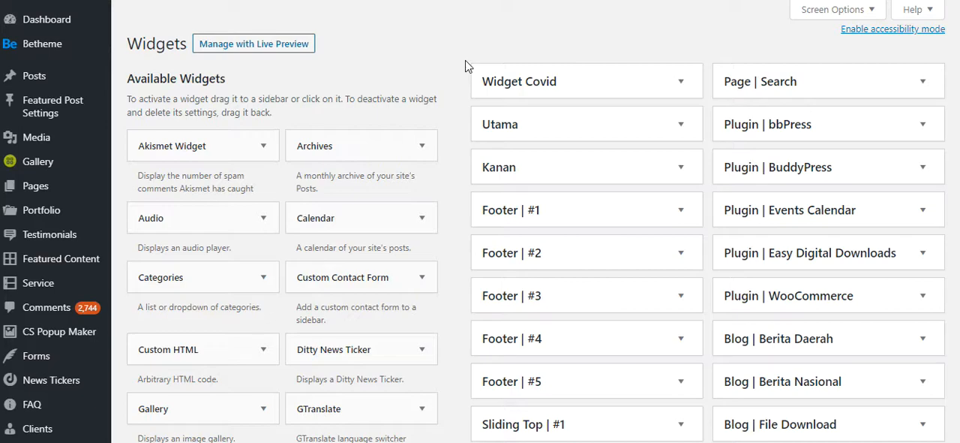
- Check the contents of the custom sidebars Kanan and Utama on the Widgets page
left_click(680, 168)
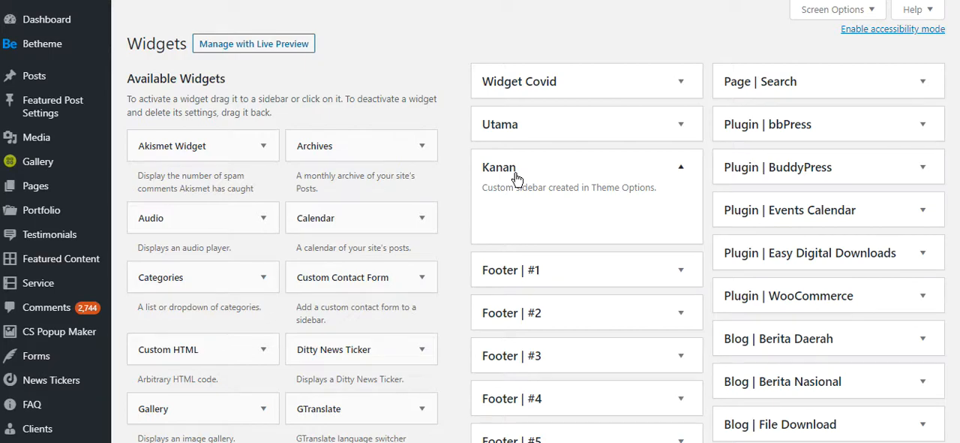
mouse_move(60, 44)
scroll(458, 219, "down", 2)
scroll(457, 222, "up", 2)
left_click(682, 166)
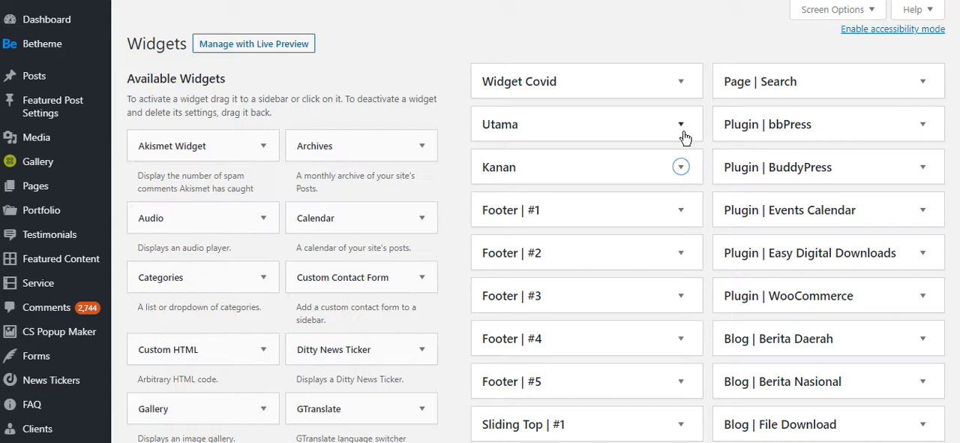
left_click(681, 125)
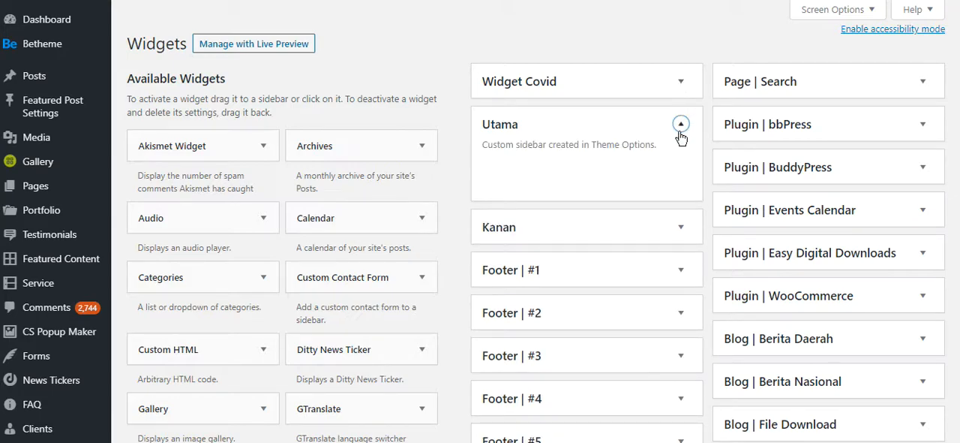
left_click(682, 124)
- Inspect the content of the existing Text widget in the Widget Covid sidebar
left_click(682, 81)
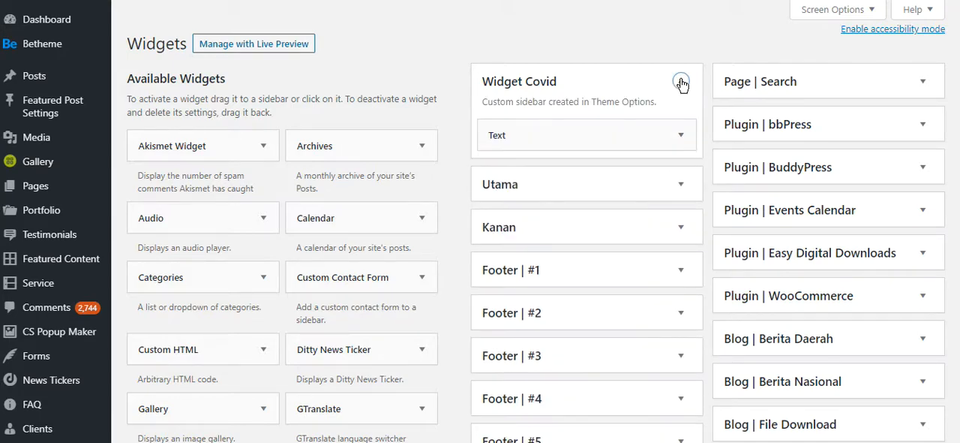
left_click(680, 134)
scroll(490, 219, "down", 2)
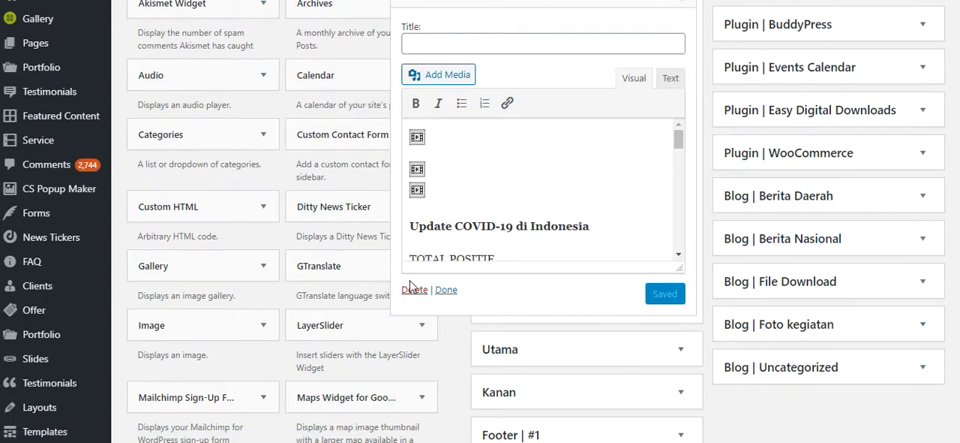
scroll(674, 144, "up", 1)
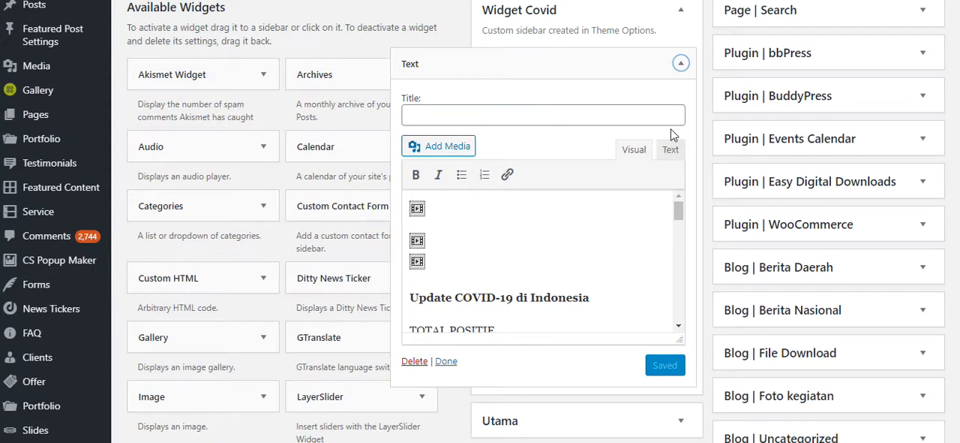
left_click(681, 64)
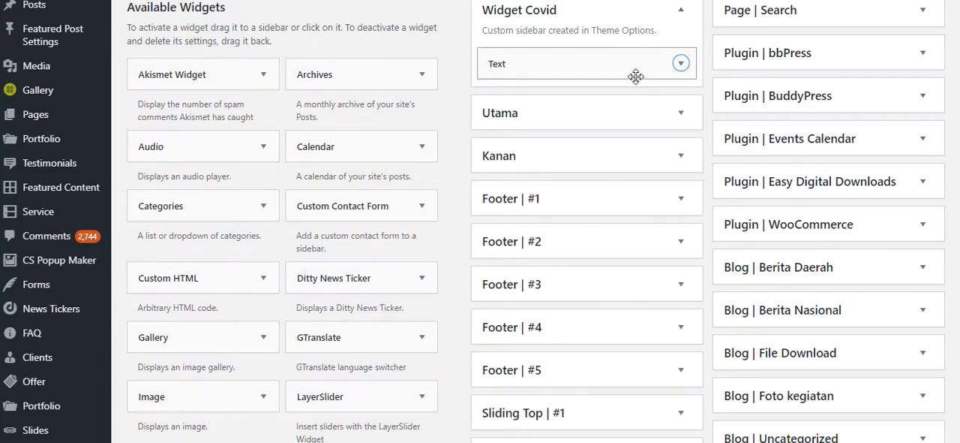
scroll(630, 90, "up", 1)
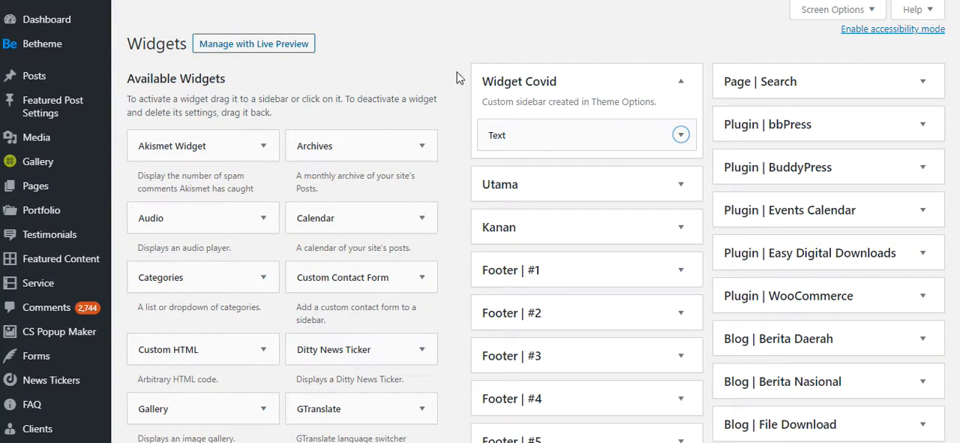
scroll(425, 204, "down", 1)
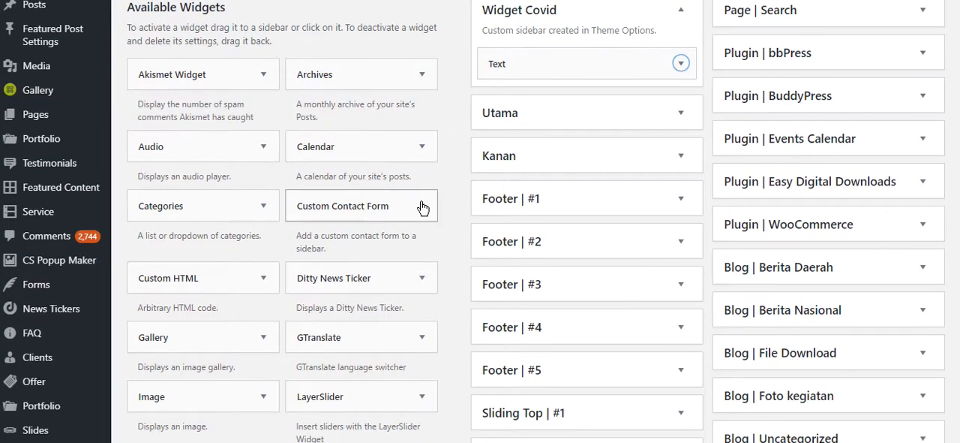
scroll(240, 267, "down", 2)
left_click(251, 201)
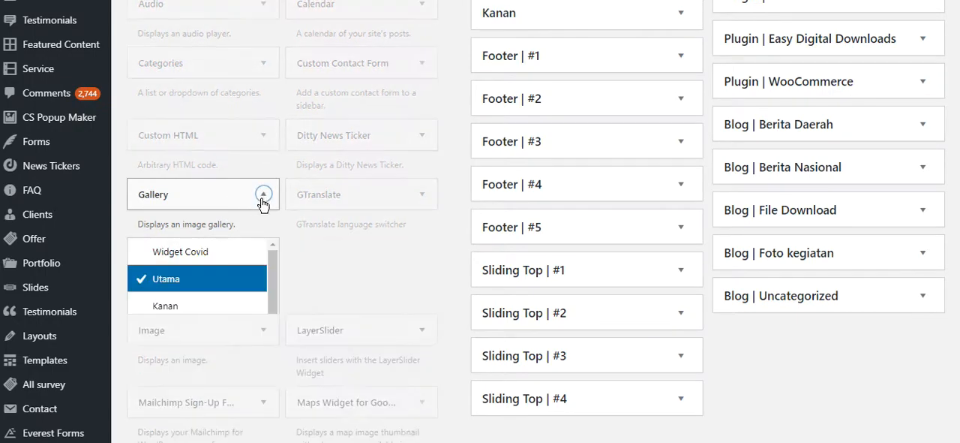
scroll(305, 311, "down", 2)
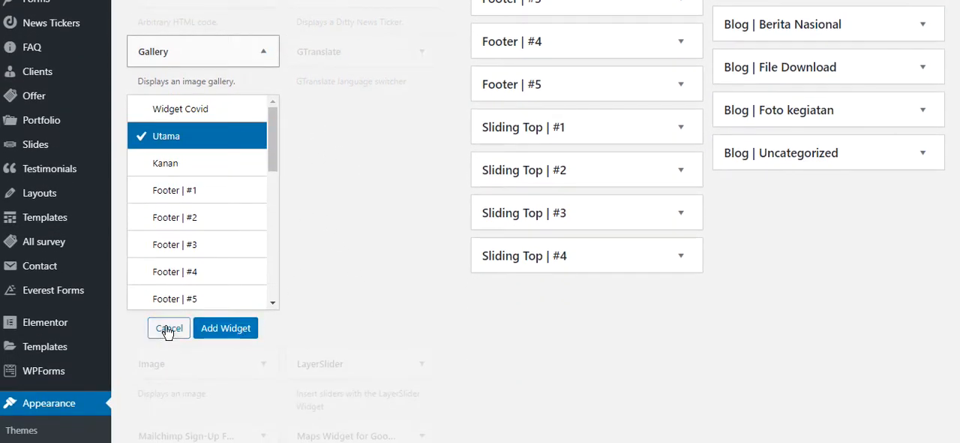
left_click(166, 328)
- Find the Text widget among the available widgets and add it to the Widget Covid sidebar
scroll(377, 247, "down", 2)
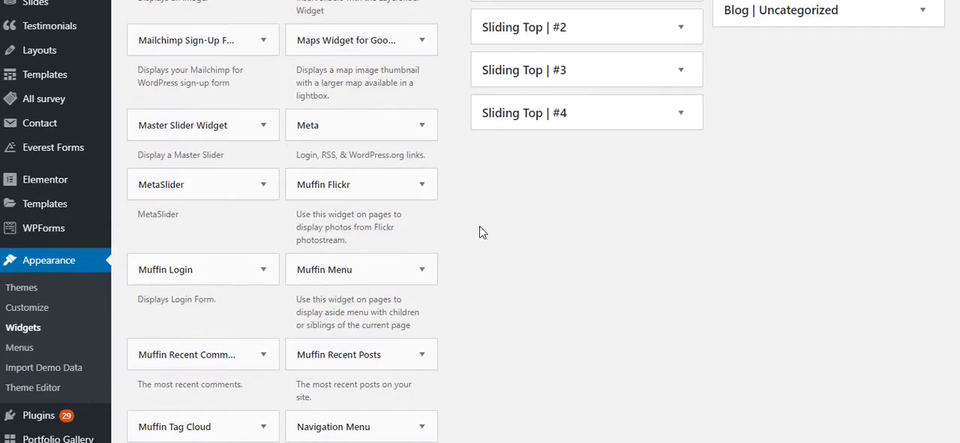
scroll(525, 231, "down", 5)
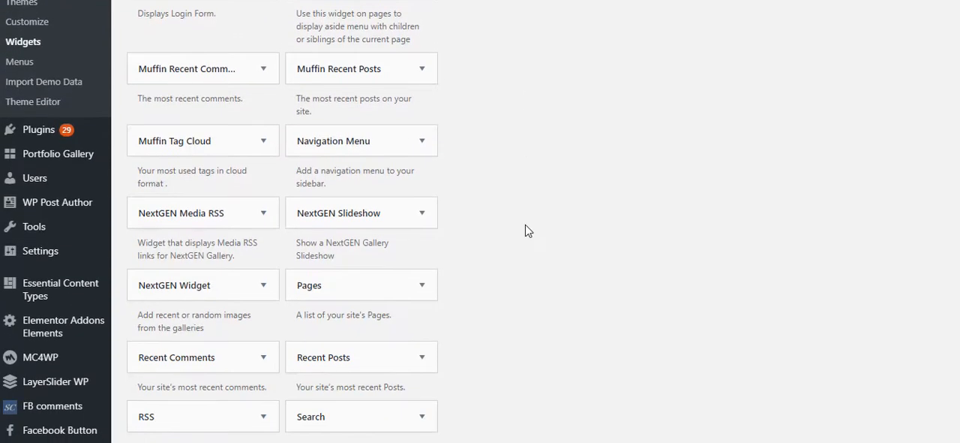
scroll(525, 230, "down", 2)
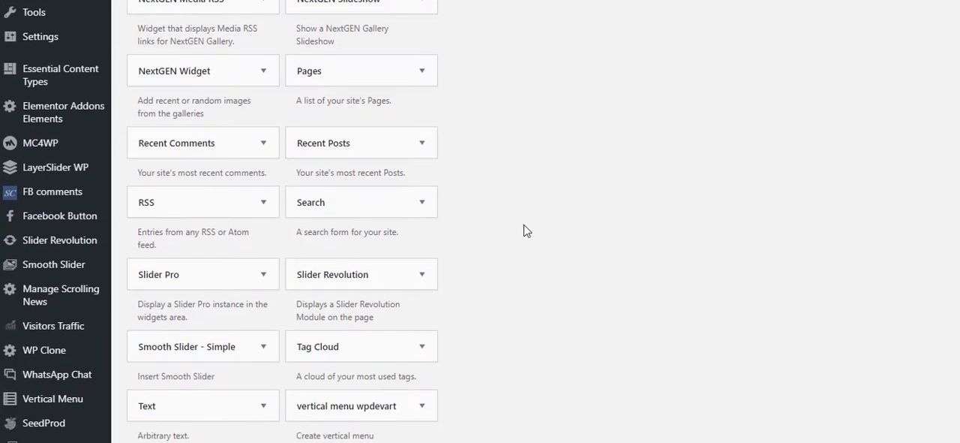
scroll(483, 236, "down", 3)
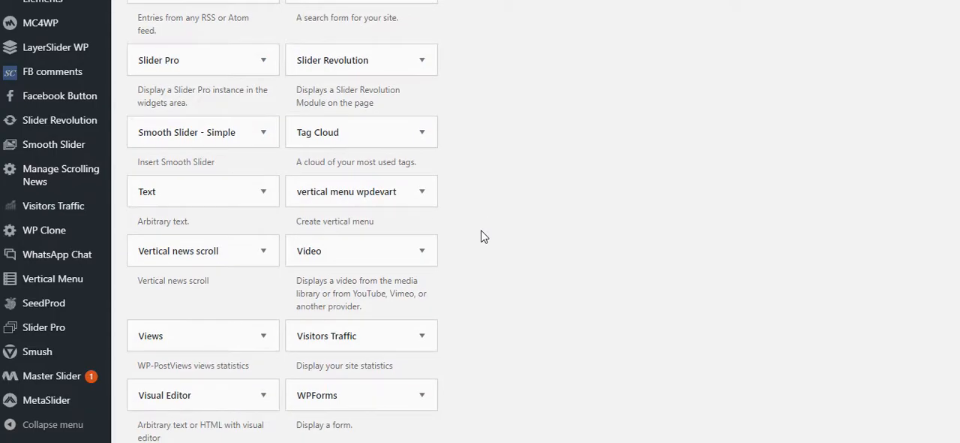
scroll(483, 236, "down", 3)
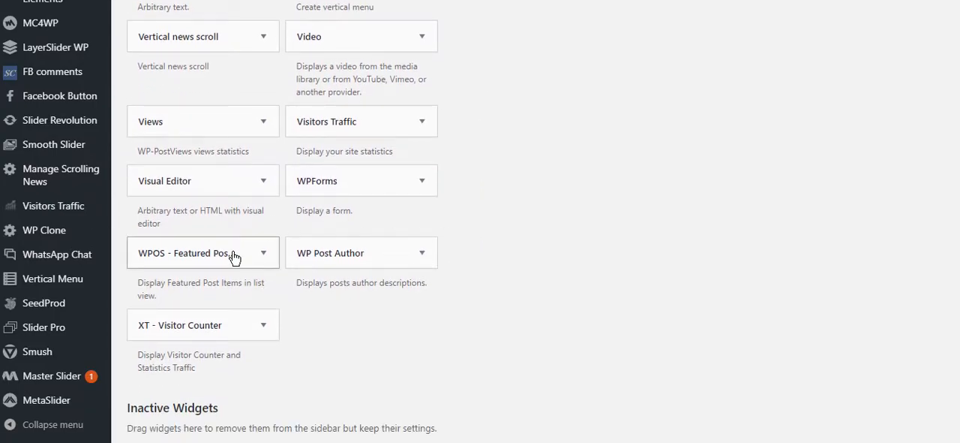
scroll(235, 210, "up", 1)
left_click(247, 46)
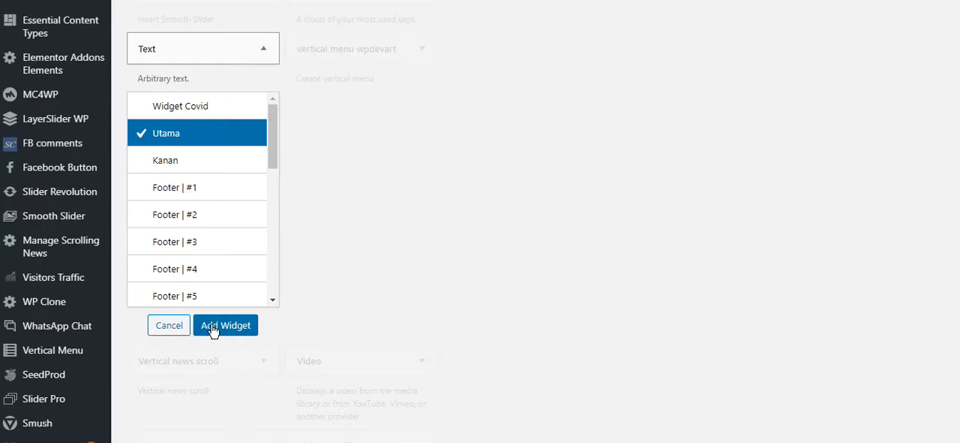
left_click(199, 111)
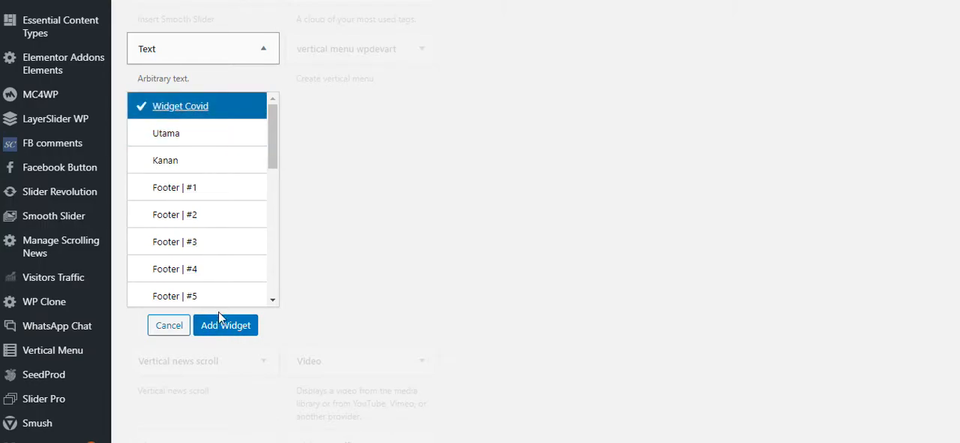
left_click(225, 325)
scroll(595, 256, "down", 1)
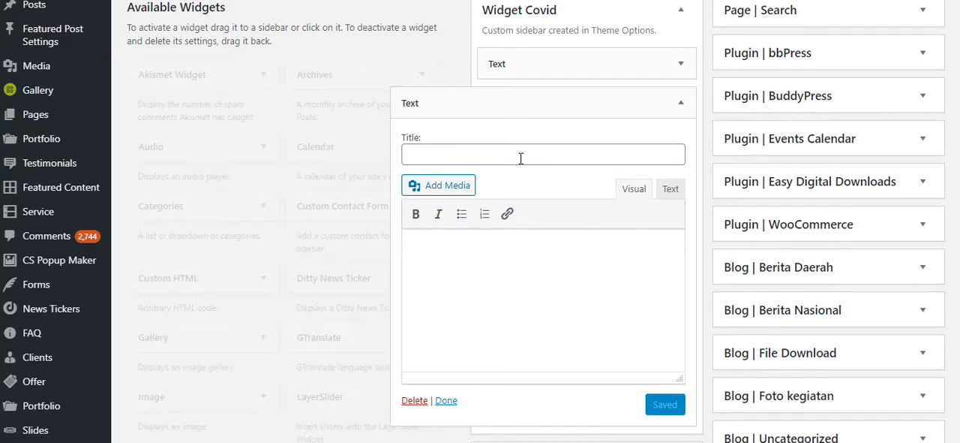
- Title the new Text widget "tes widget" and copy the title text
left_click(521, 158)
type("tes widget")
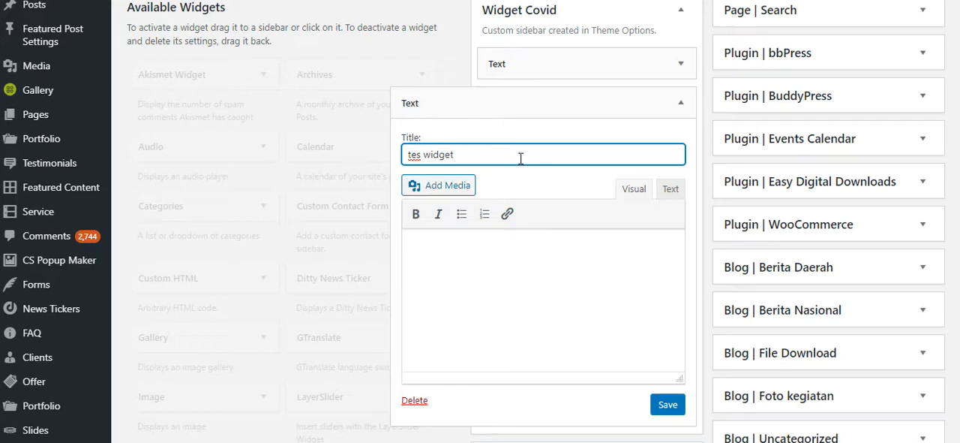
left_click_drag(475, 155, 403, 151)
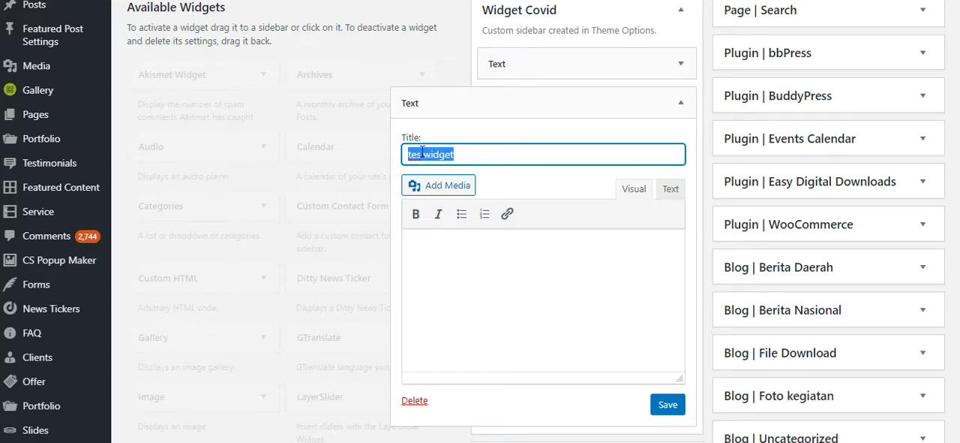
right_click(422, 152)
left_click(454, 200)
- Paste the copied text "tes widget" as plain text into the new Text widget's content, save the widget and collapse it
left_click(460, 261)
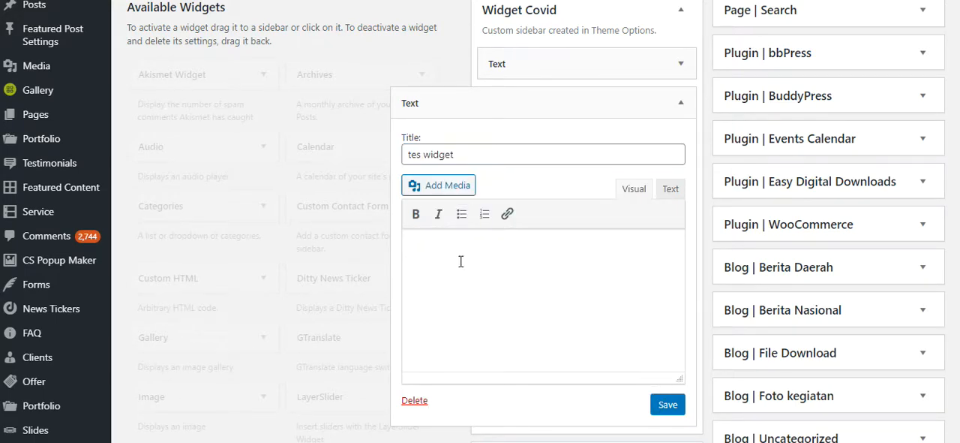
right_click(461, 261)
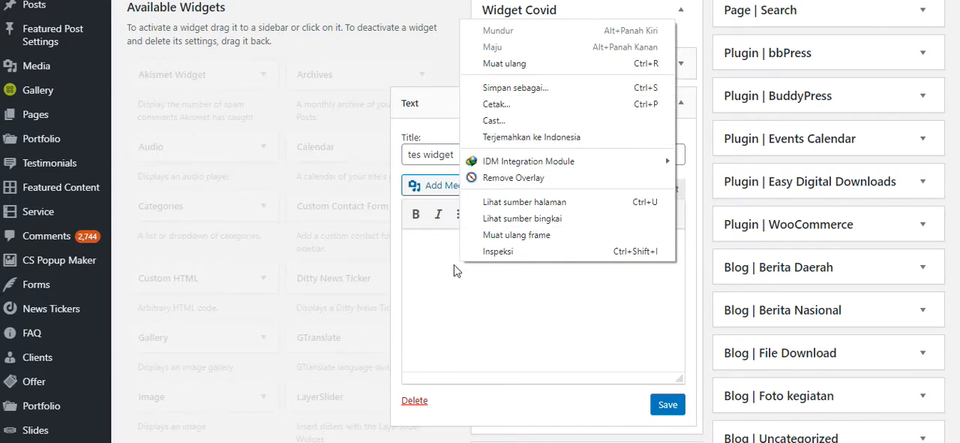
left_click(451, 261)
right_click(444, 253)
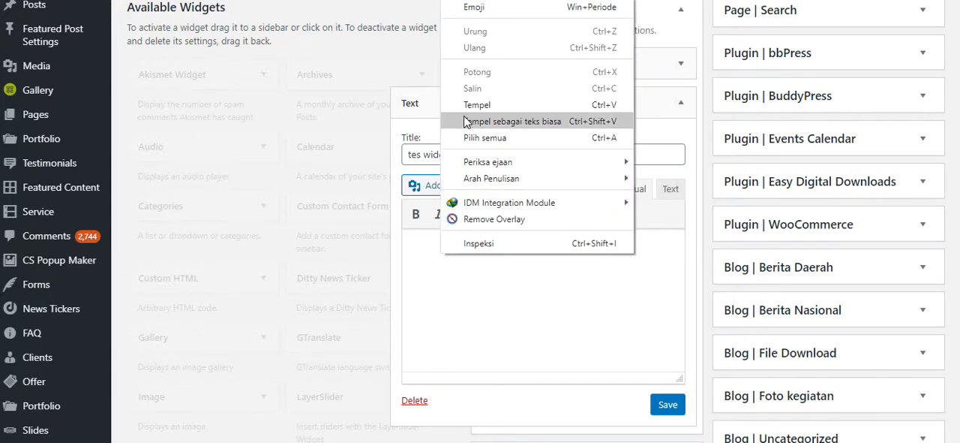
left_click(495, 121)
left_click(676, 406)
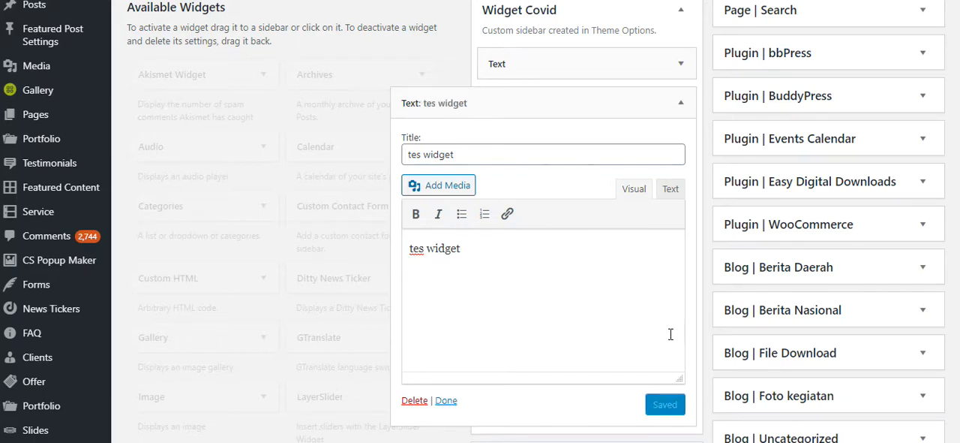
left_click(682, 102)
- Open the Add New Page screen in a separate tab, collapse the Widget Covid sidebar and switch to the new page
scroll(397, 102, "up", 1)
mouse_move(42, 190)
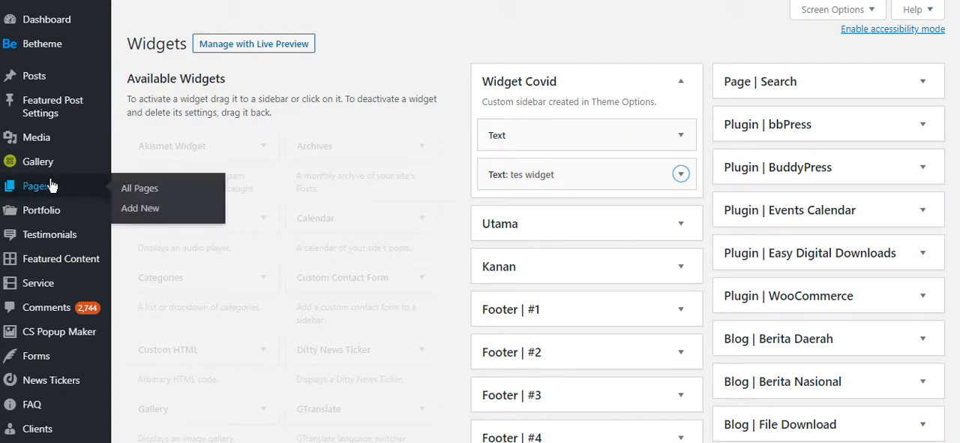
right_click(140, 211)
left_click(153, 215)
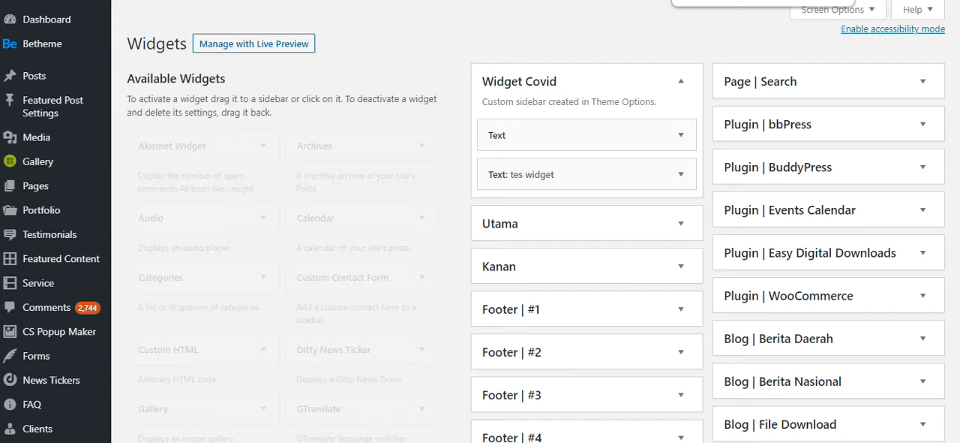
left_click(682, 82)
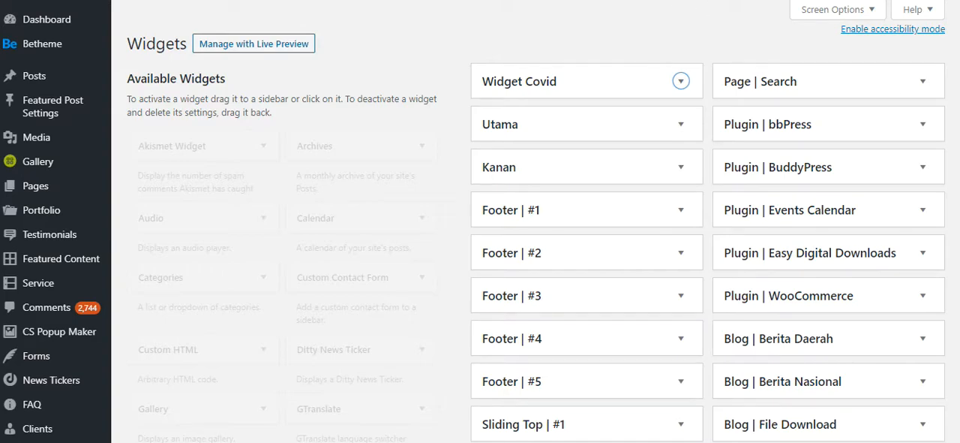
left_click(750, 0)
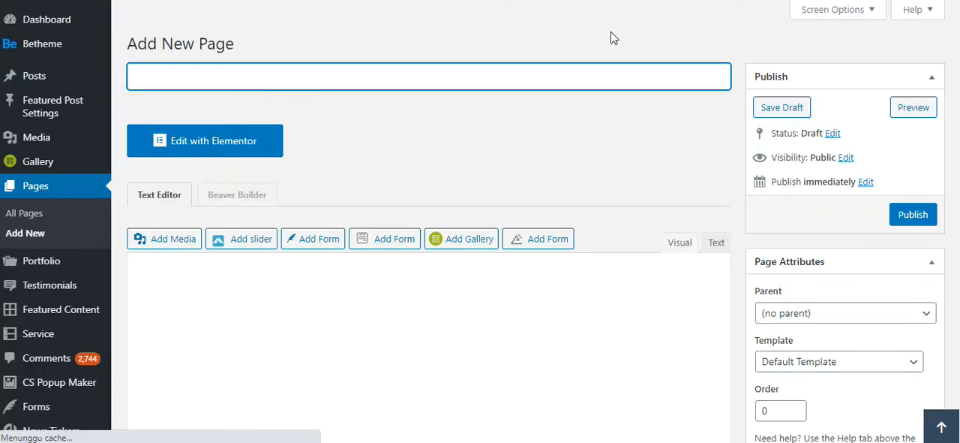
- Add a first section to the page in Muffin Builder and insert a wrap in it
scroll(522, 150, "down", 10)
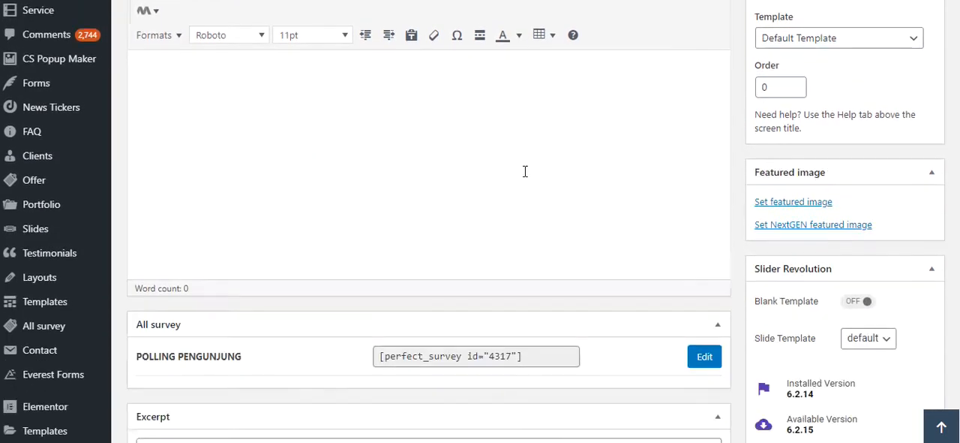
scroll(525, 179, "down", 2)
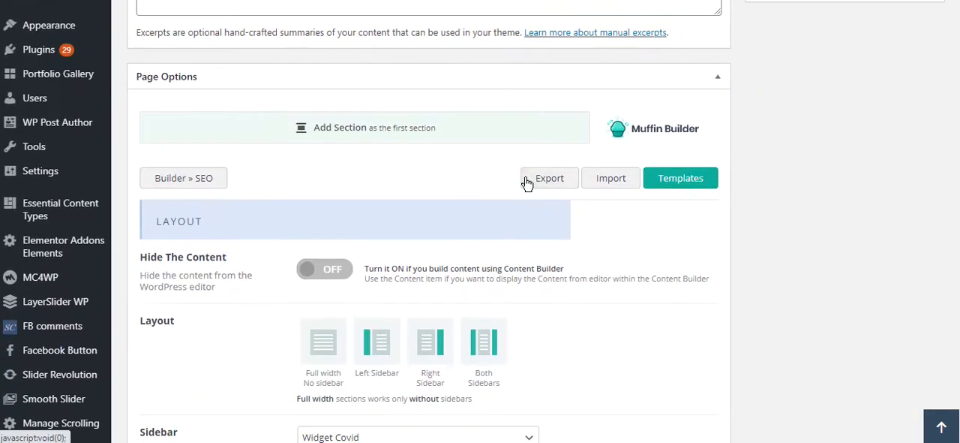
left_click(358, 132)
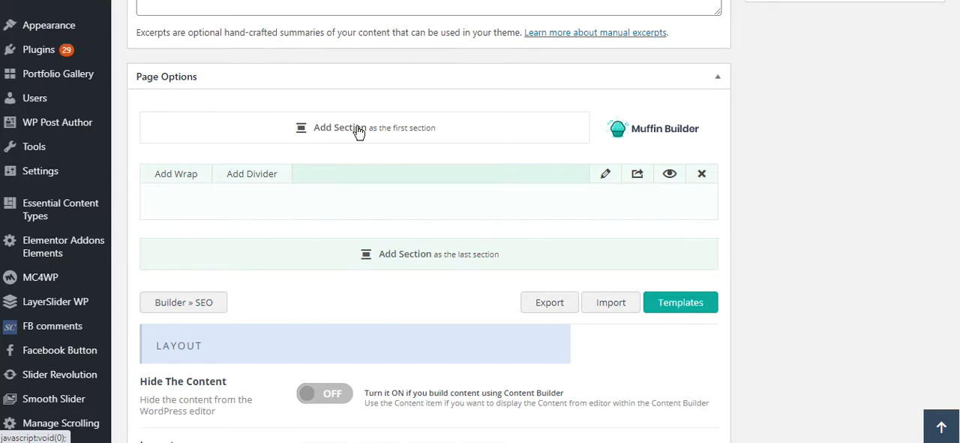
left_click(161, 175)
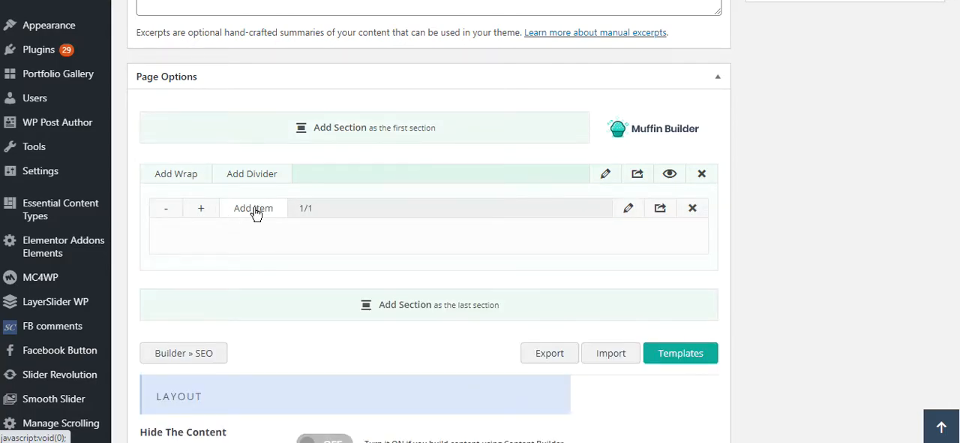
- Search the builder items for "wid" and add a Sidebar Widget item to the wrap
left_click(254, 210)
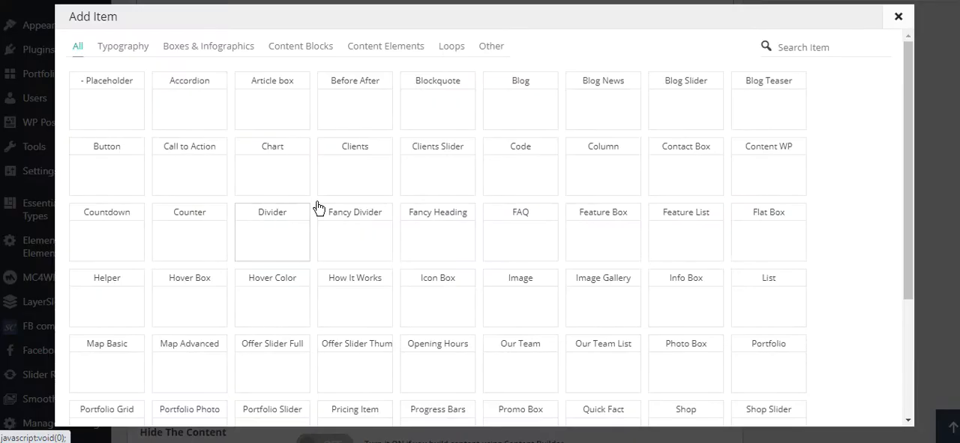
left_click(898, 17)
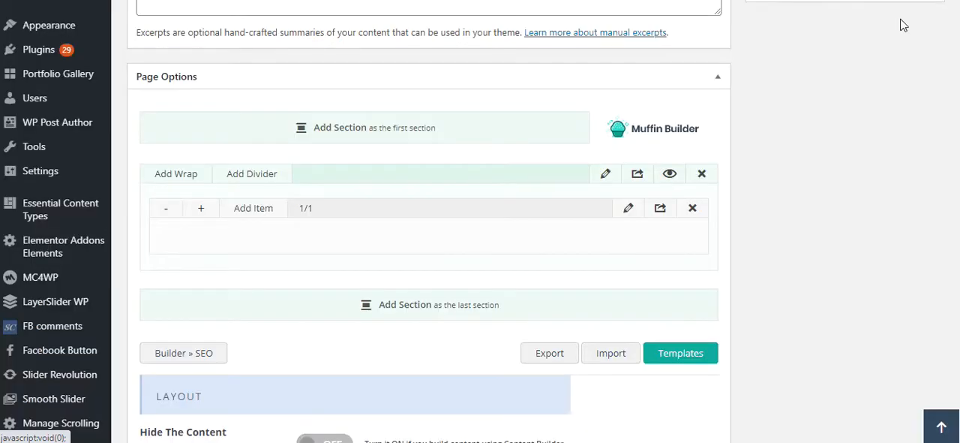
left_click(245, 207)
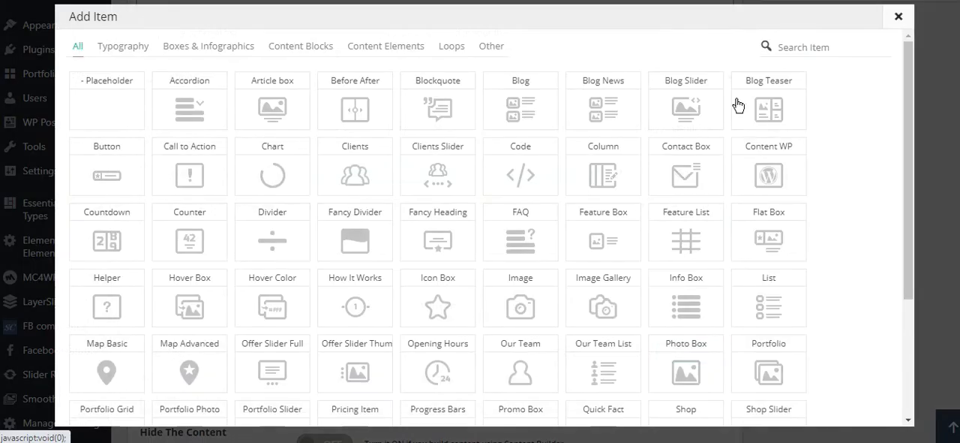
left_click(781, 46)
type("widget")
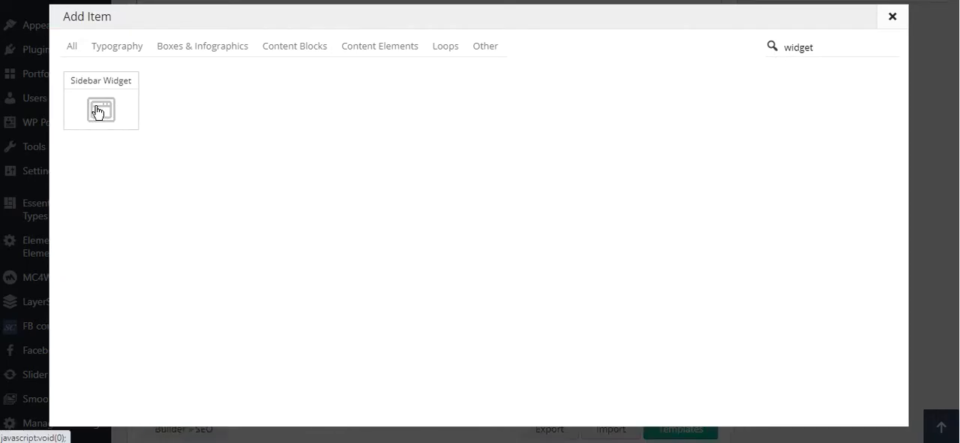
left_click(97, 112)
scroll(396, 272, "down", 1)
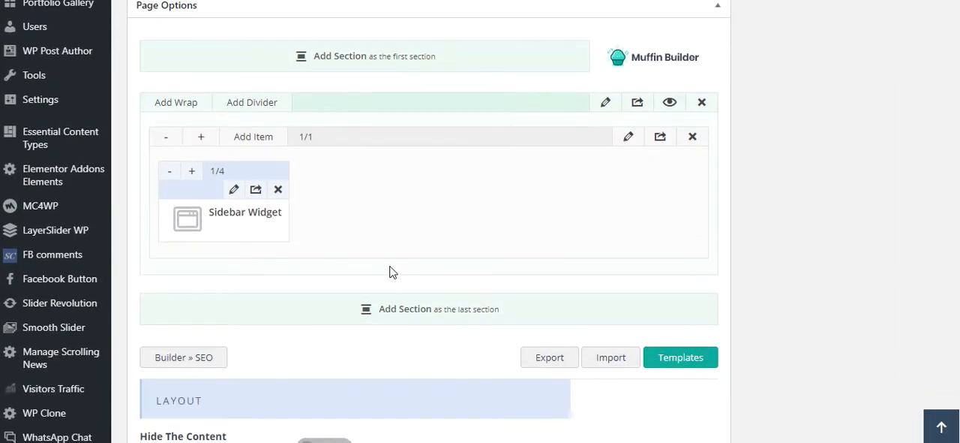
- Try the Sidebar Widget item at 1/3 width and return it to 1/4
left_click(191, 172)
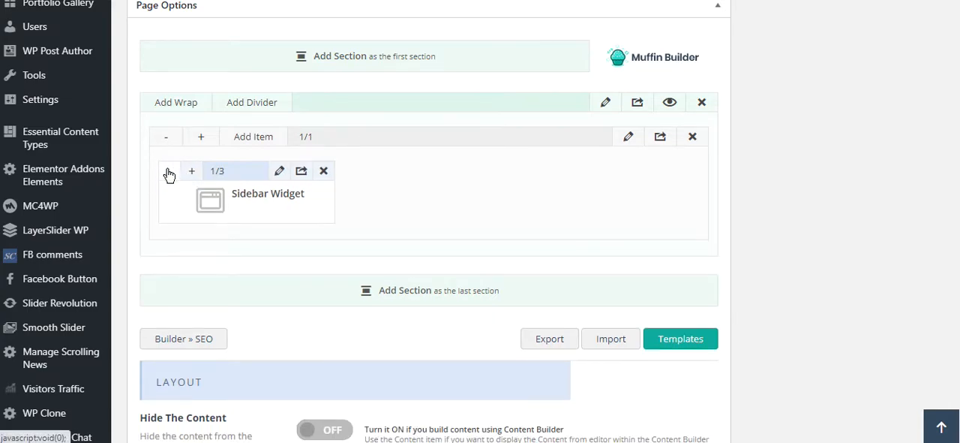
left_click(169, 174)
left_click(188, 173)
left_click(172, 174)
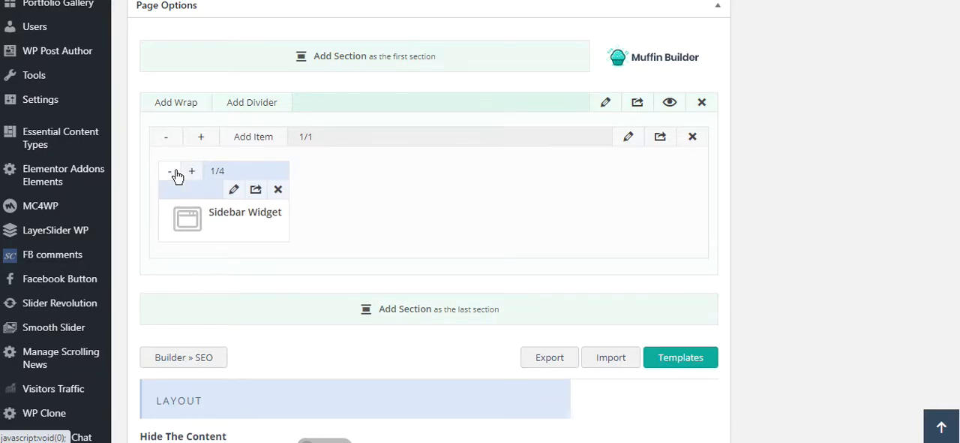
- Search the builder items for "widget" and add a second Sidebar Widget item to the same wrap
left_click(253, 137)
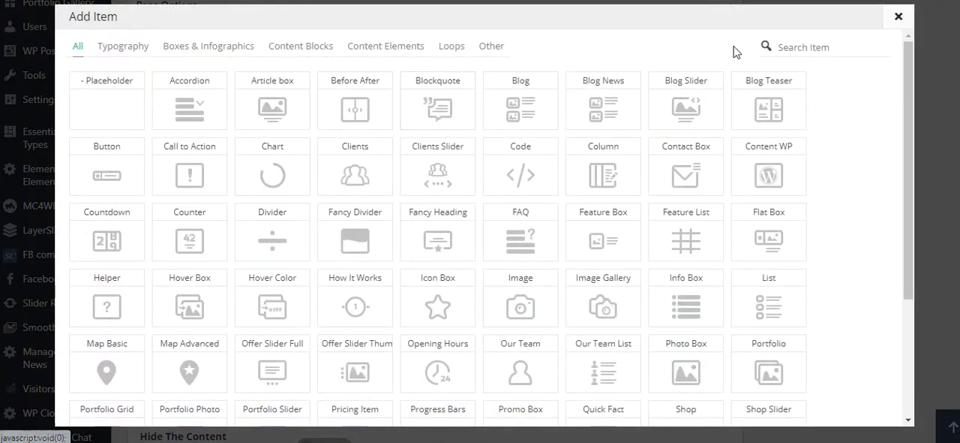
type("widget")
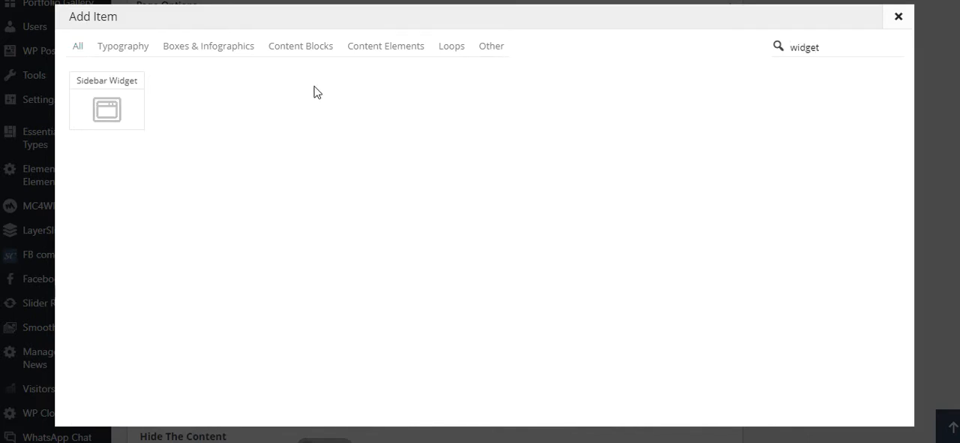
left_click(137, 90)
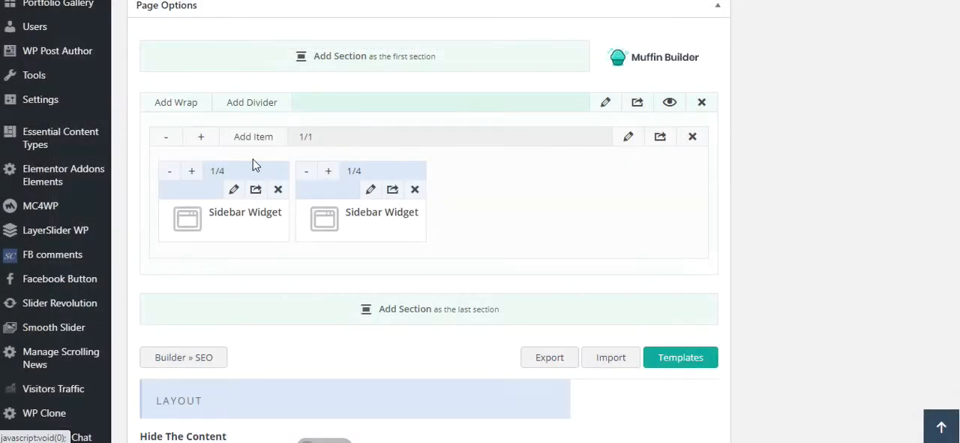
left_click(393, 191)
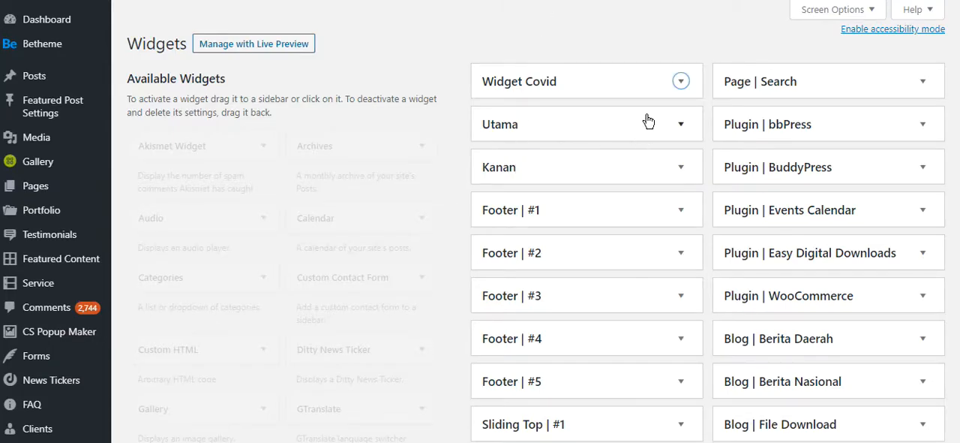
- Return to the Widgets page and check the contents of the Widget Covid and Utama sidebars
left_click(688, 79)
left_click(688, 79)
left_click(678, 125)
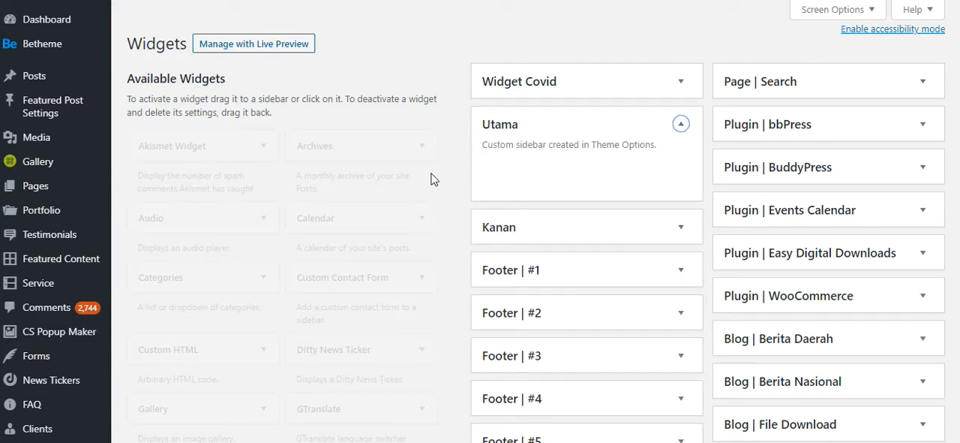
left_click(400, 69)
scroll(410, 217, "down", 5)
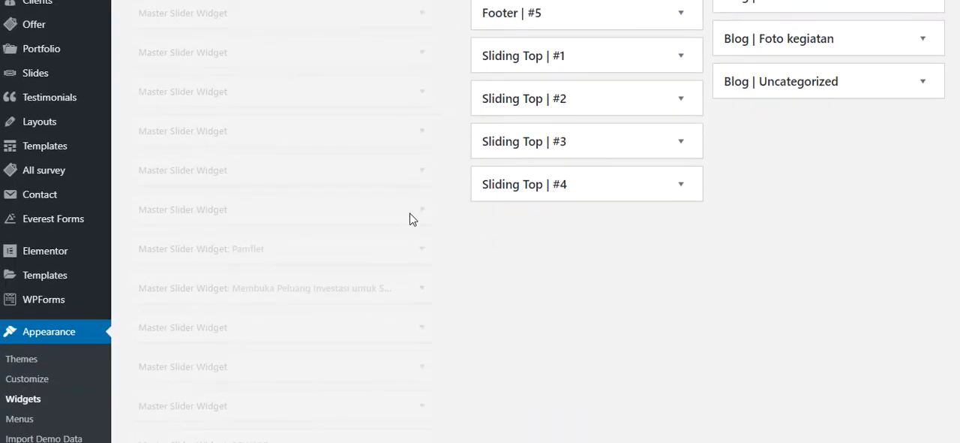
scroll(410, 216, "up", 6)
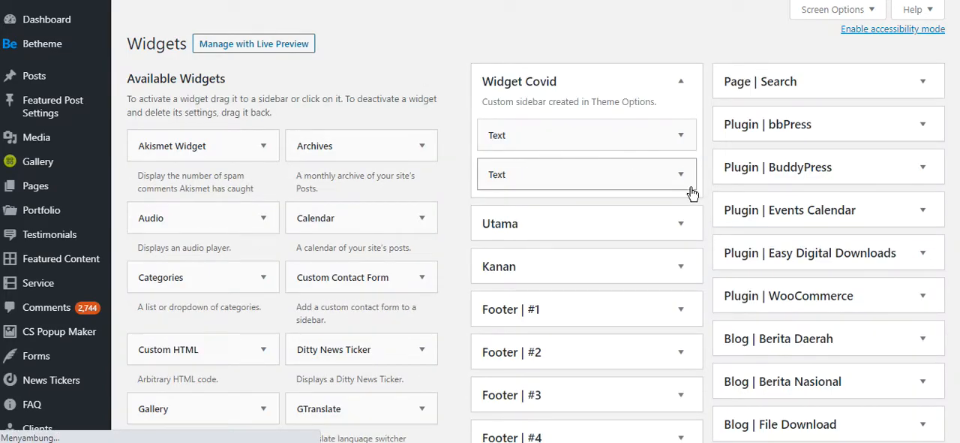
left_click(682, 223)
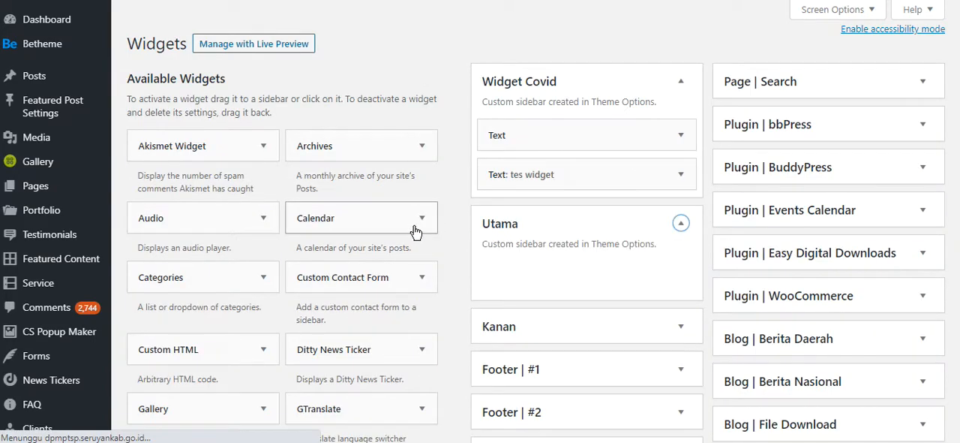
- Add a Text widget to the Utama sidebar from the available widgets
scroll(417, 231, "down", 3)
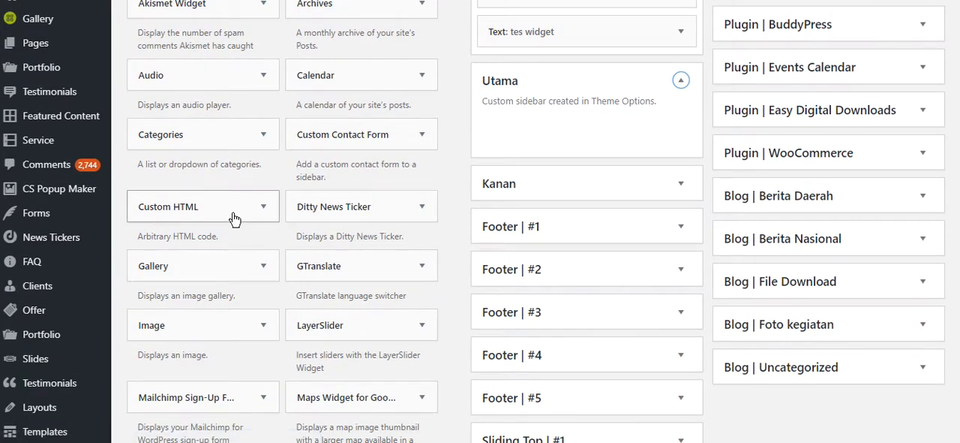
scroll(238, 240, "down", 2)
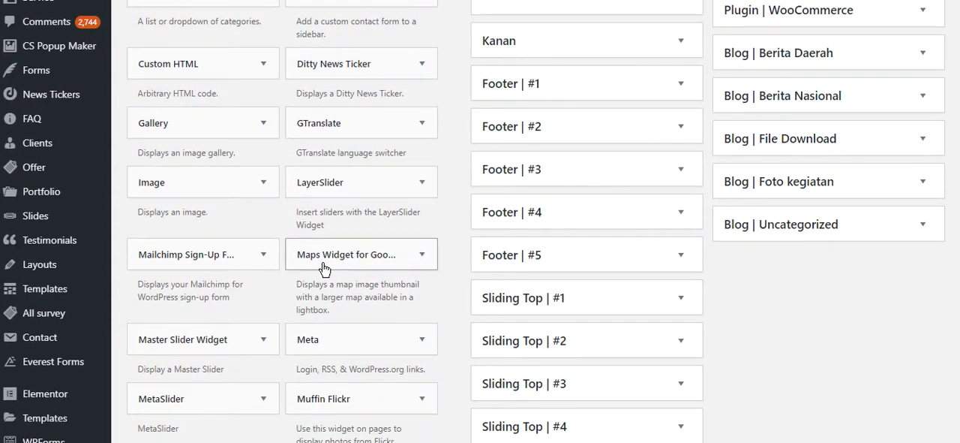
scroll(360, 268, "down", 1)
scroll(319, 267, "down", 3)
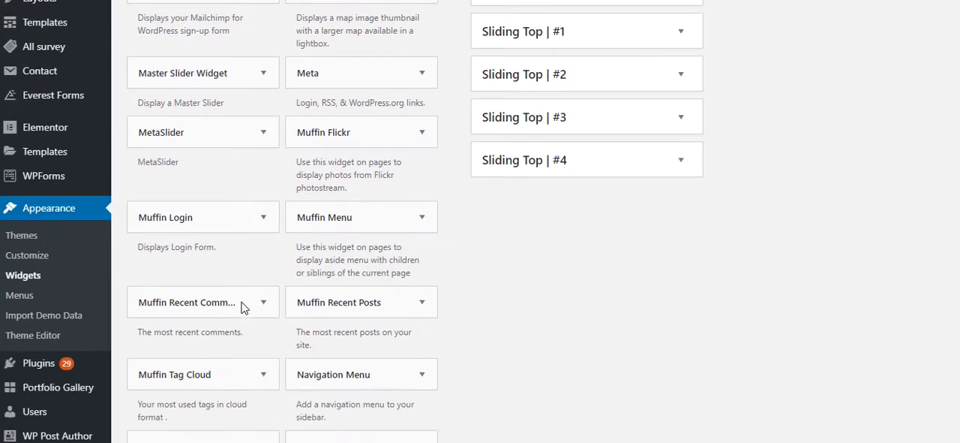
scroll(240, 295, "down", 3)
scroll(248, 230, "down", 2)
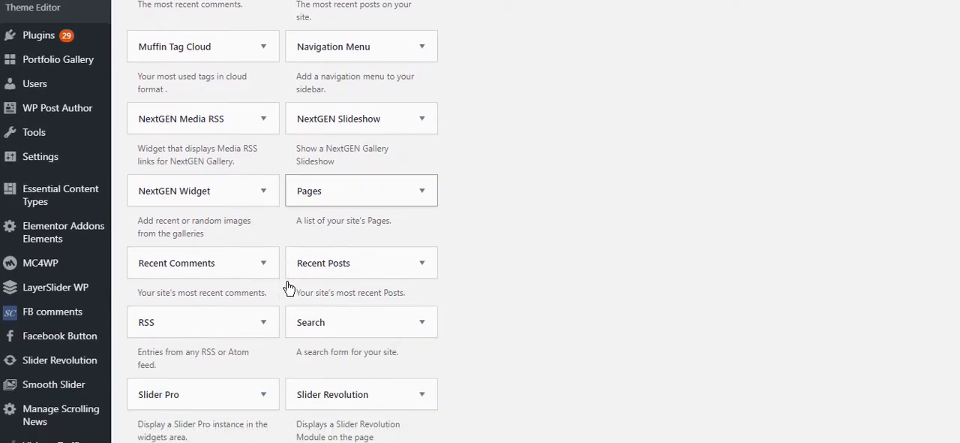
scroll(225, 277, "down", 3)
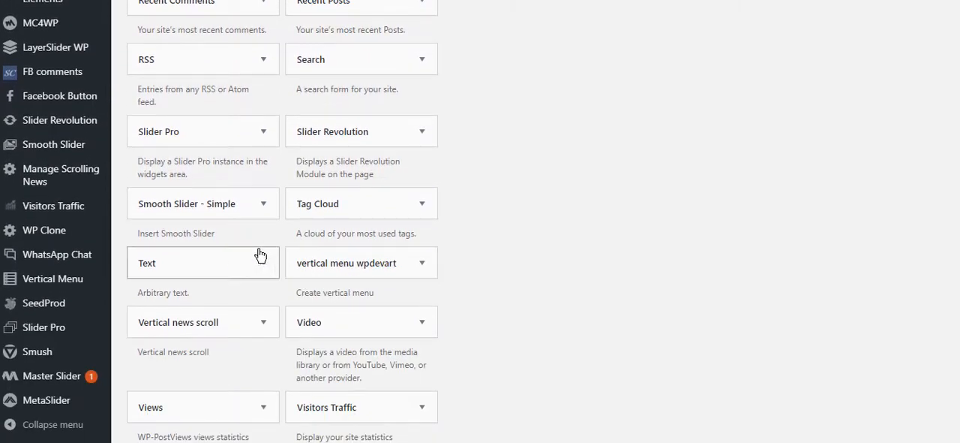
left_click(263, 262)
scroll(277, 331, "down", 2)
scroll(251, 360, "up", 2)
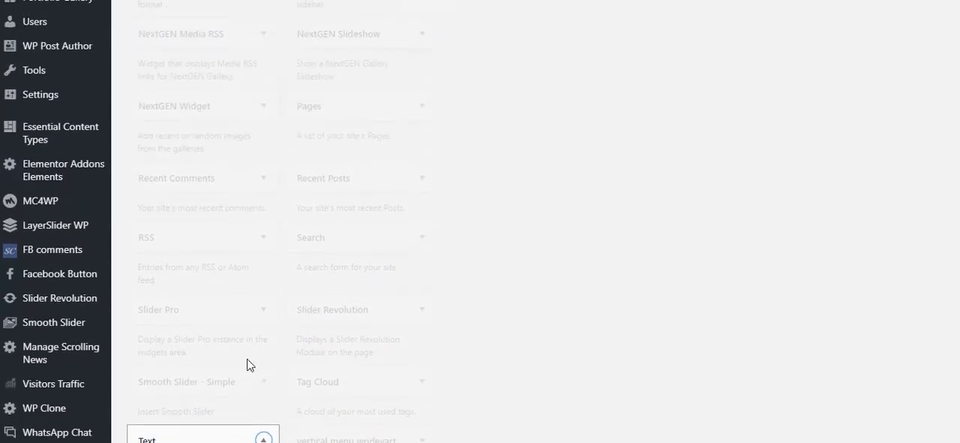
scroll(601, 315, "down", 4)
scroll(191, 247, "up", 5)
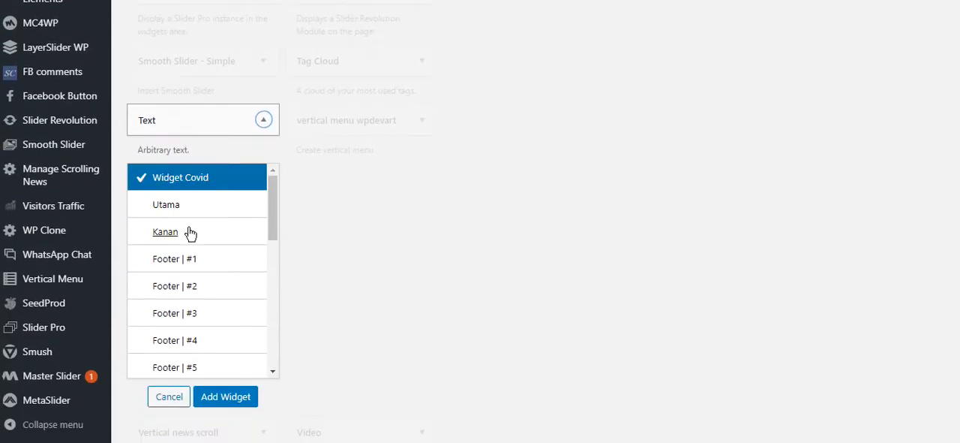
left_click(180, 217)
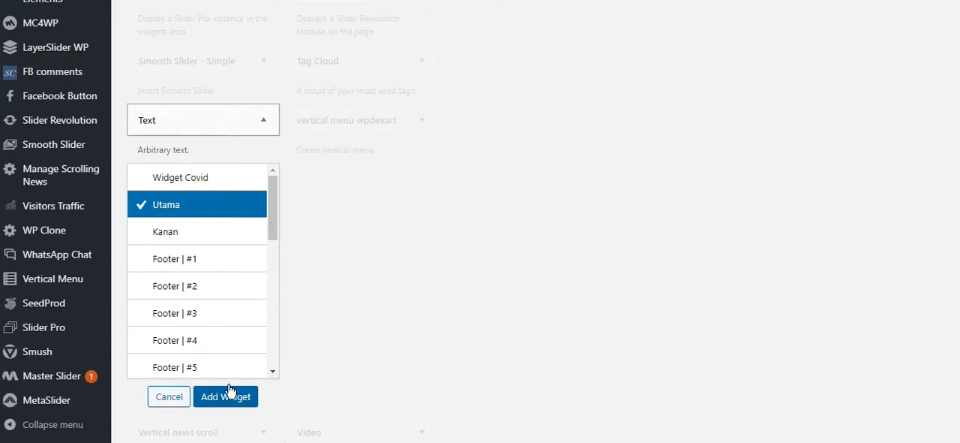
left_click(227, 390)
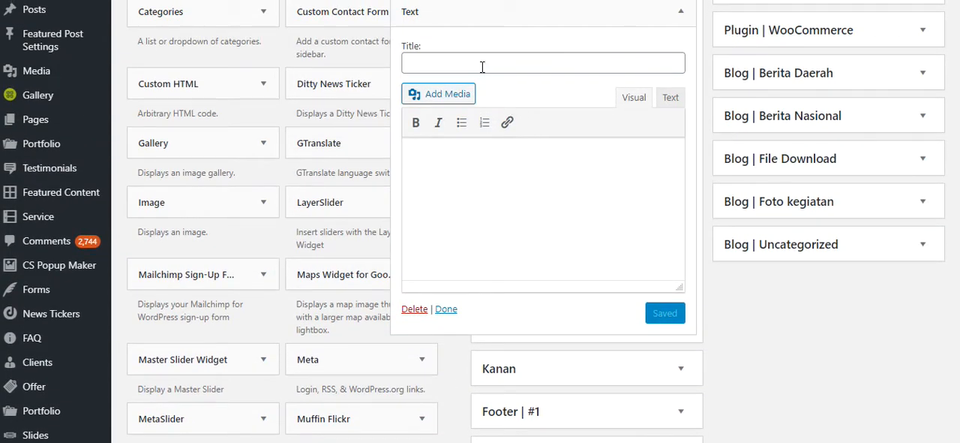
- Enter "widget utama" as both title and content of the new Utama Text widget, save it and collapse it
left_click(482, 67)
type("wi")
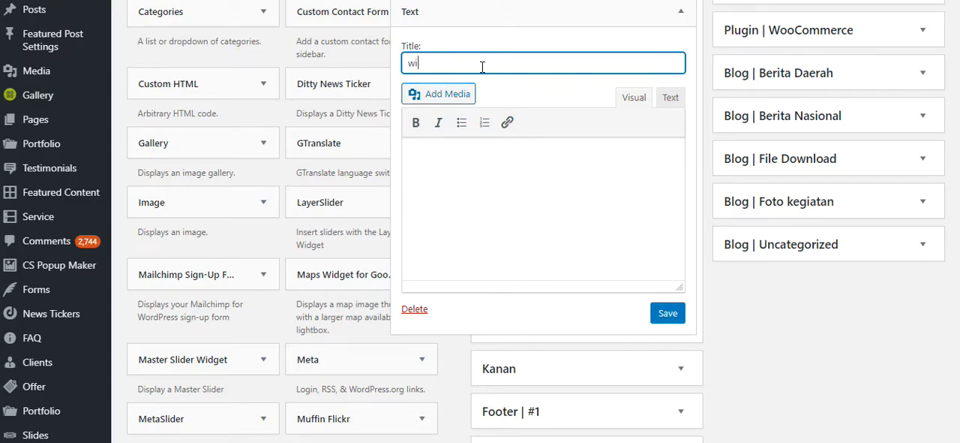
key("ctrl+a")
key("ctrl+c")
left_click(513, 184)
key("ctrl+v")
scroll(593, 186, "up", 3)
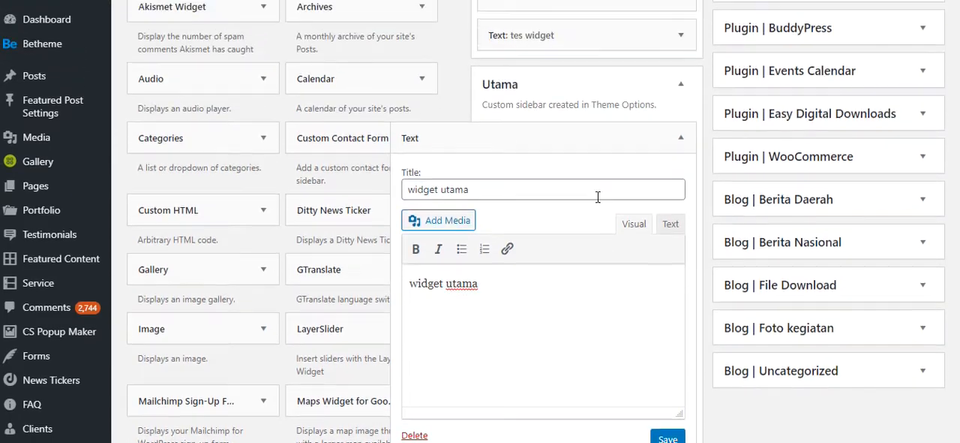
scroll(593, 191, "up", 1)
scroll(593, 270, "down", 2)
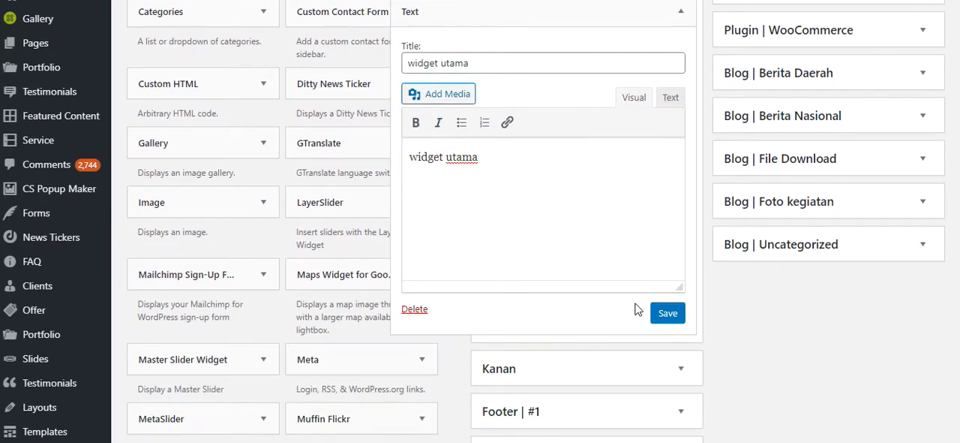
left_click(668, 314)
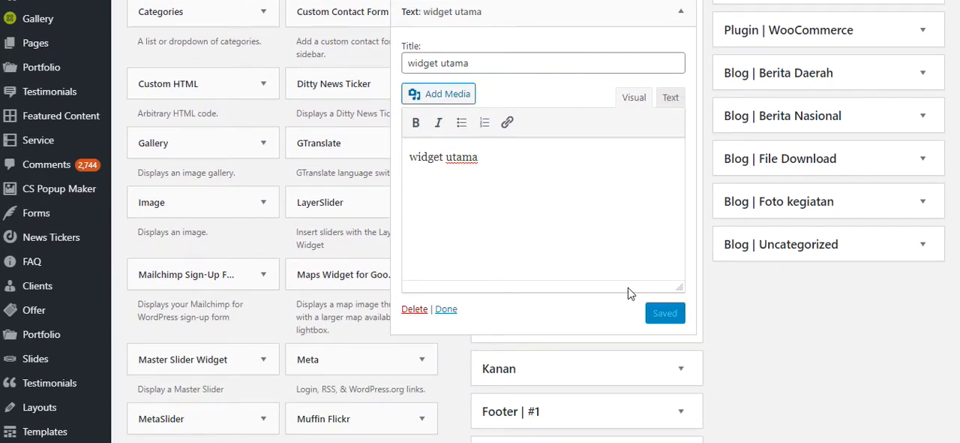
scroll(628, 289, "up", 2)
left_click(687, 153)
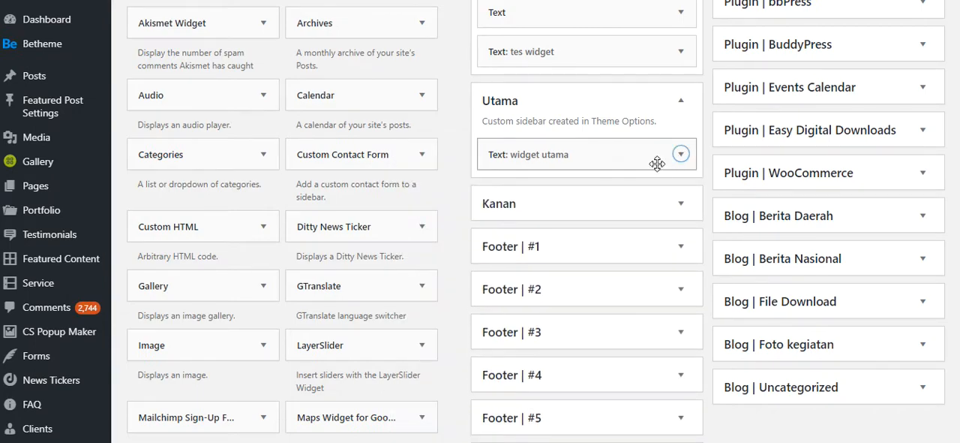
- Expand the Kanan sidebar and add a Text widget to it from the available widgets
scroll(316, 271, "down", 3)
scroll(316, 271, "down", 4)
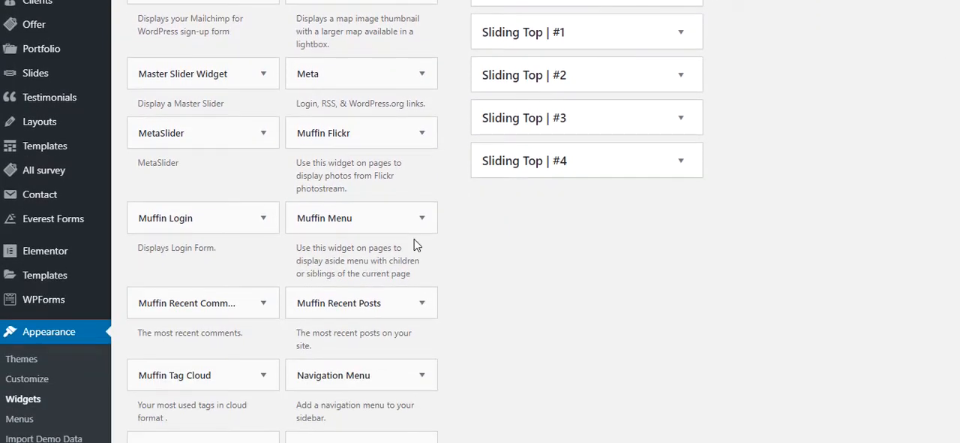
scroll(450, 246, "up", 8)
scroll(473, 249, "down", 1)
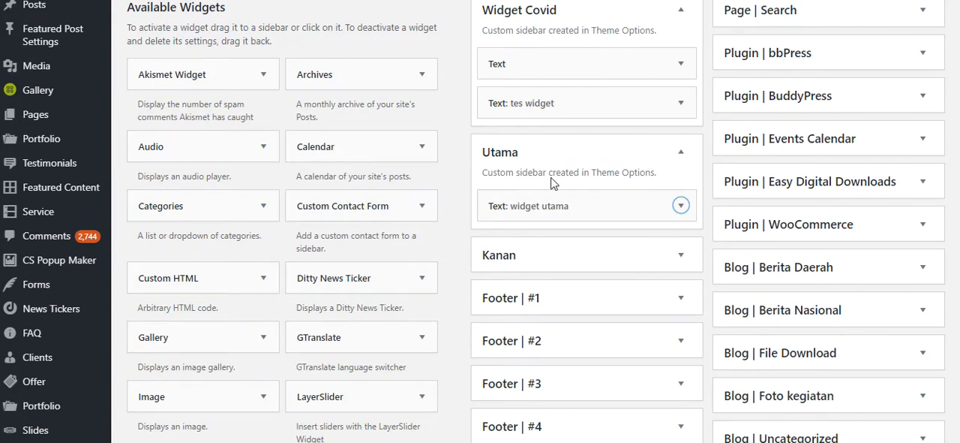
left_click(674, 261)
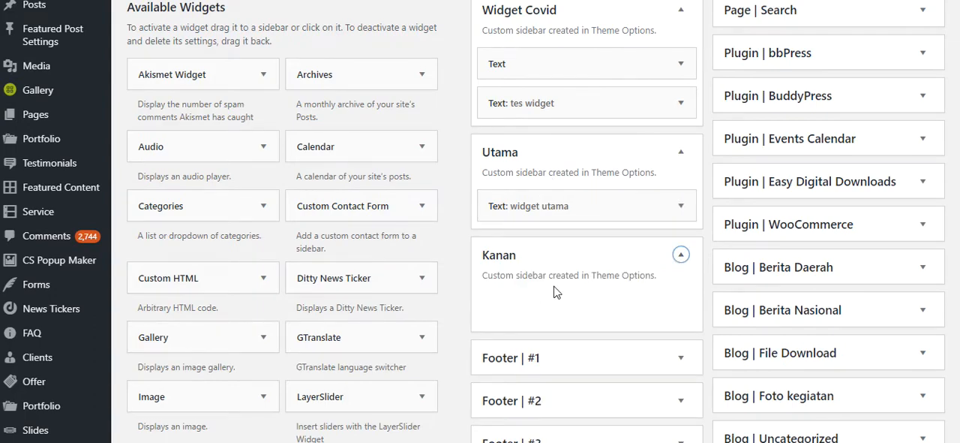
scroll(565, 291, "down", 1)
scroll(444, 188, "down", 12)
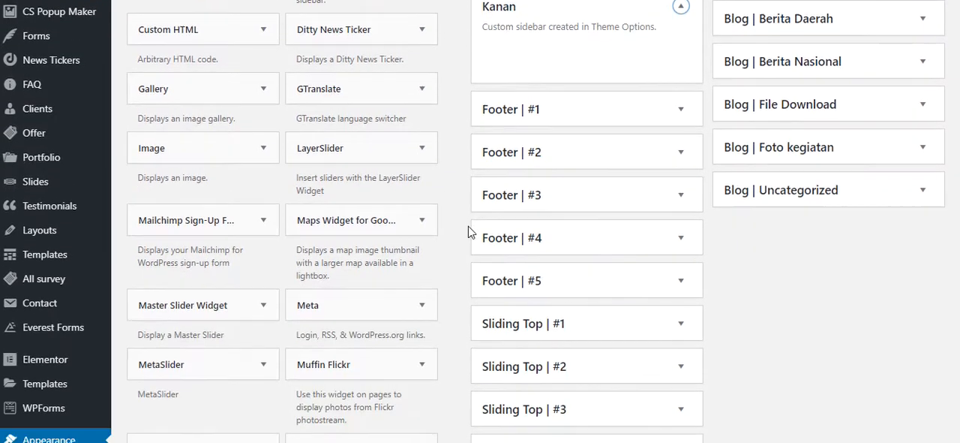
scroll(375, 264, "down", 5)
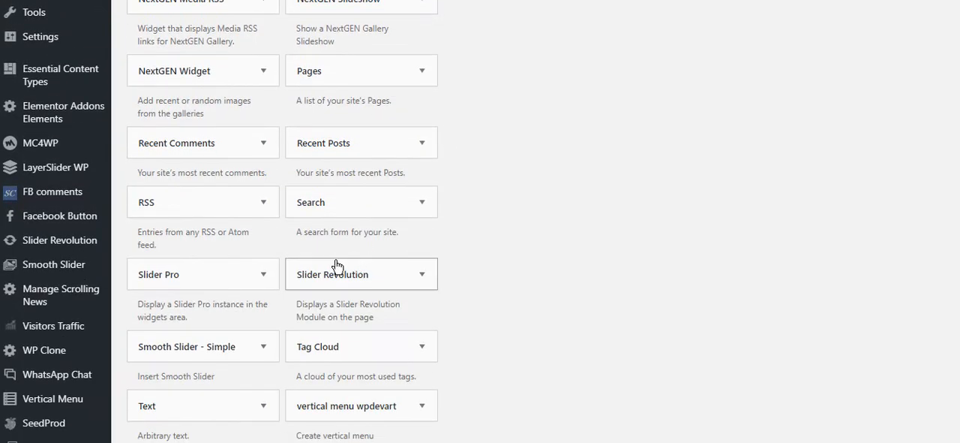
left_click(255, 131)
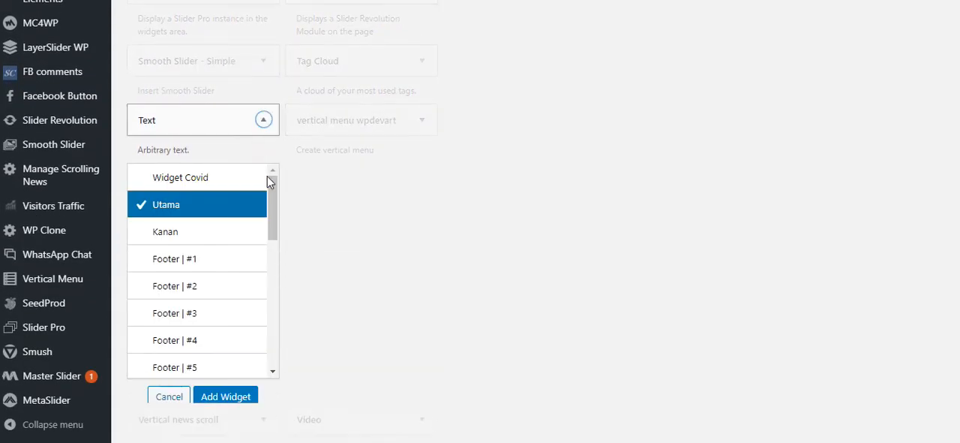
left_click(189, 239)
left_click(223, 397)
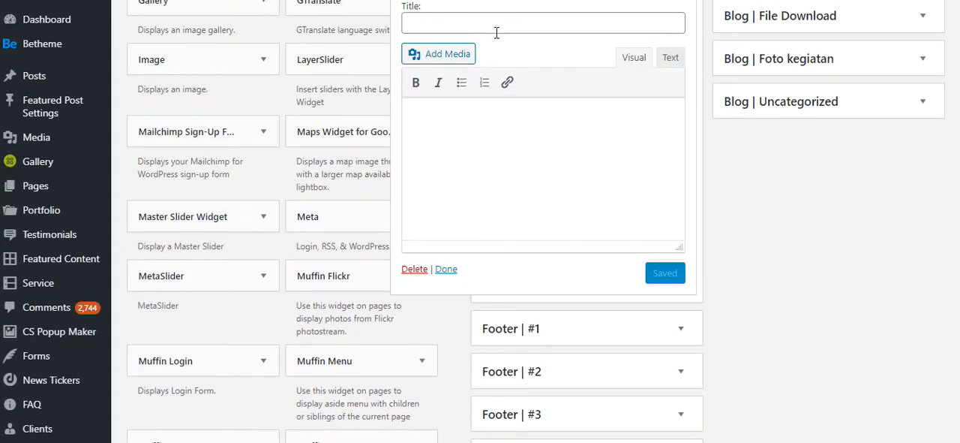
- Enter "testing widget kanan" as both title and content of the Kanan Text widget, save it and collapse it
left_click(496, 32)
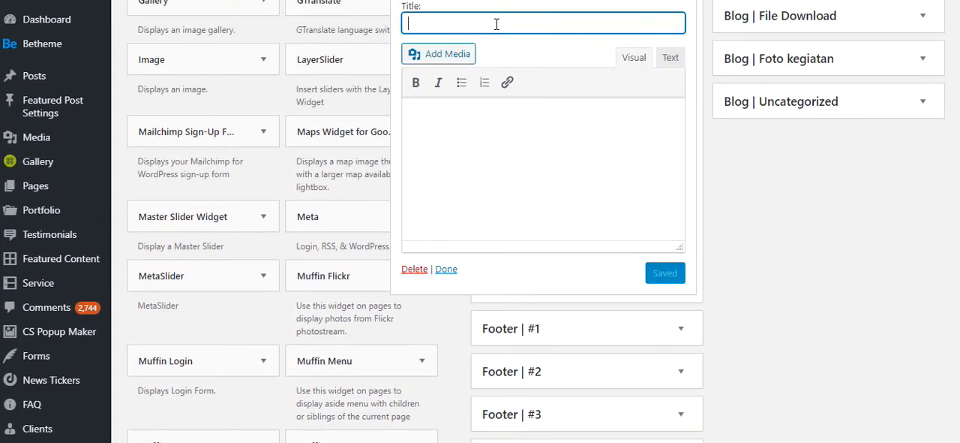
scroll(592, 217, "up", 1)
type("testing widg")
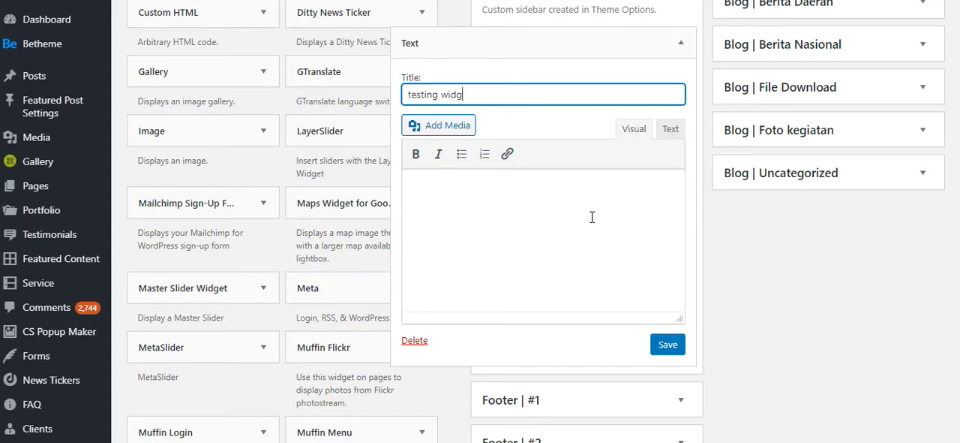
type("et kanan")
key("ctrl+a")
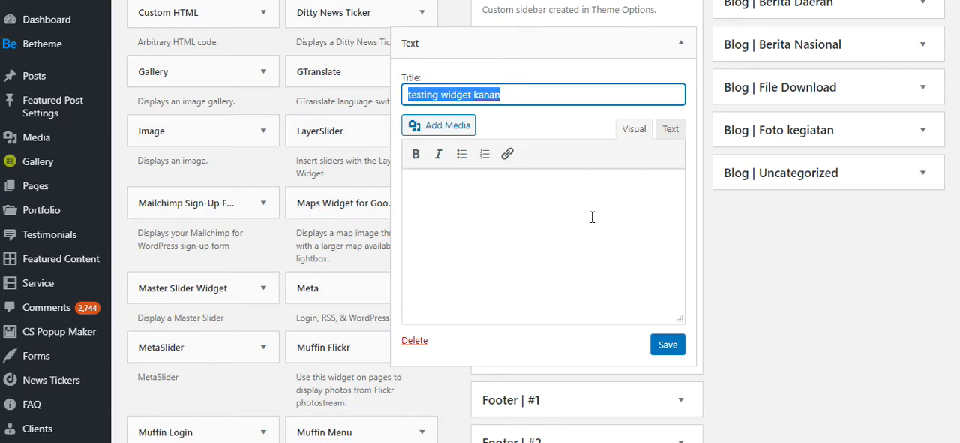
key("ctrl+c")
left_click(549, 248)
key("ctrl+v")
left_click(667, 346)
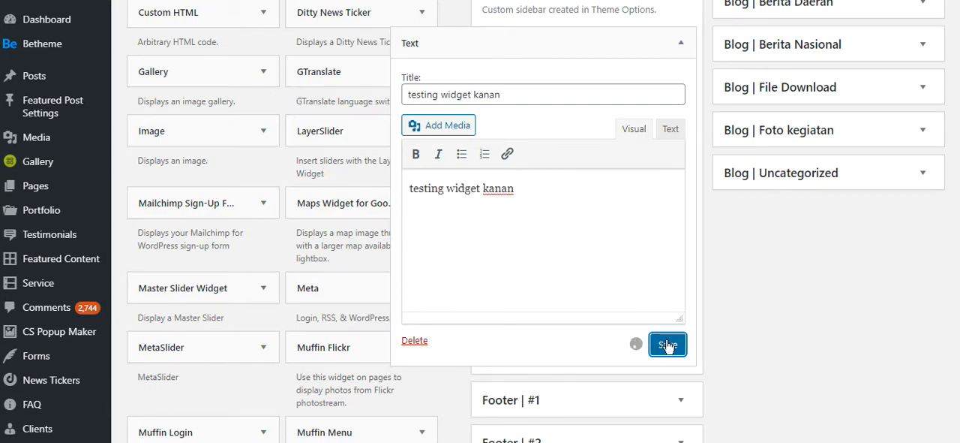
scroll(673, 261, "up", 3)
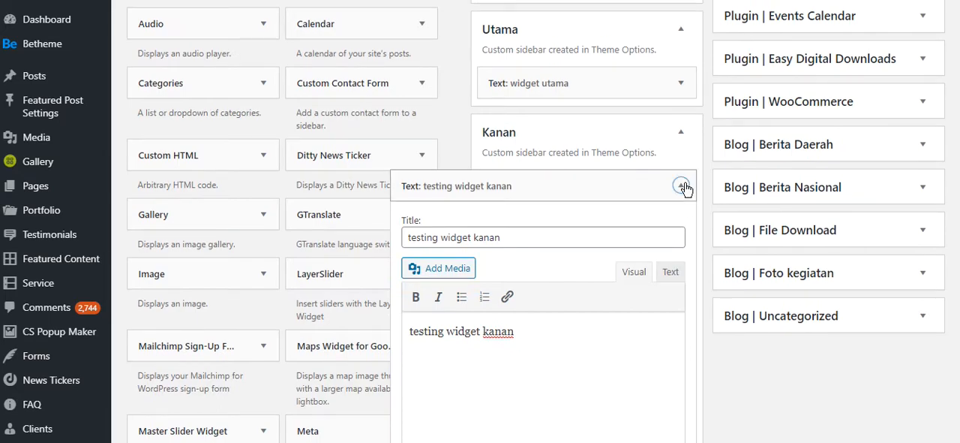
left_click(682, 186)
scroll(686, 143, "up", 3)
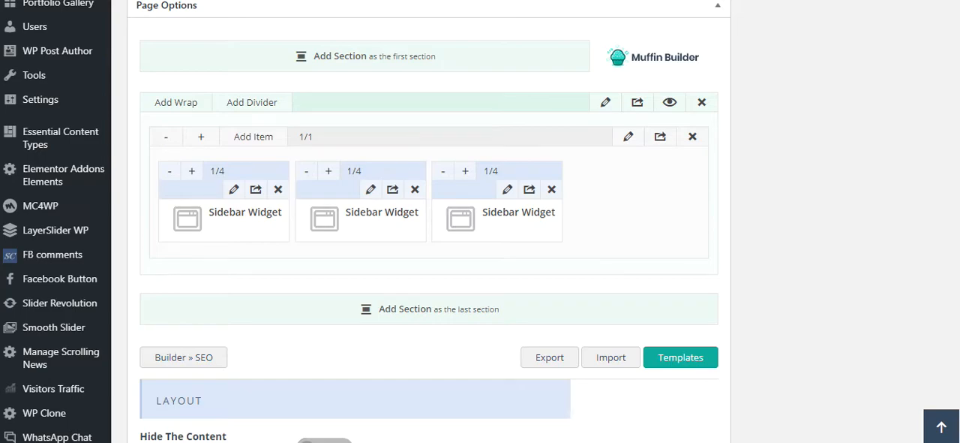
- Switch to the page editor, reload it without saving the builder items, and go to the Muffin Builder area
key("F5")
left_click(533, 44)
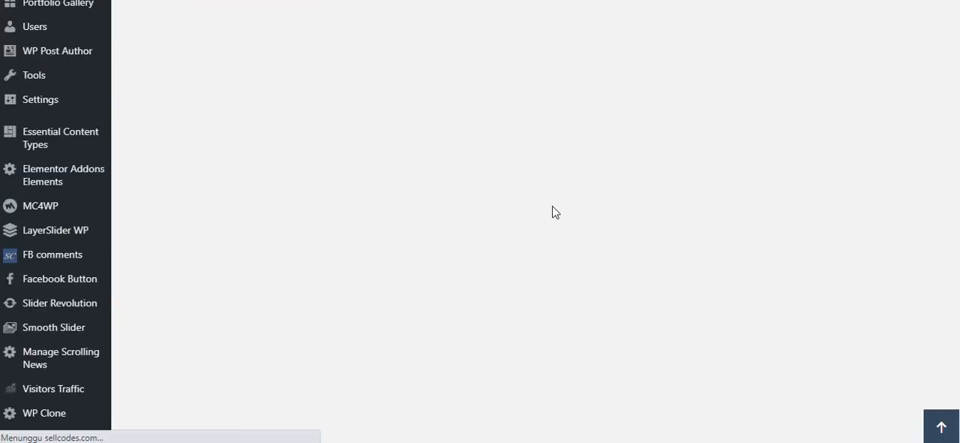
scroll(552, 212, "down", 10)
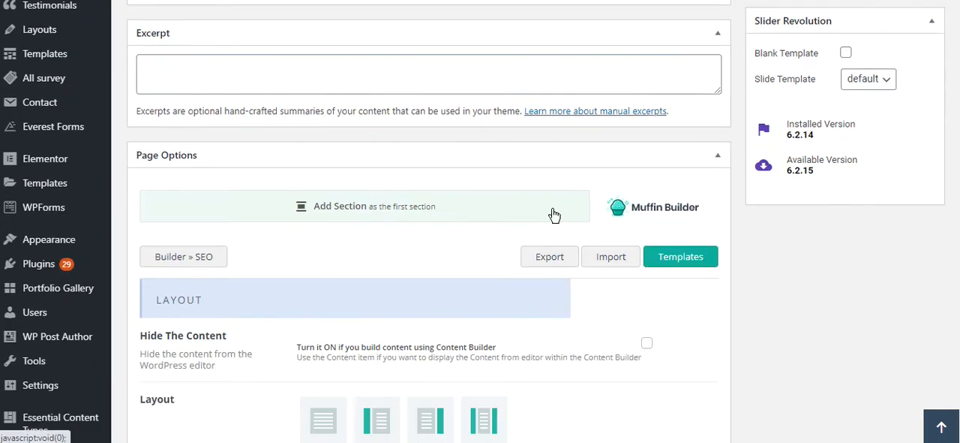
scroll(553, 215, "down", 1)
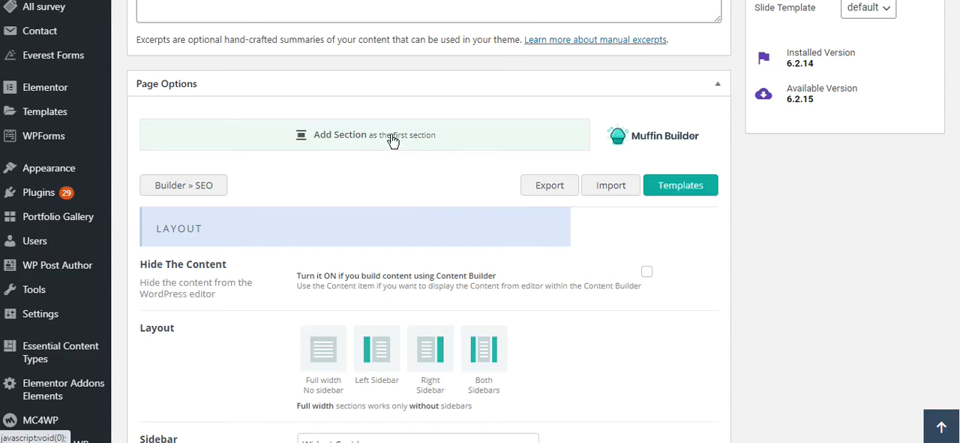
scroll(405, 71, "up", 8)
scroll(553, 281, "down", 11)
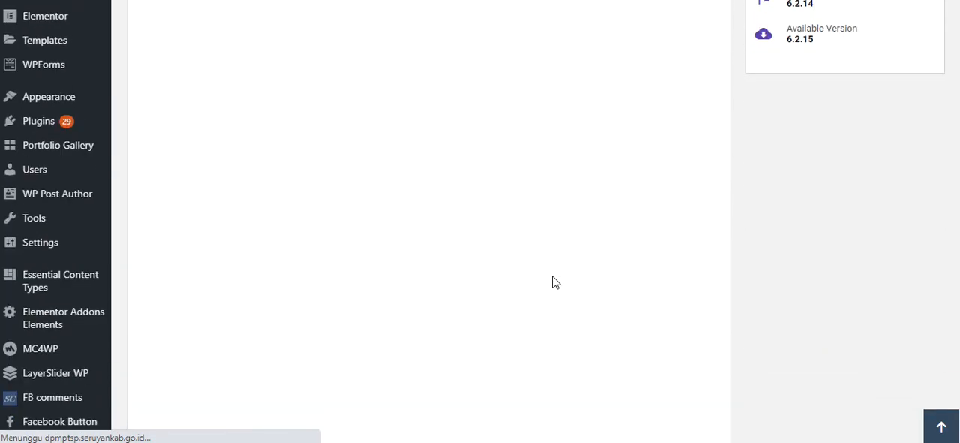
scroll(553, 282, "down", 5)
scroll(552, 280, "up", 10)
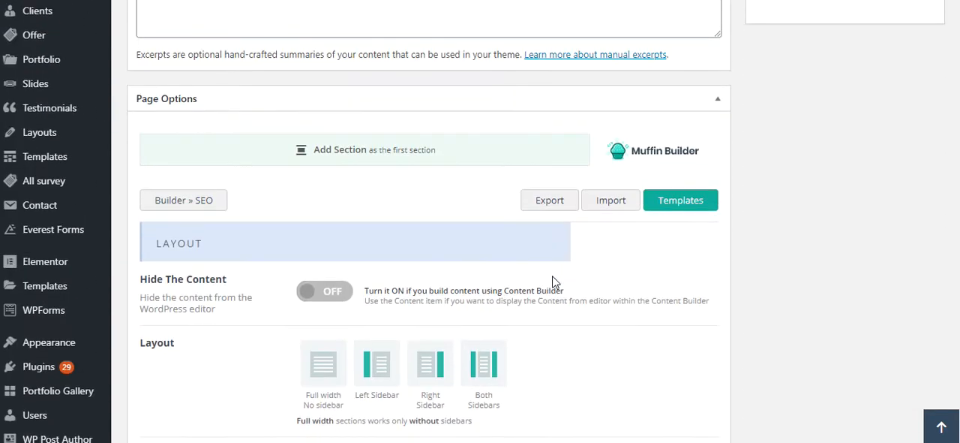
scroll(553, 281, "down", 2)
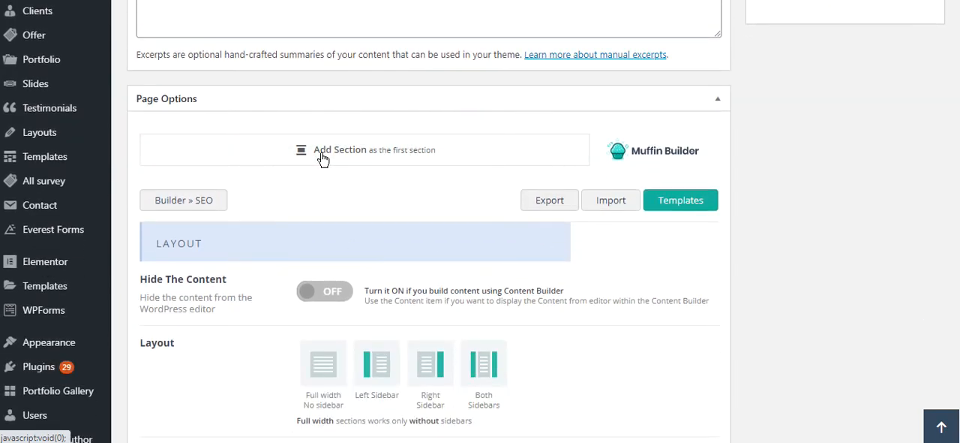
- Add a first section with one wrap in Muffin Builder and insert a Sidebar Widget item, found by searching "widget"
left_click(322, 153)
left_click(173, 198)
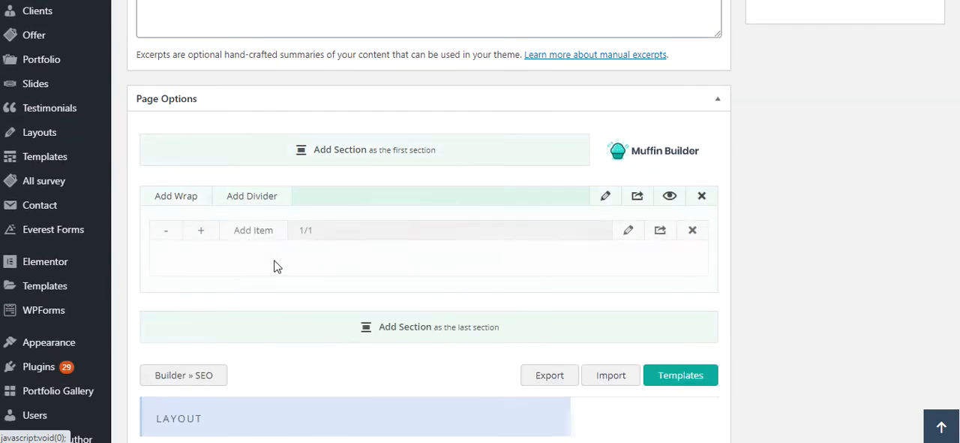
left_click(253, 231)
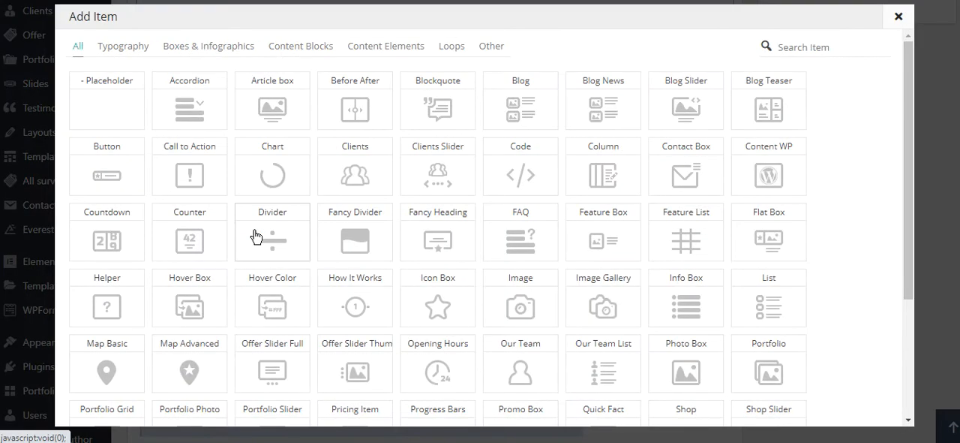
left_click(819, 46)
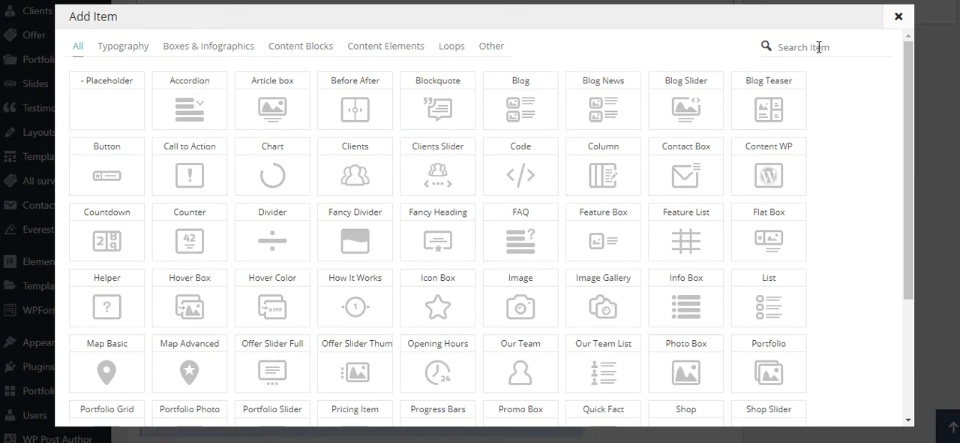
type("wid")
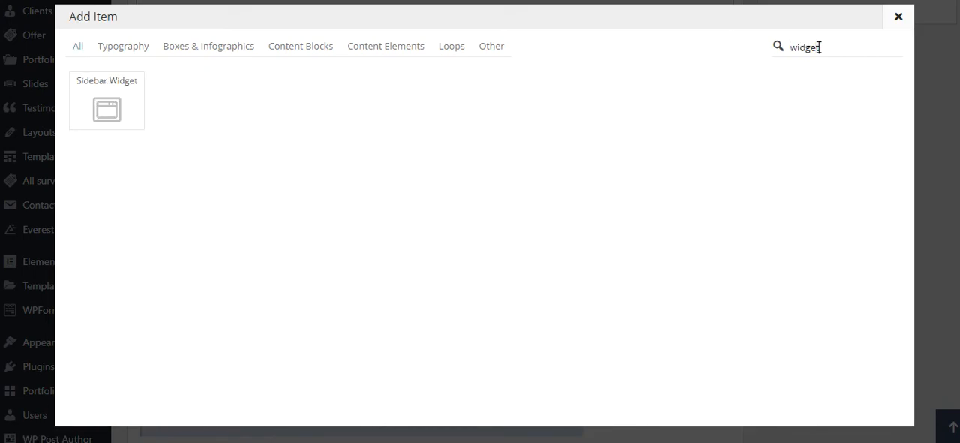
type("get")
left_click(106, 109)
- Widen the Sidebar Widget item to 1/3 and duplicate it twice to make a row of three
scroll(423, 287, "down", 2)
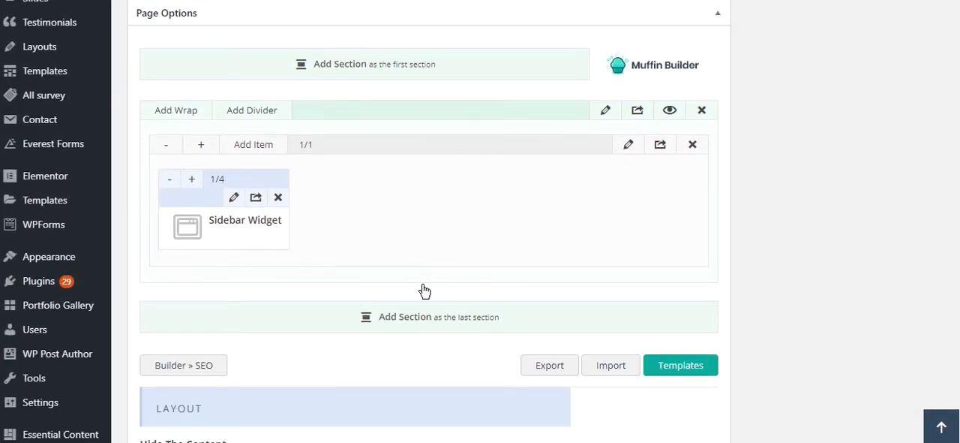
left_click(192, 123)
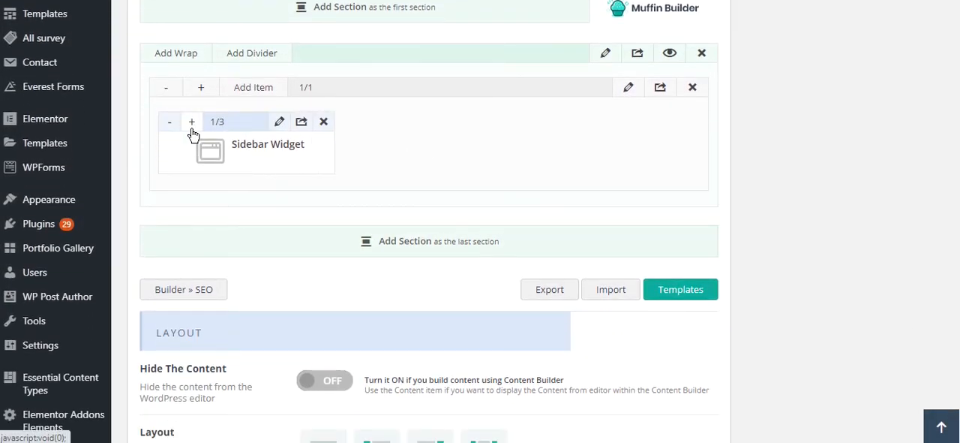
left_click(300, 125)
left_click(484, 123)
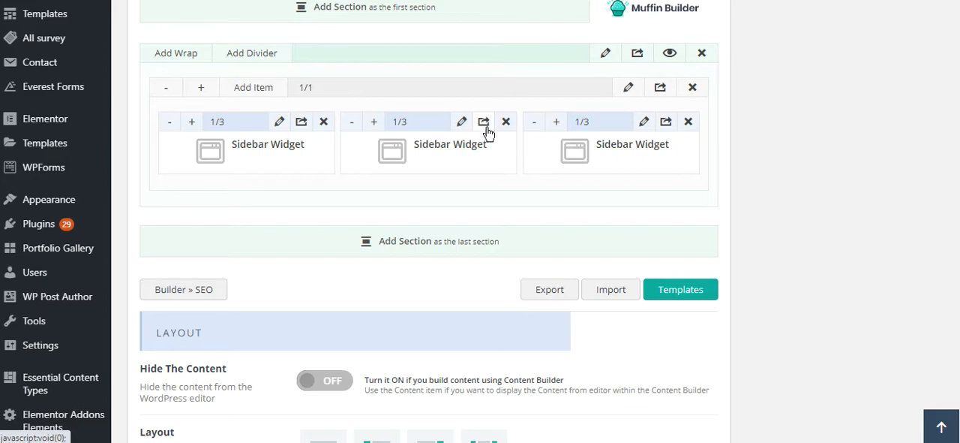
- Assign the Widget Covid sidebar to the first Sidebar Widget item and save its settings
left_click(279, 123)
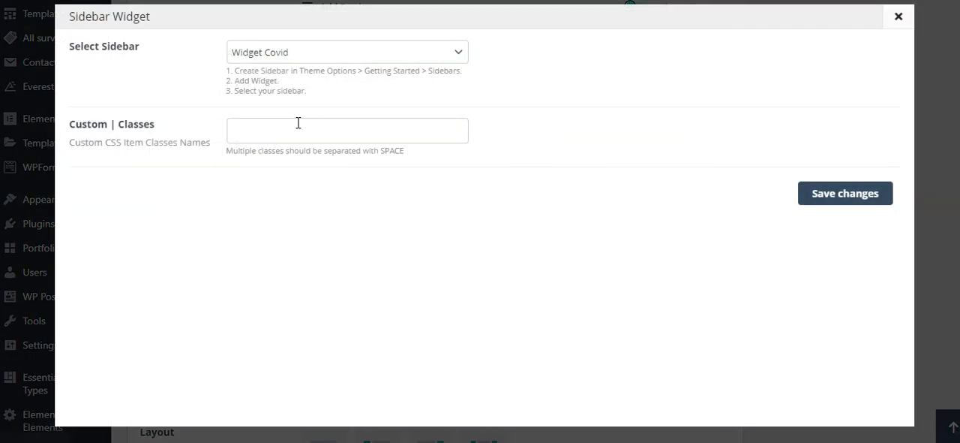
left_click(319, 60)
left_click(270, 71)
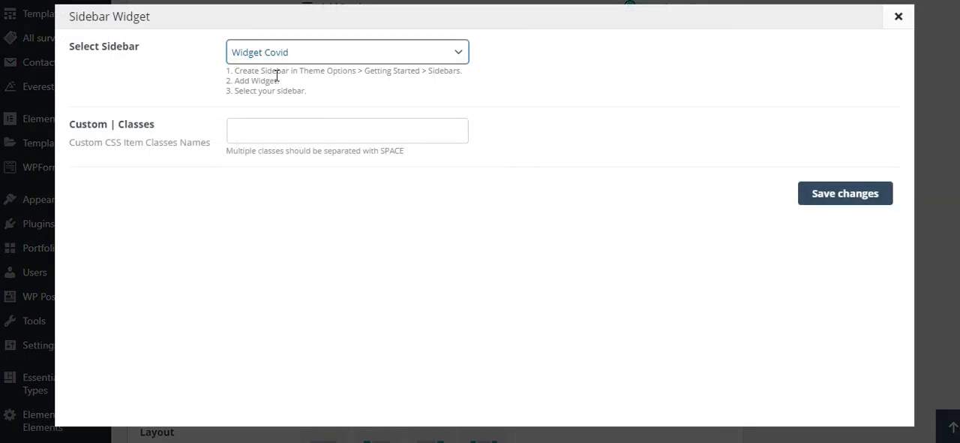
left_click(834, 196)
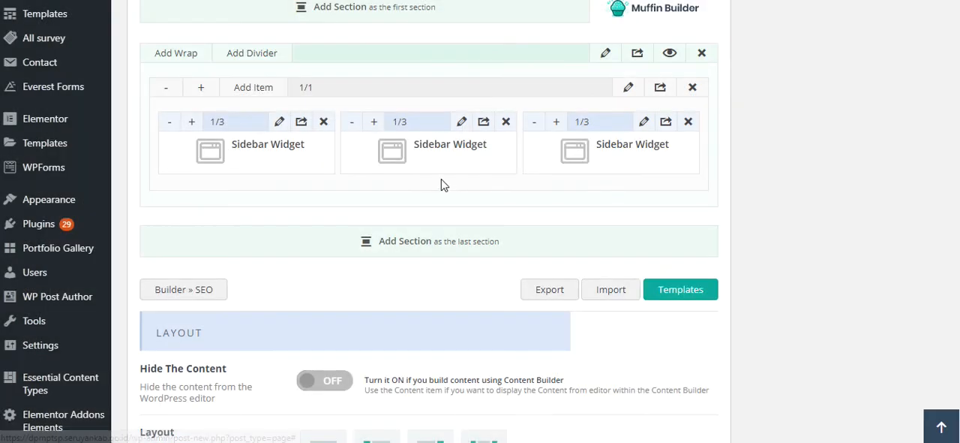
- Assign the Utama sidebar to the second Sidebar Widget item and save its settings
left_click(460, 125)
left_click(278, 60)
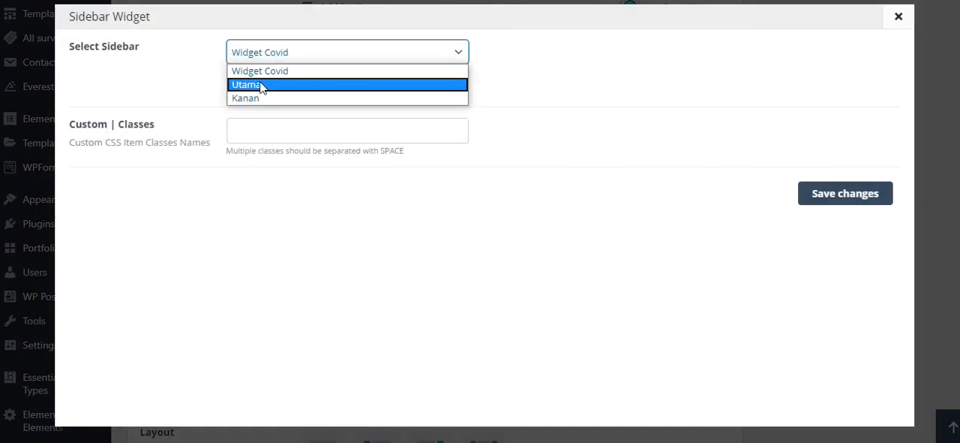
left_click(277, 86)
left_click(815, 196)
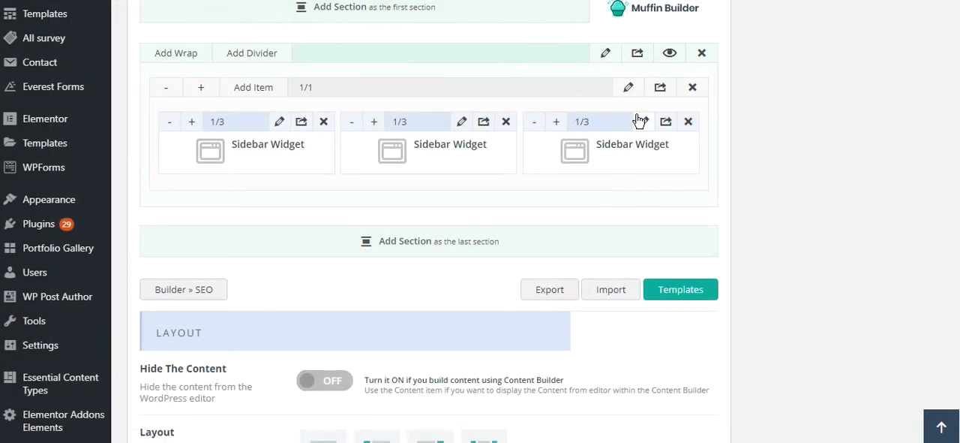
- Assign the Kanan sidebar to the third Sidebar Widget item and save its settings
left_click(642, 123)
left_click(262, 57)
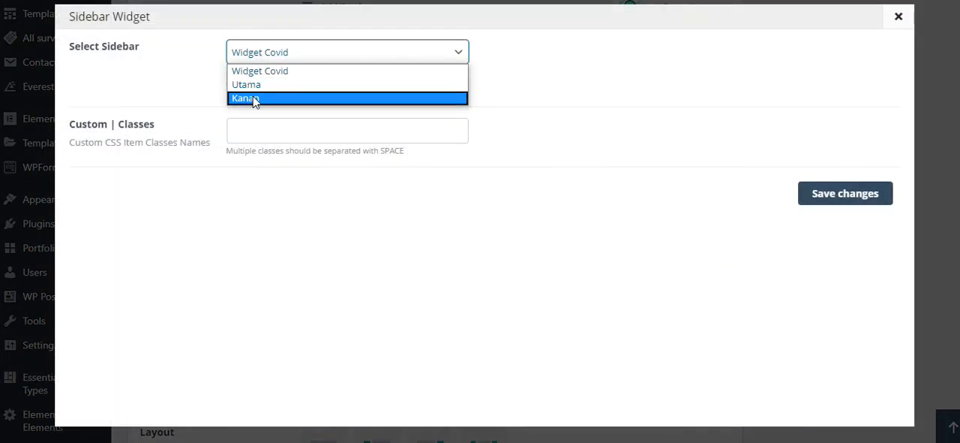
left_click(254, 104)
left_click(860, 198)
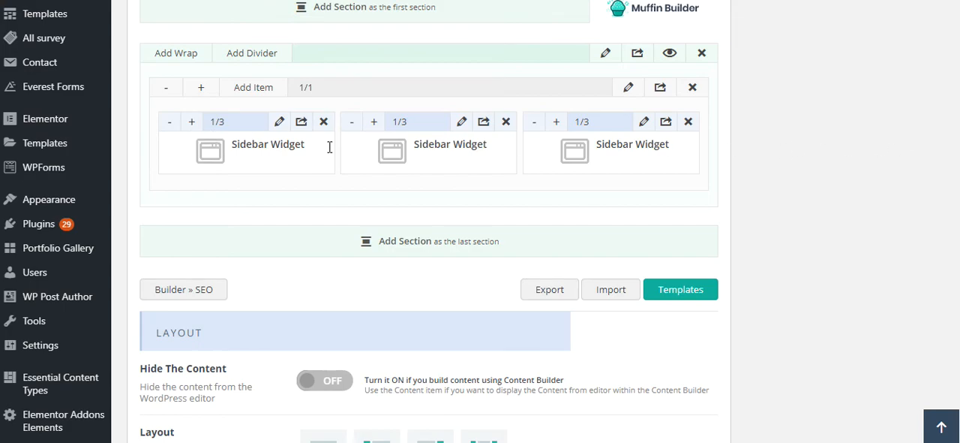
- Publish the new page under the title "testing widget" and go to the list of all pages
scroll(773, 174, "up", 1)
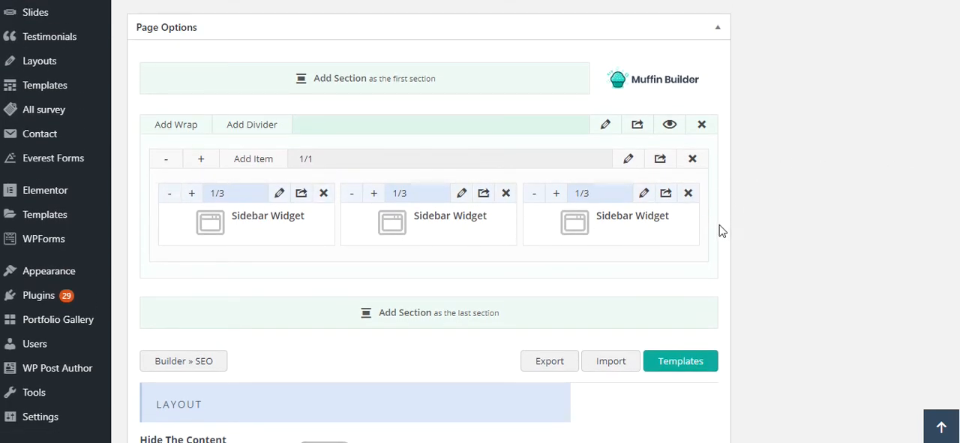
scroll(718, 225, "up", 4)
scroll(311, 145, "up", 6)
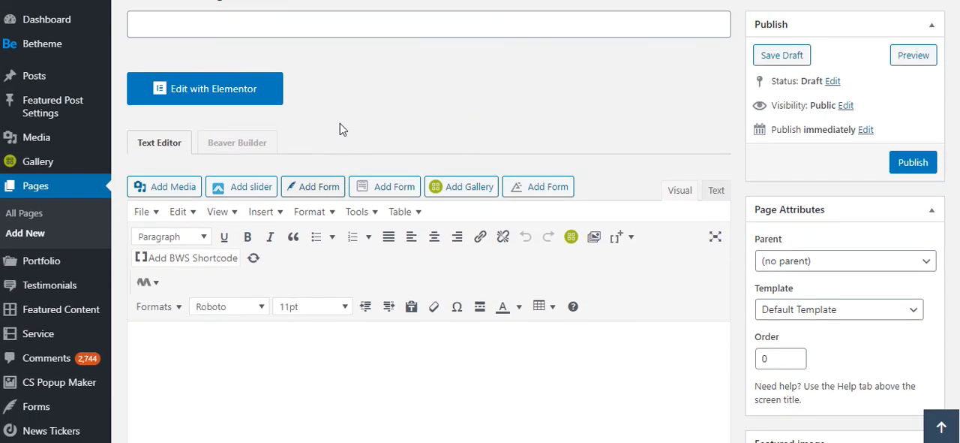
scroll(330, 124, "up", 1)
left_click(258, 78)
type("testing widget")
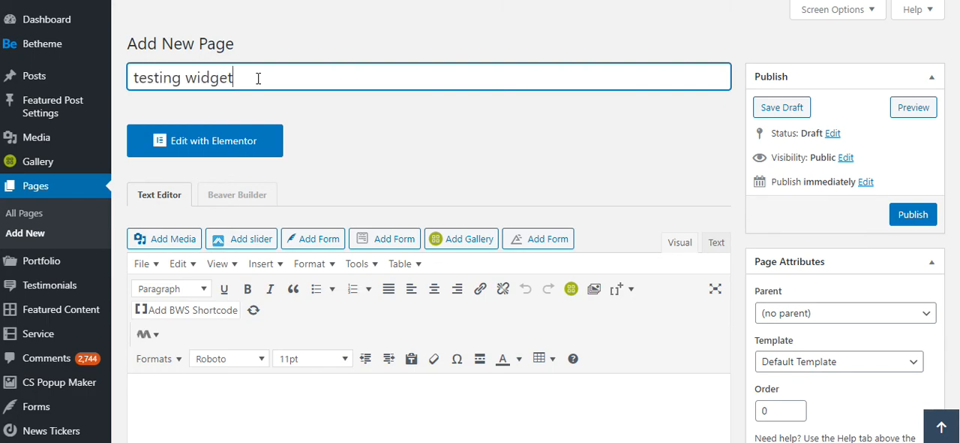
left_click(913, 218)
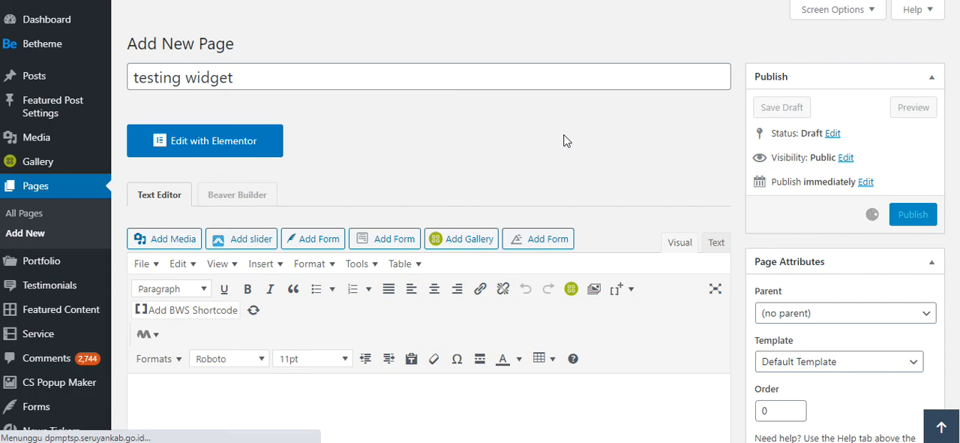
left_click(60, 219)
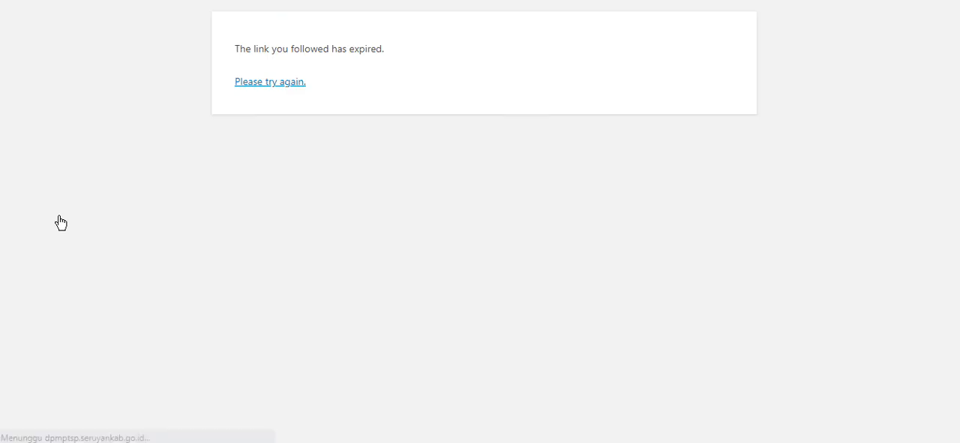